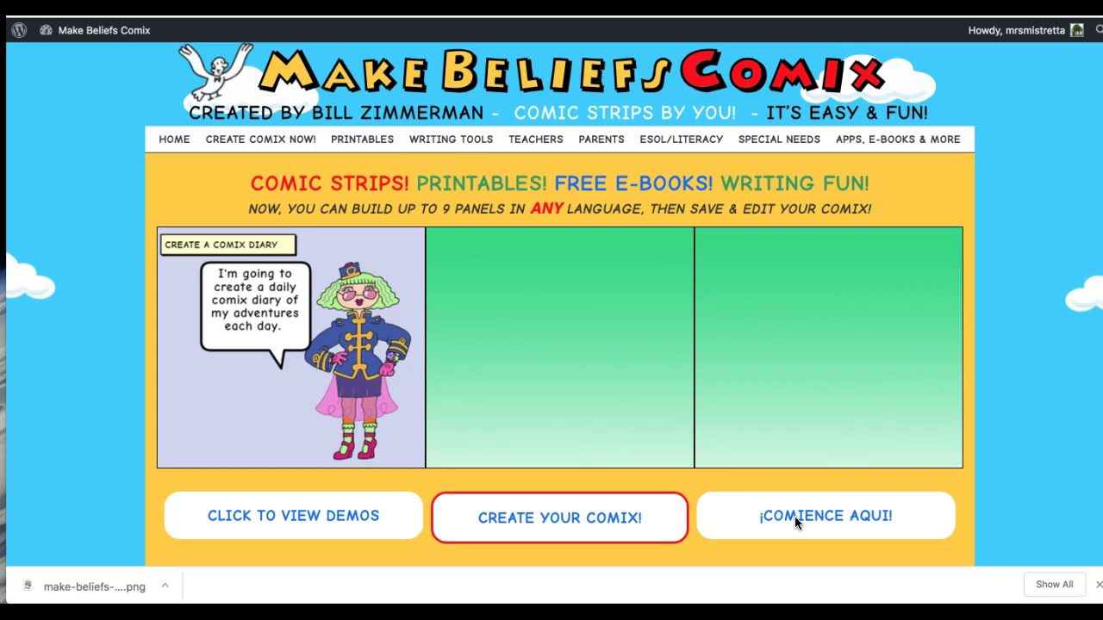
Open the comic strip creator from the Make Beliefs Comix home page
click(674, 517)
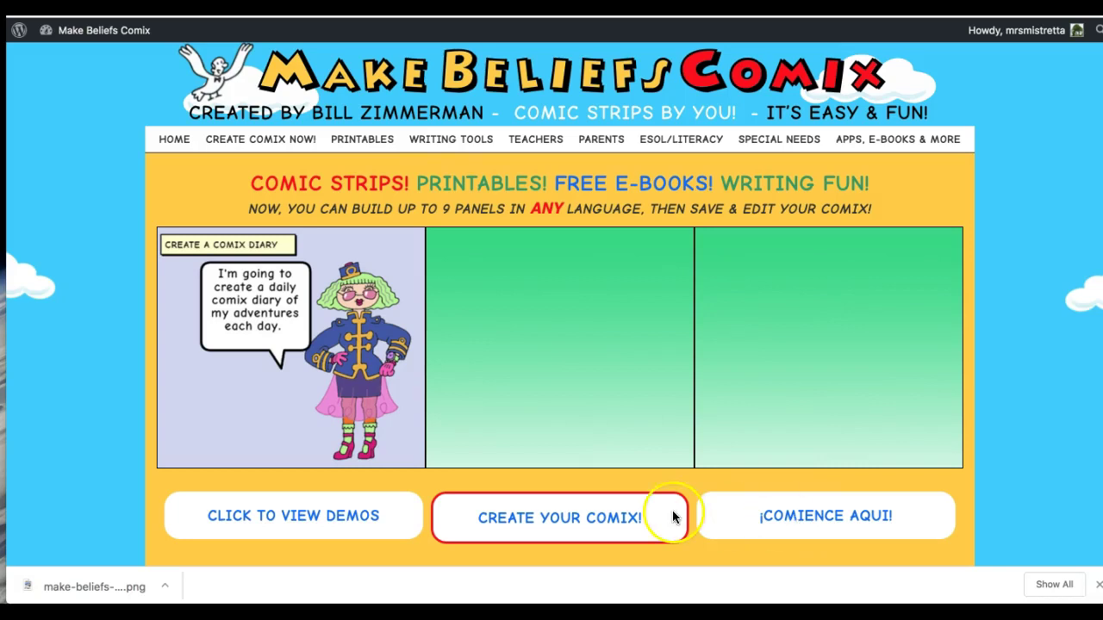
click(820, 520)
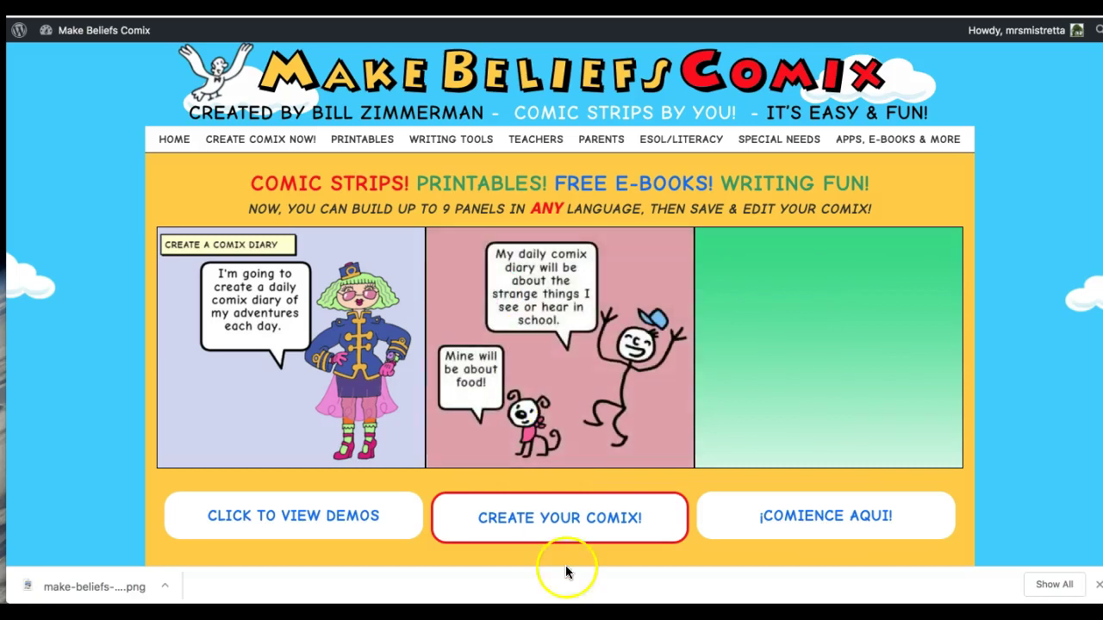
click(547, 524)
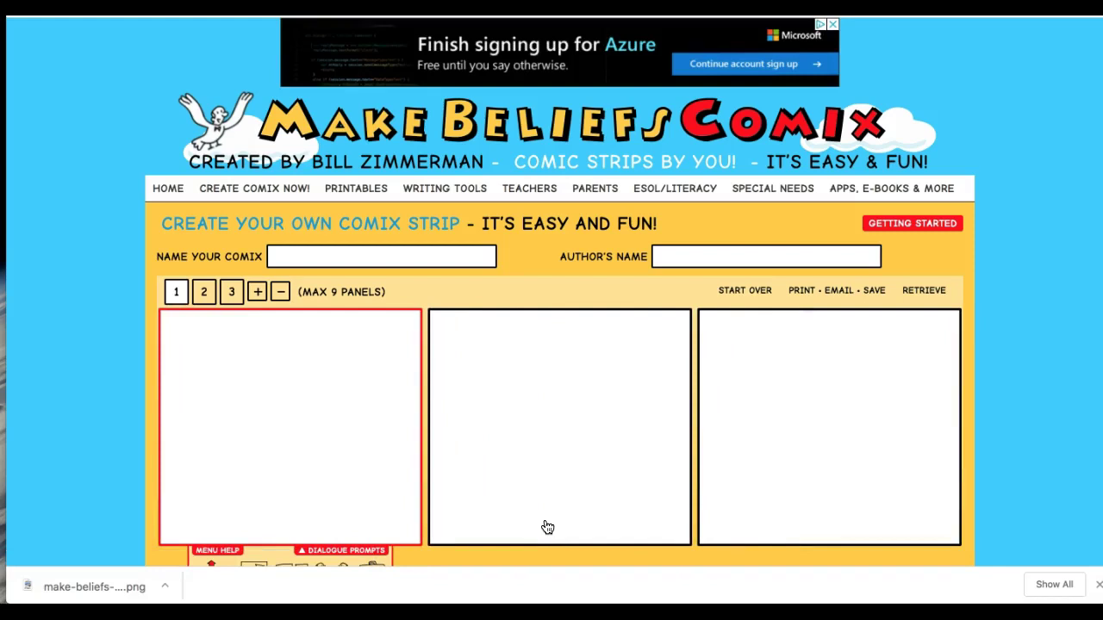
Add a fourth and a fifth panel to the comic strip and remove both again
click(257, 292)
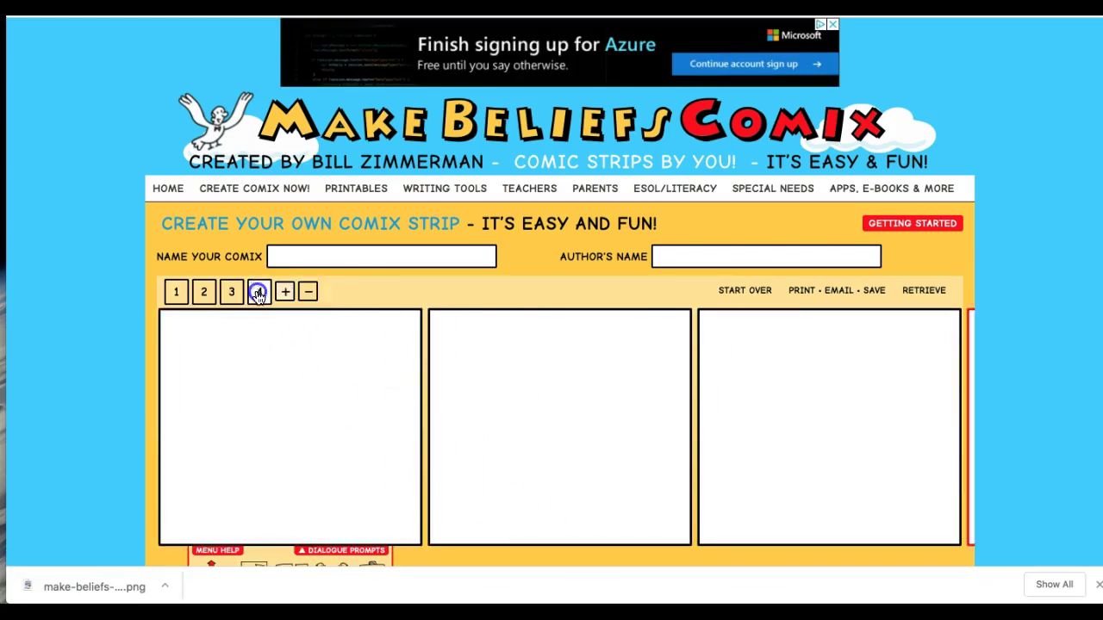
click(285, 292)
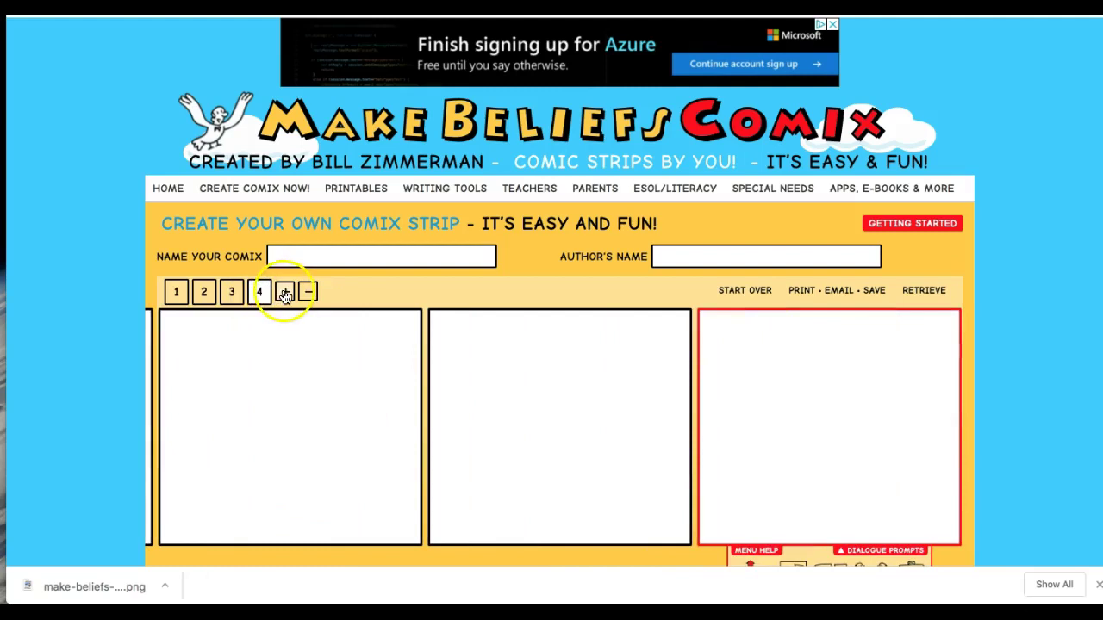
click(336, 295)
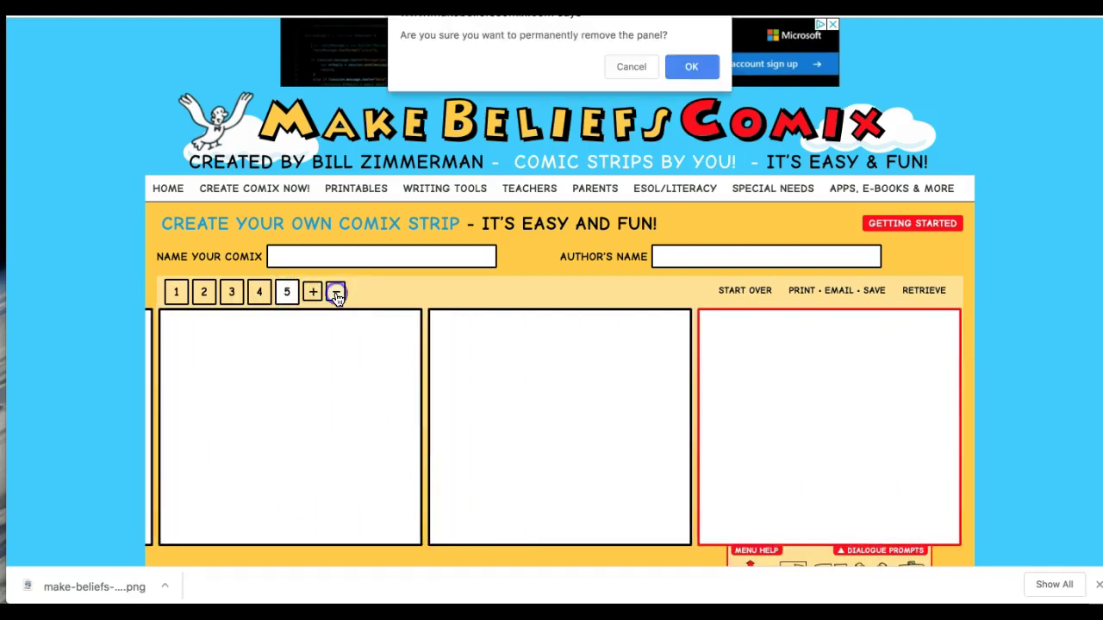
click(705, 76)
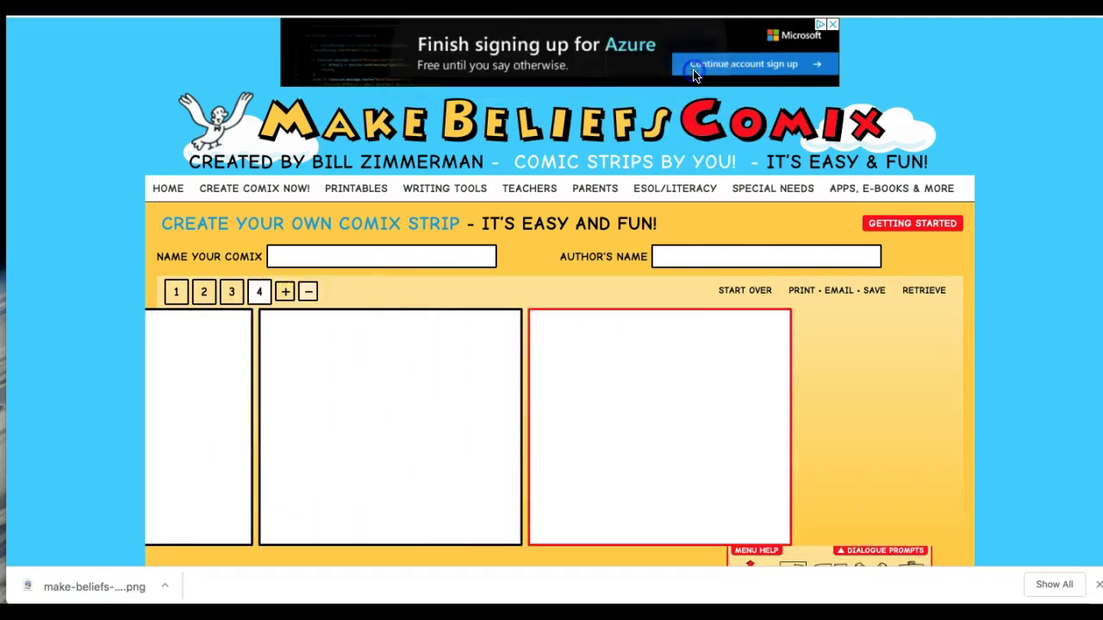
click(312, 298)
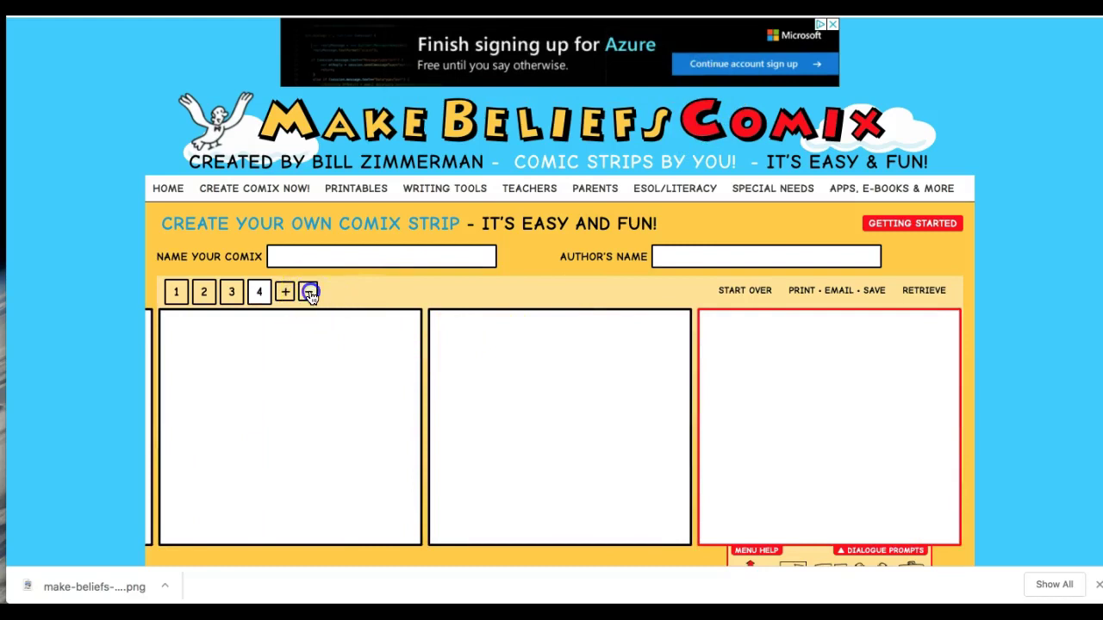
click(691, 71)
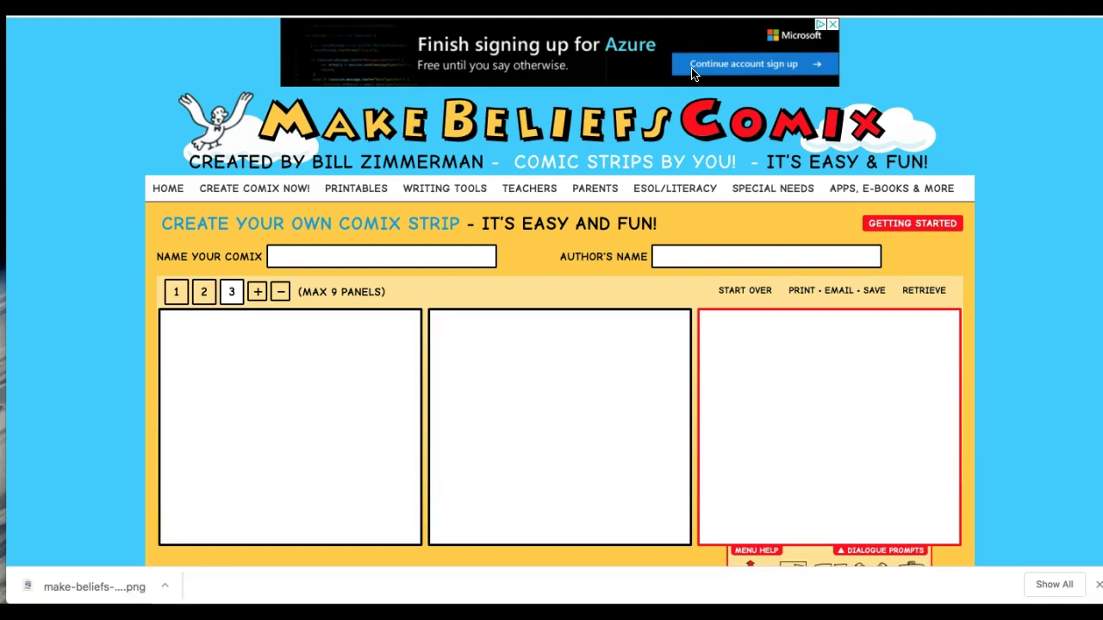
Dismiss the browser's downloads bar and make the first comic panel active
scroll(985, 250, down, 2)
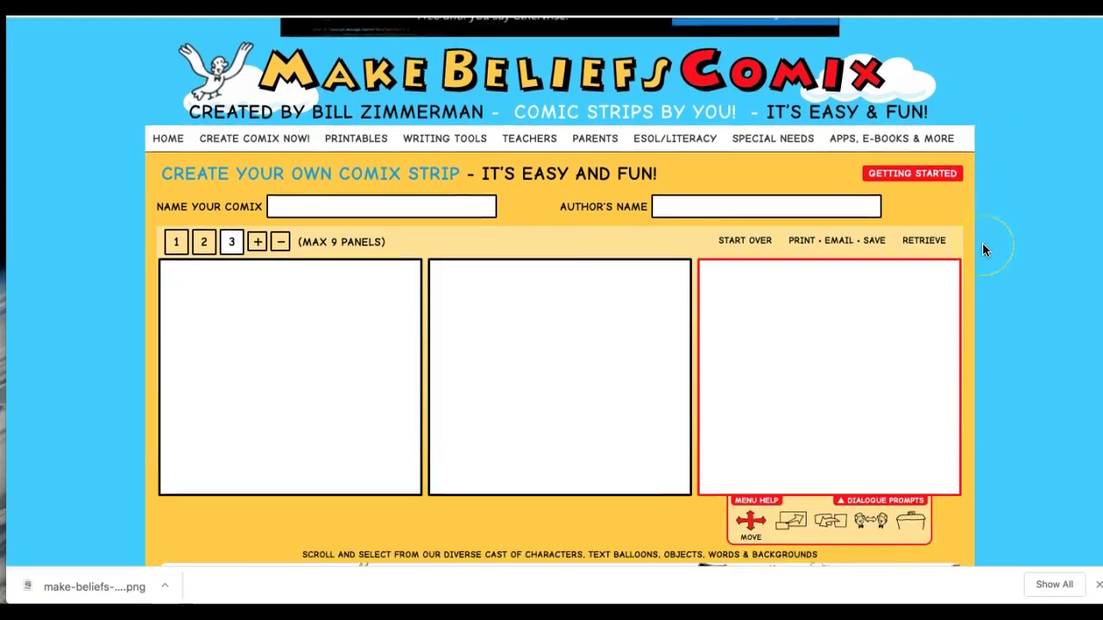
scroll(985, 250, down, 4)
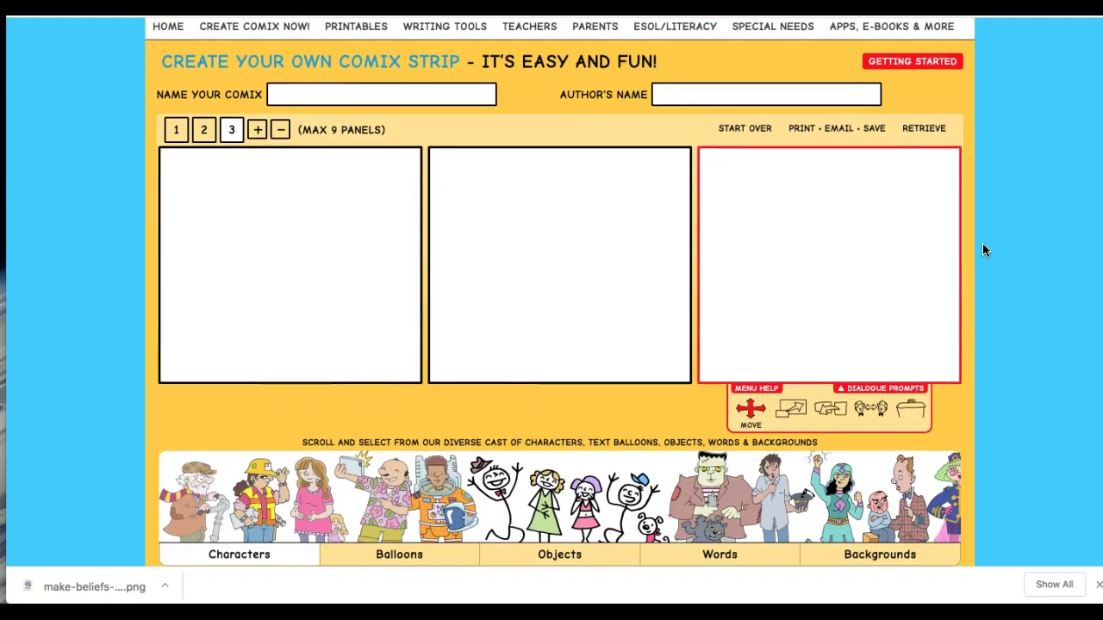
click(1098, 585)
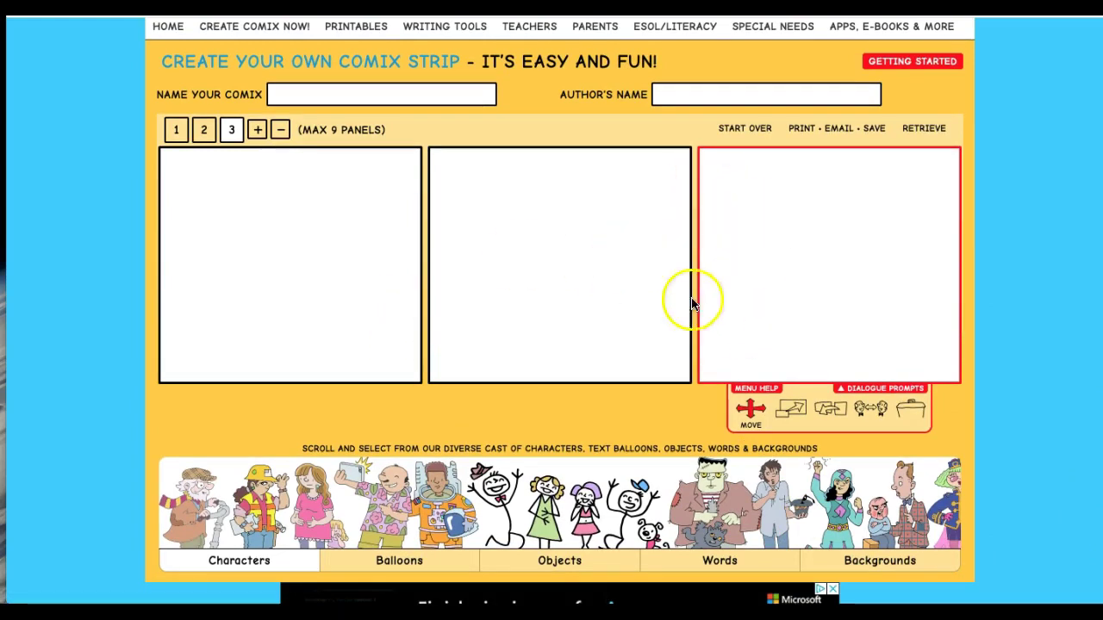
click(274, 290)
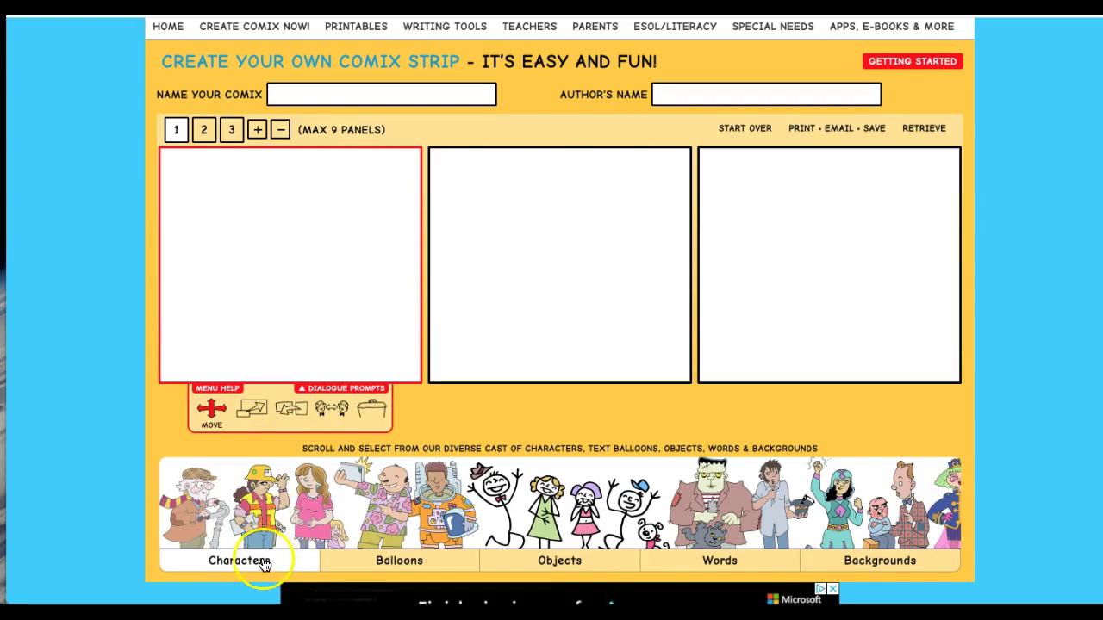
Look through the available characters, balloons, objects, words, backgrounds and background color options
scroll(482, 495, right, 8)
scroll(483, 502, right, 8)
scroll(484, 502, left, 5)
scroll(484, 502, left, 5)
click(366, 564)
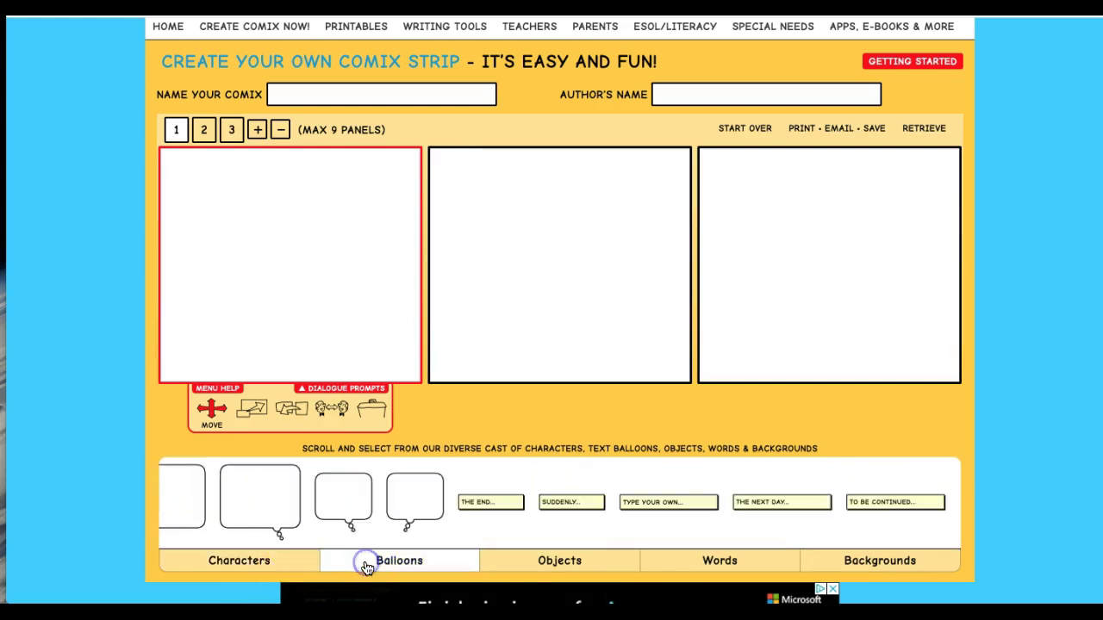
scroll(260, 504, right, 5)
click(555, 566)
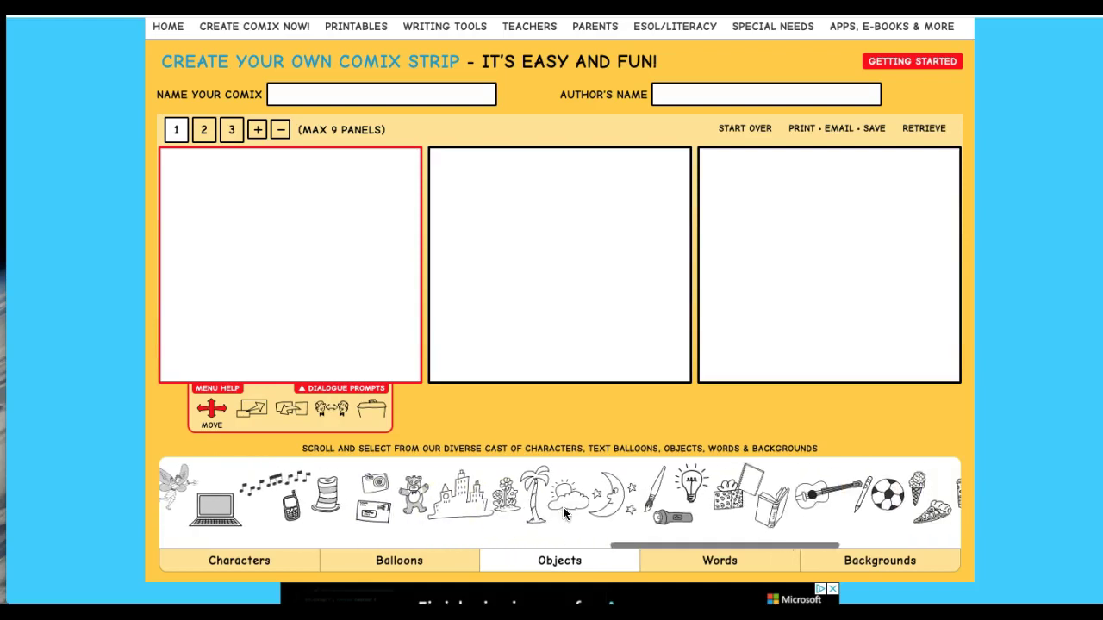
click(728, 567)
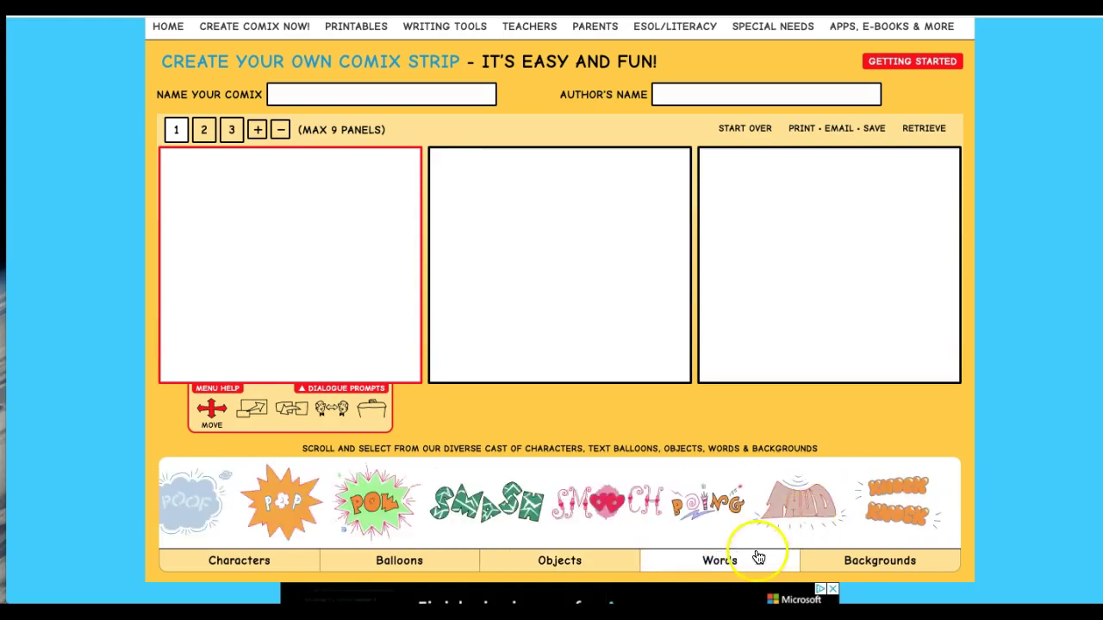
click(872, 566)
scroll(711, 496, down, 5)
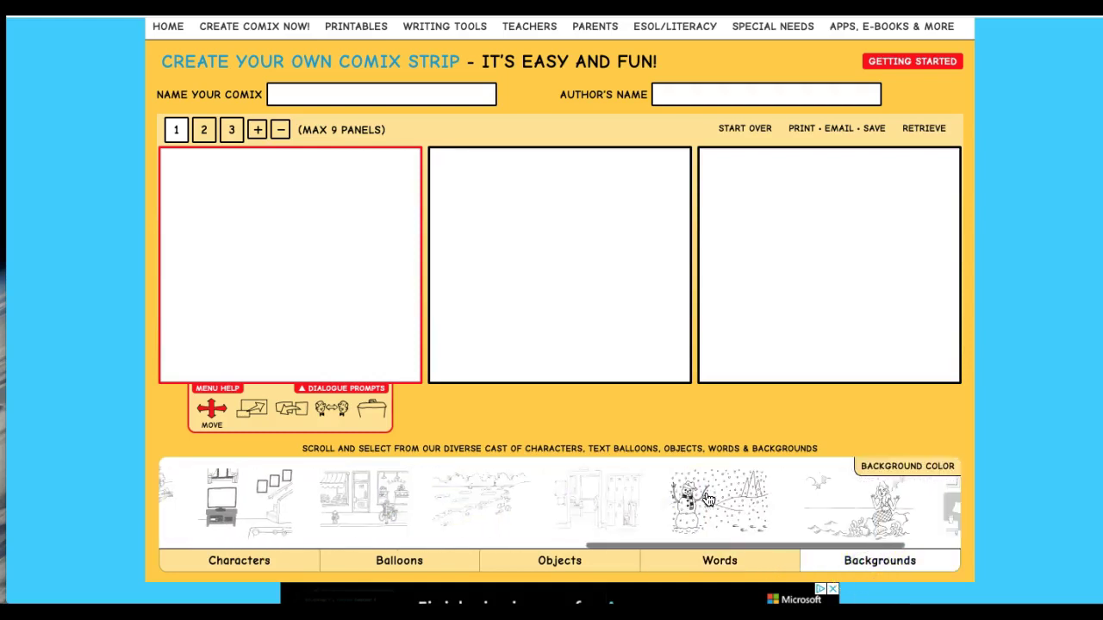
click(893, 472)
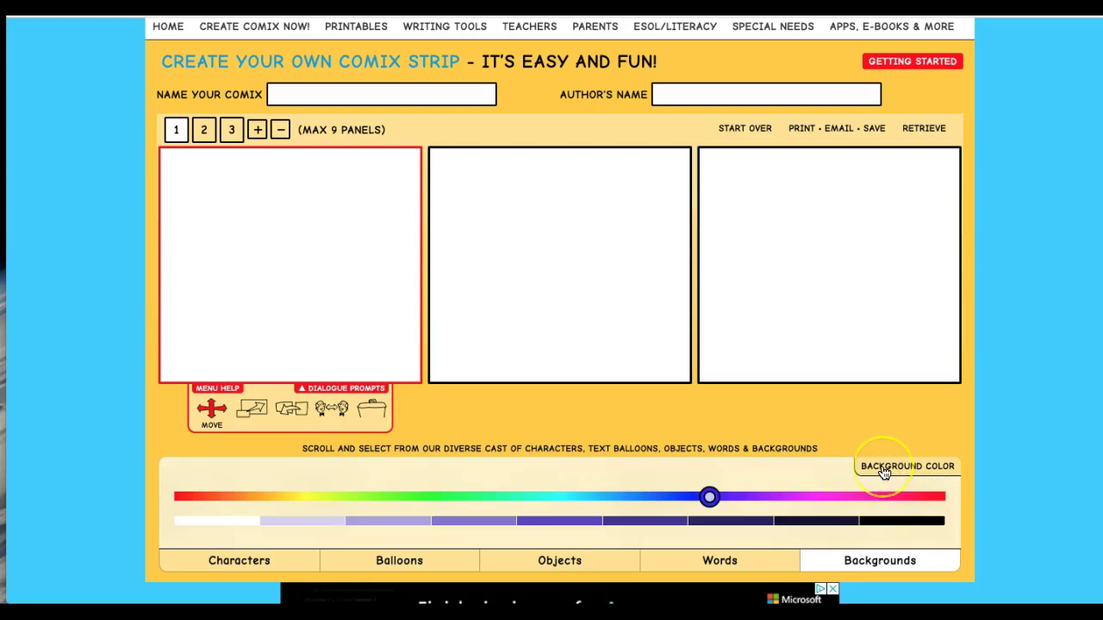
click(883, 471)
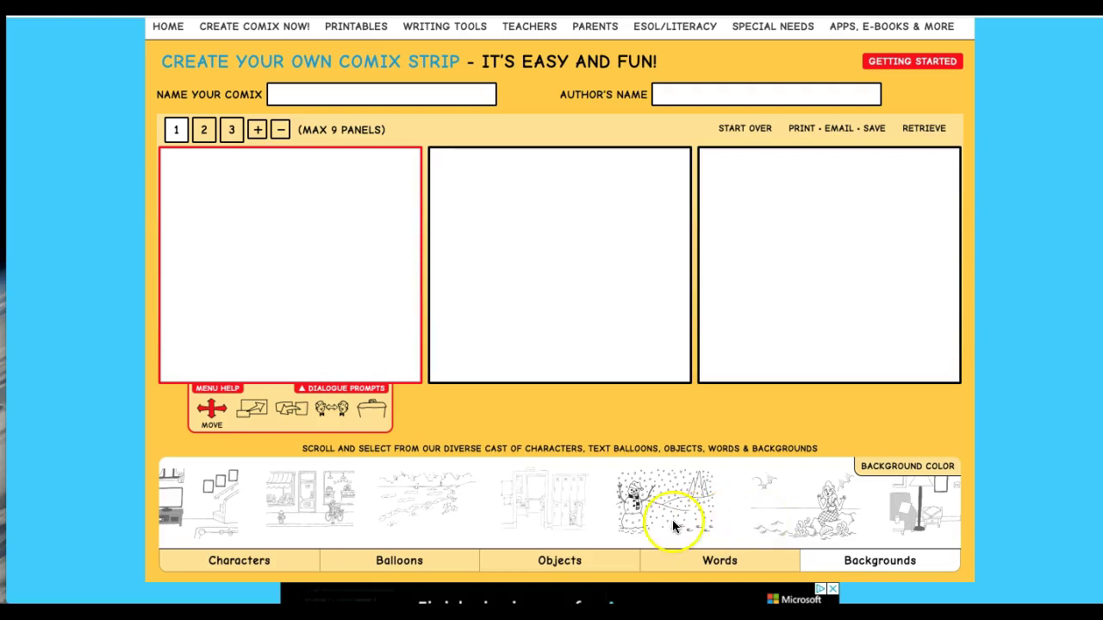
Add the school hallway background with lockers to the first panel and move it slightly upward
click(554, 506)
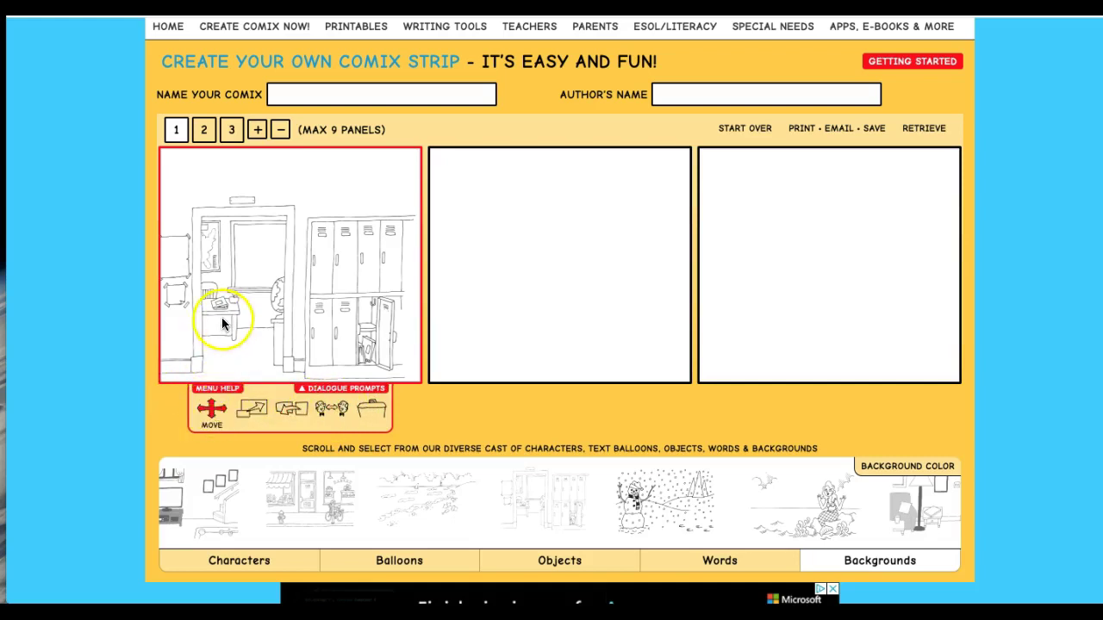
drag(219, 311, 227, 268)
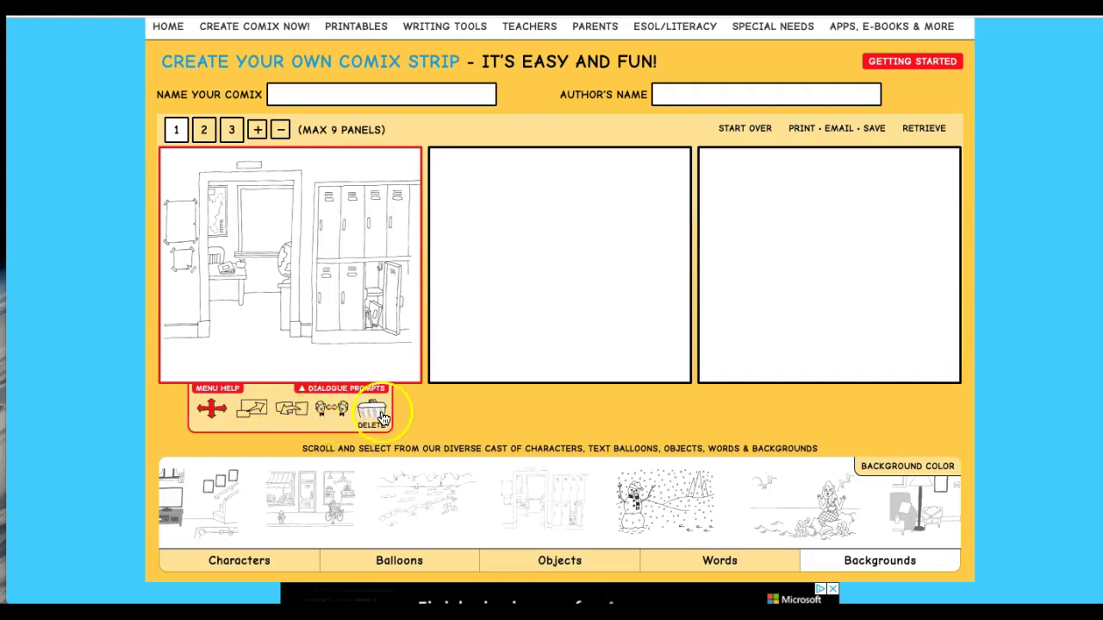
click(211, 412)
click(332, 369)
Add the rabbit-eared character in the clasped-hands pose to the first panel and place it at the panel's left side
click(296, 566)
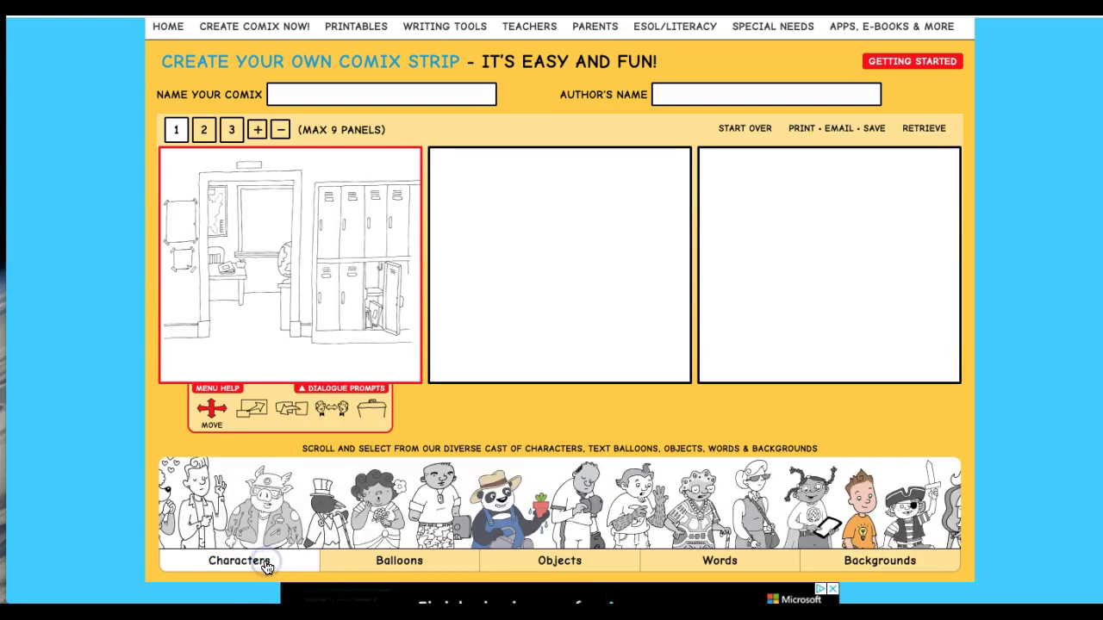
scroll(659, 519, down, 3)
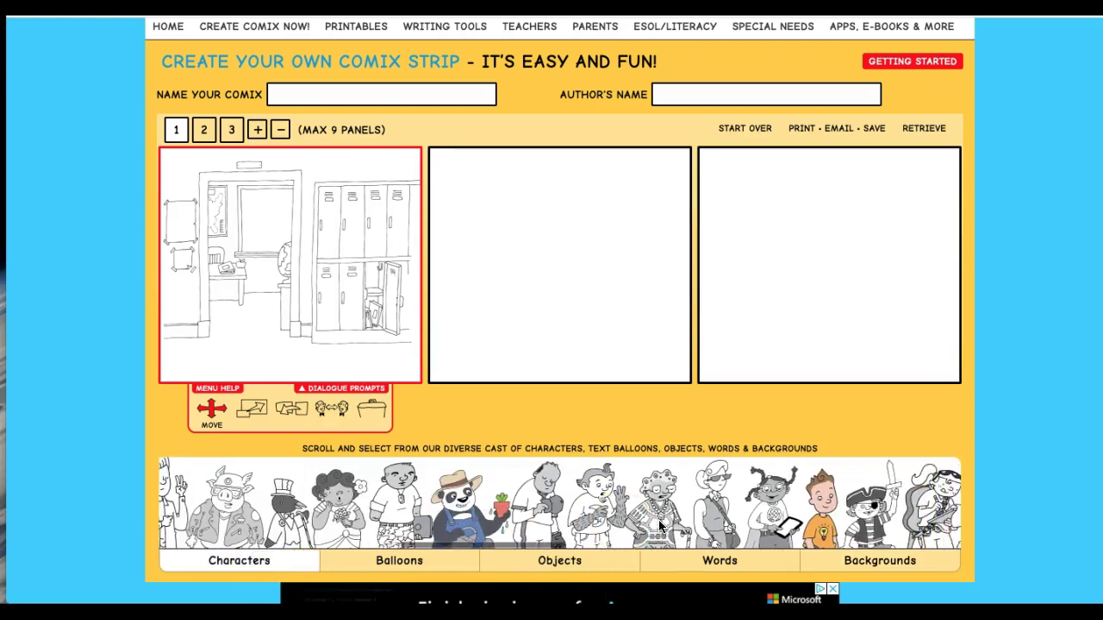
scroll(660, 524, down, 5)
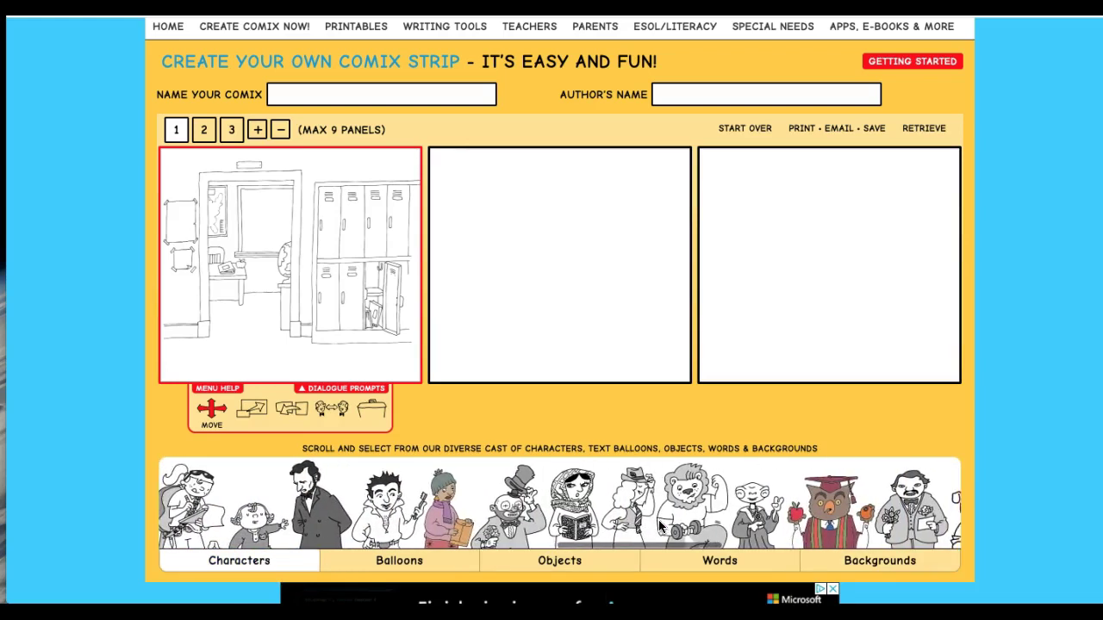
scroll(659, 525, down, 1)
scroll(658, 519, down, 3)
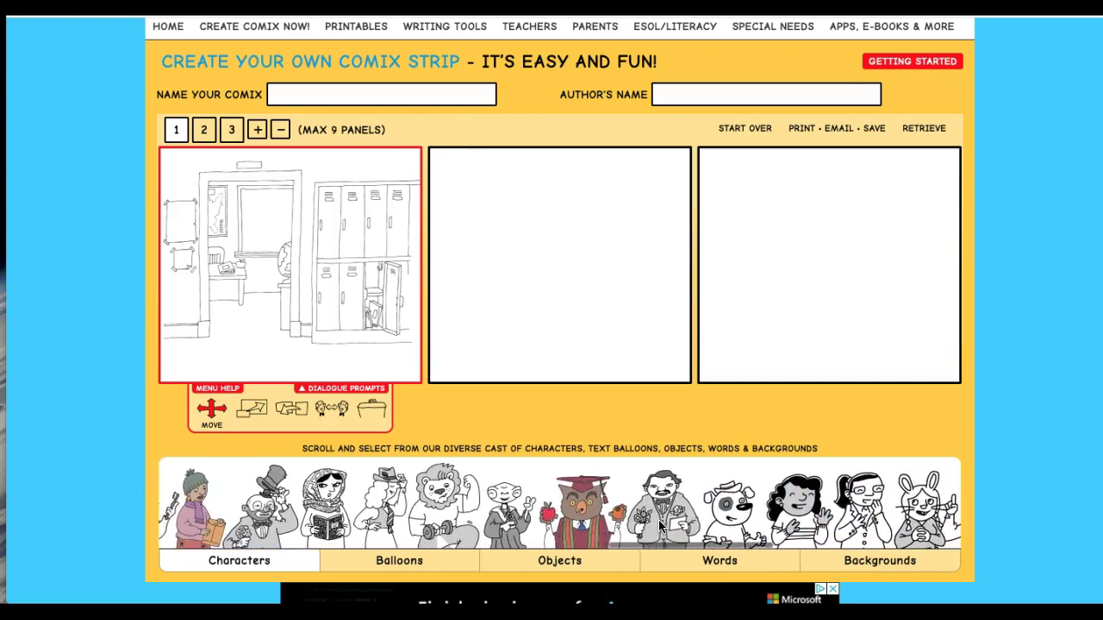
click(886, 511)
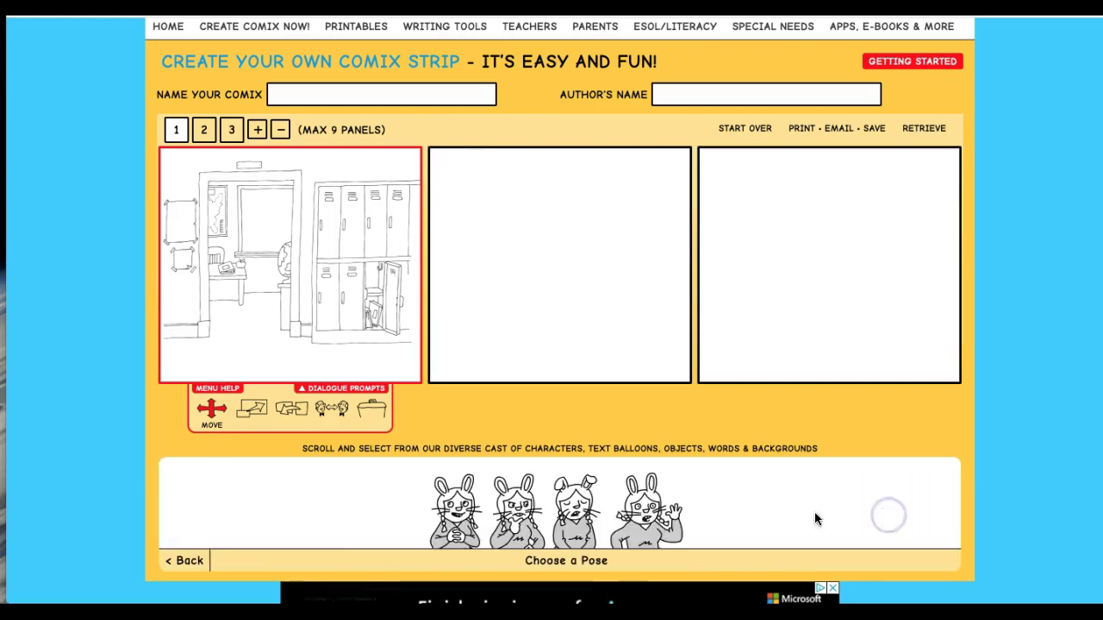
click(458, 516)
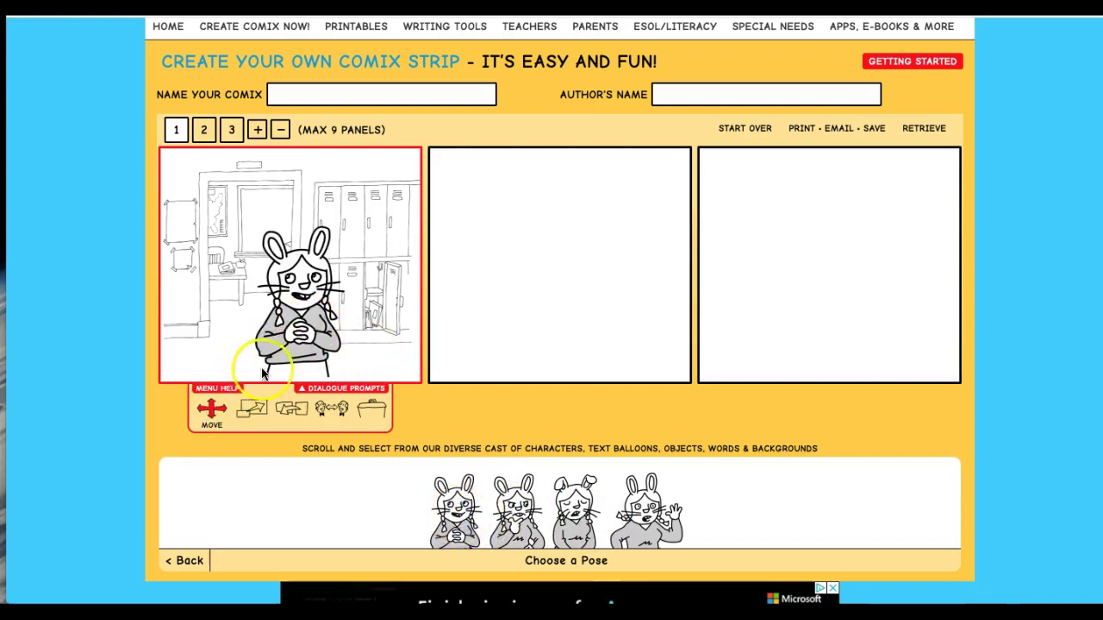
drag(297, 356, 207, 355)
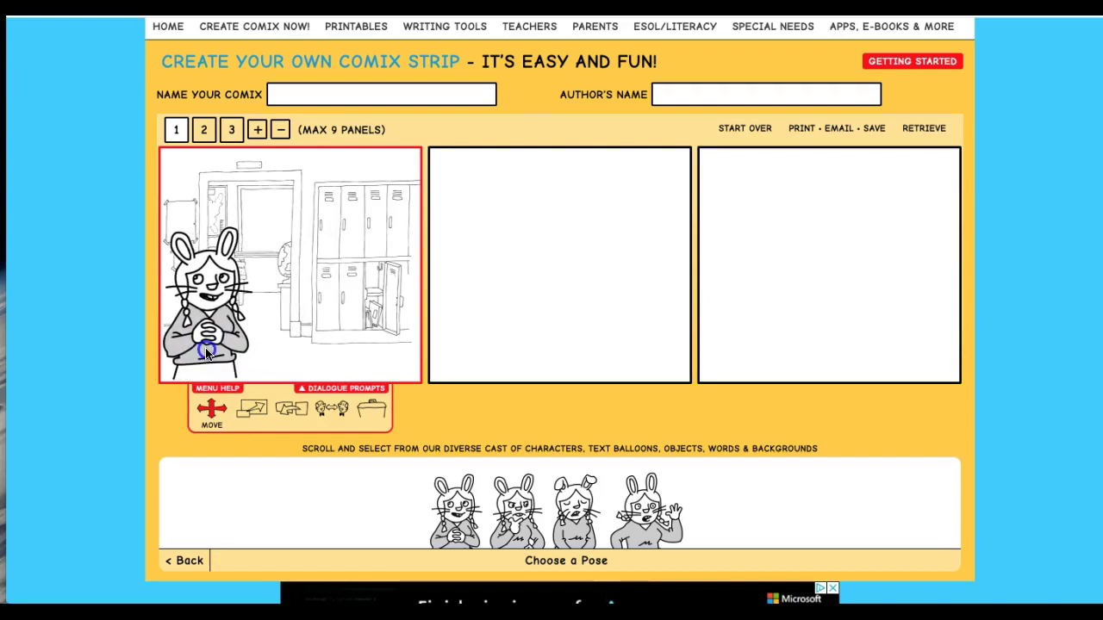
click(186, 565)
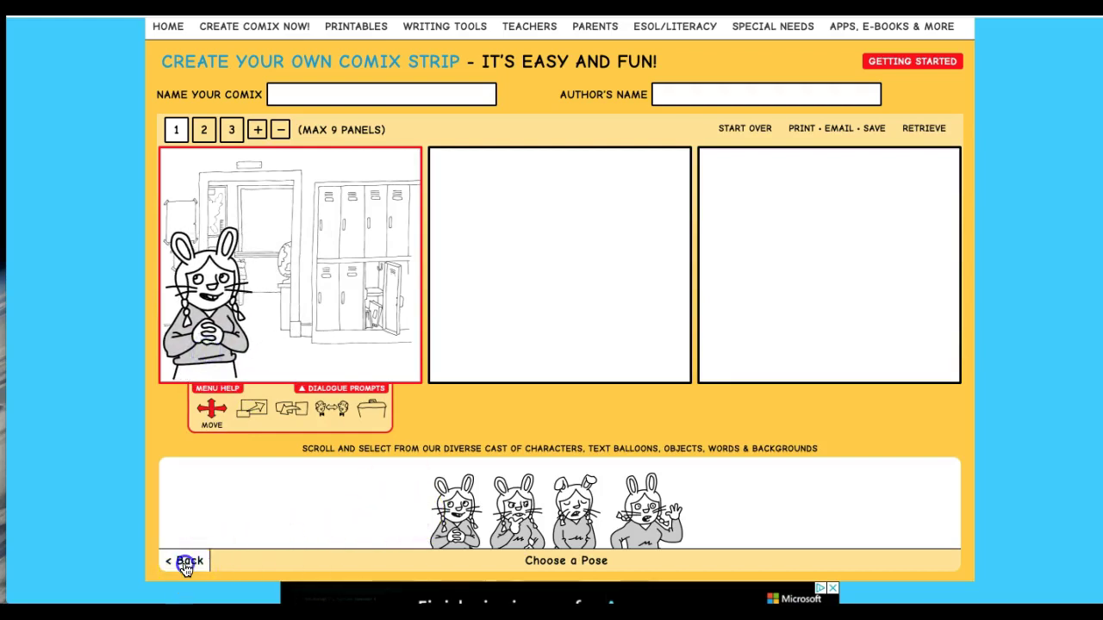
Add the large left-tailed speech balloon to the first panel with the text "Did you know that Ada Lovelace write the first computer program?"
click(388, 565)
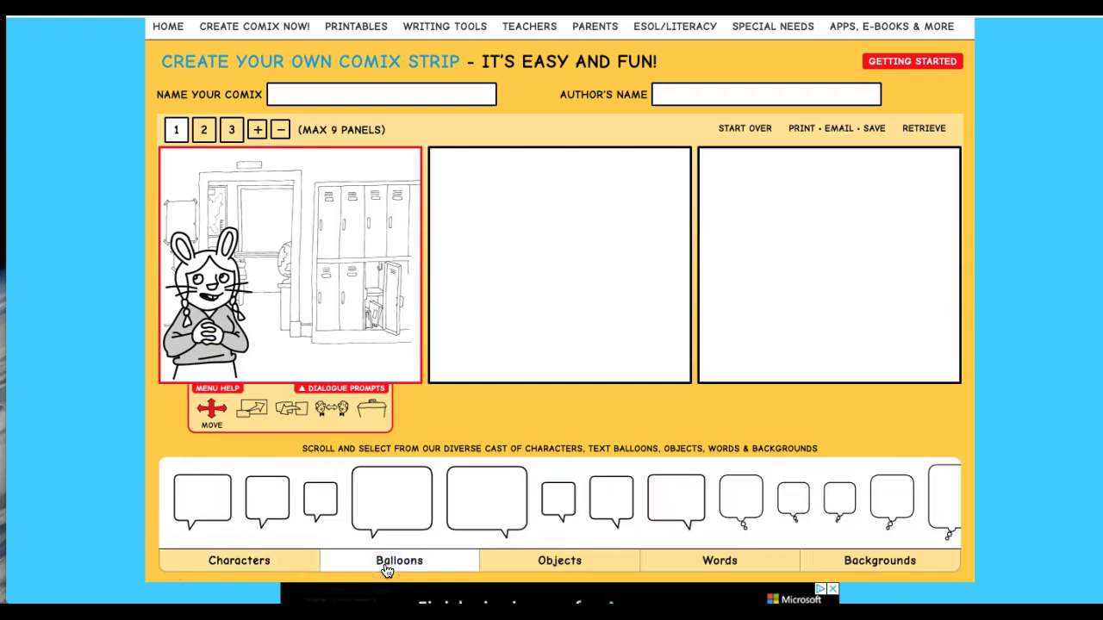
click(398, 508)
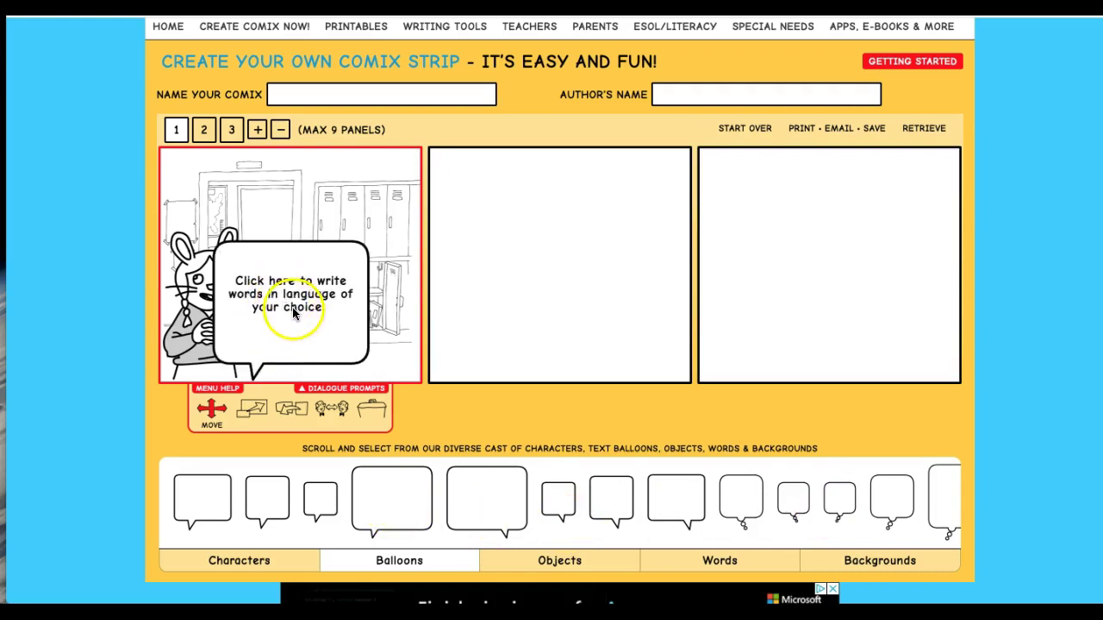
click(328, 307)
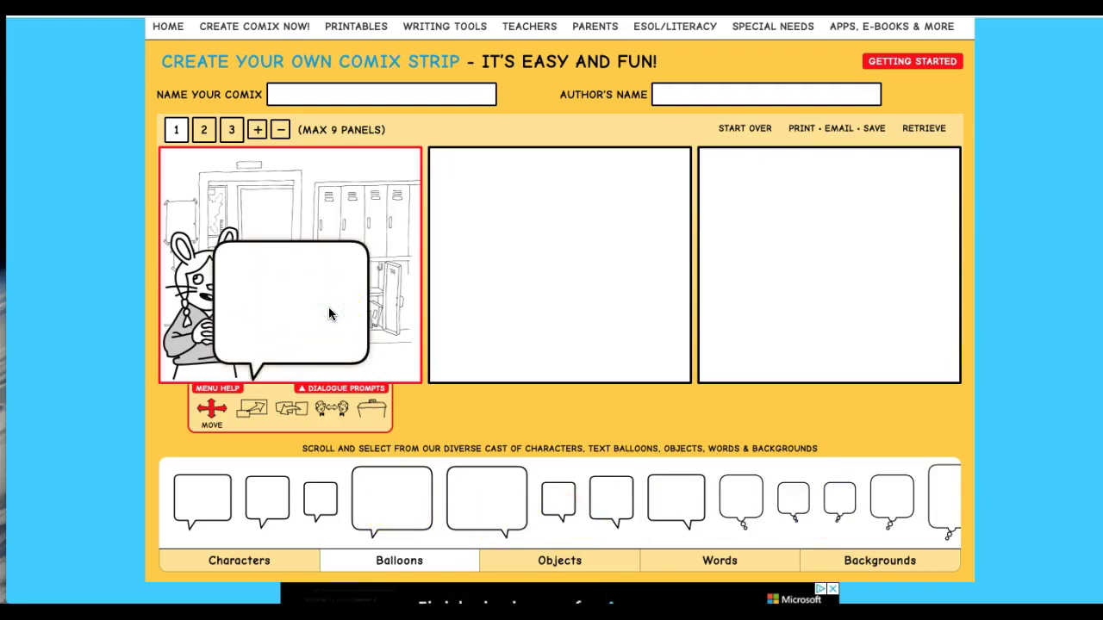
text(Did you know tha)
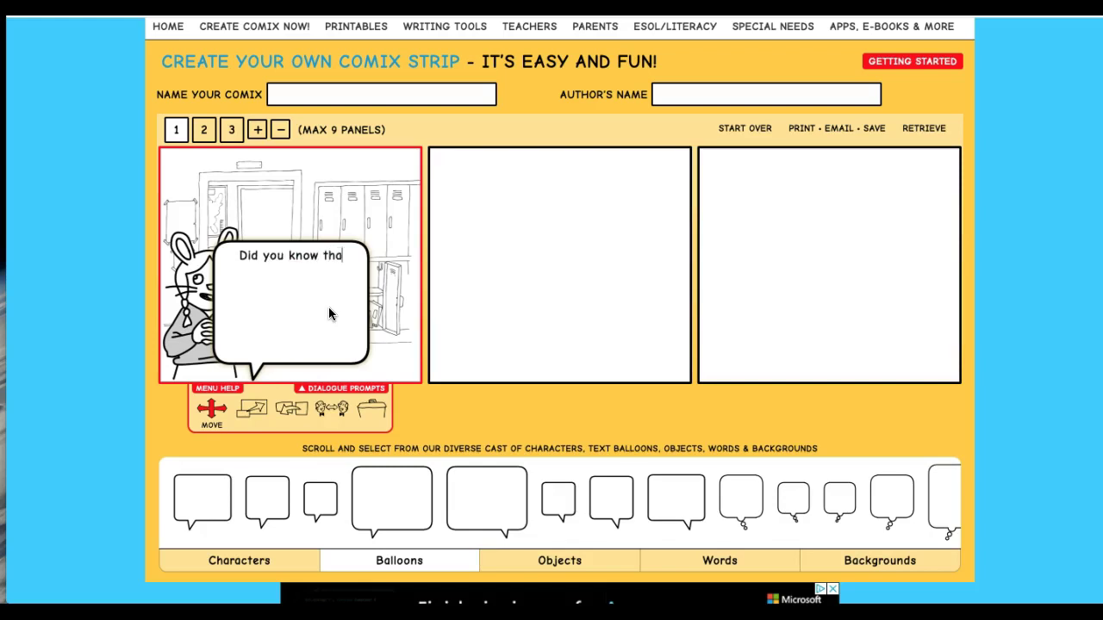
text(t Ada Lov)
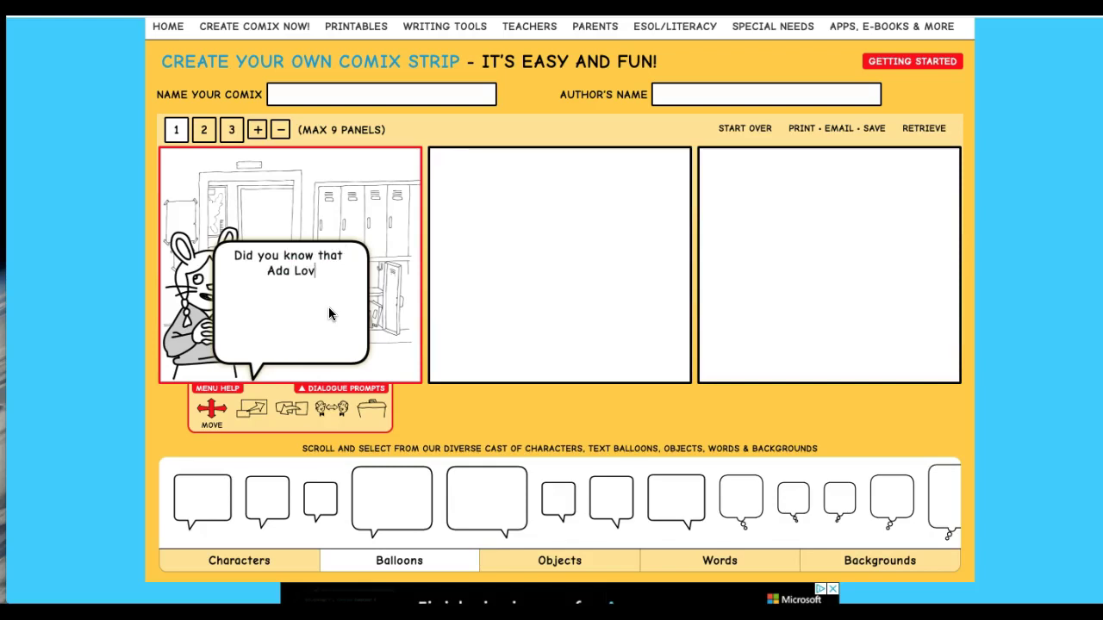
text(elace )
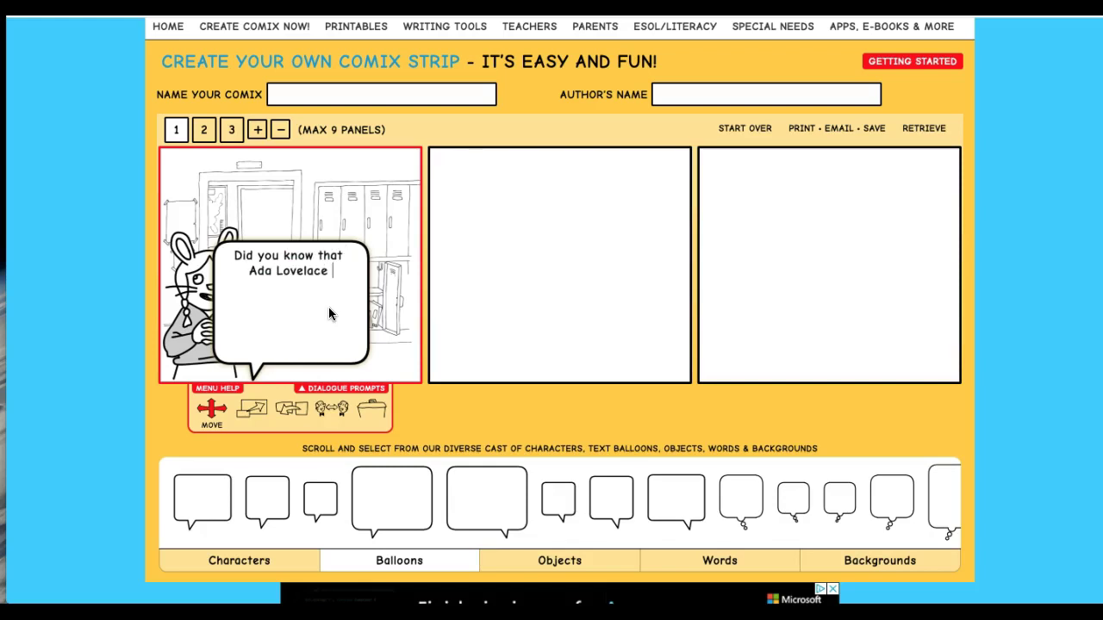
text(write the f)
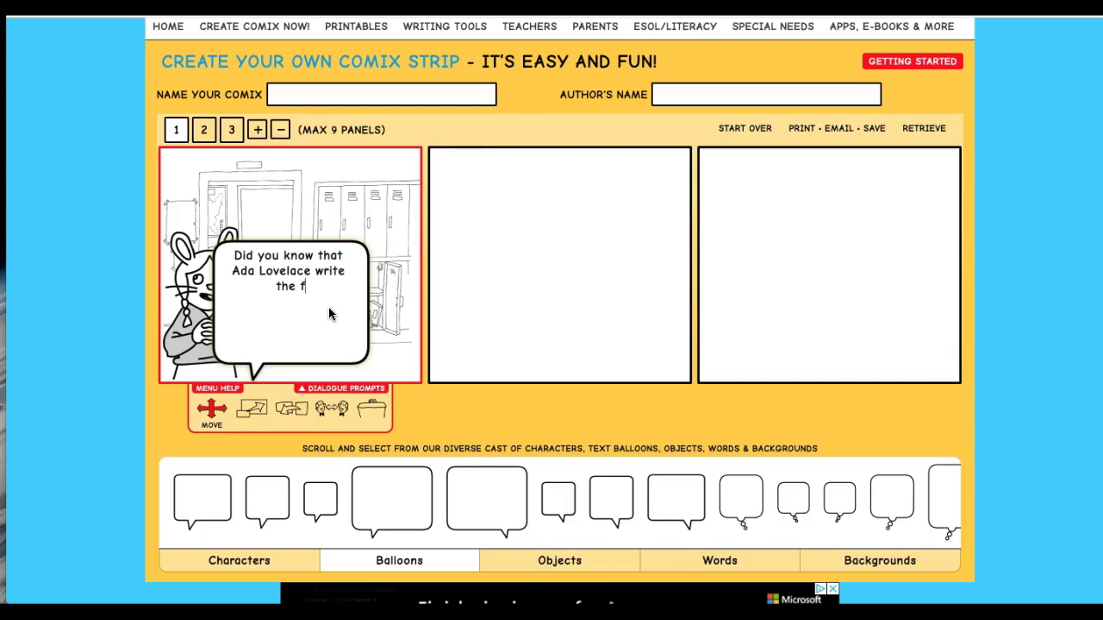
text(irst comput)
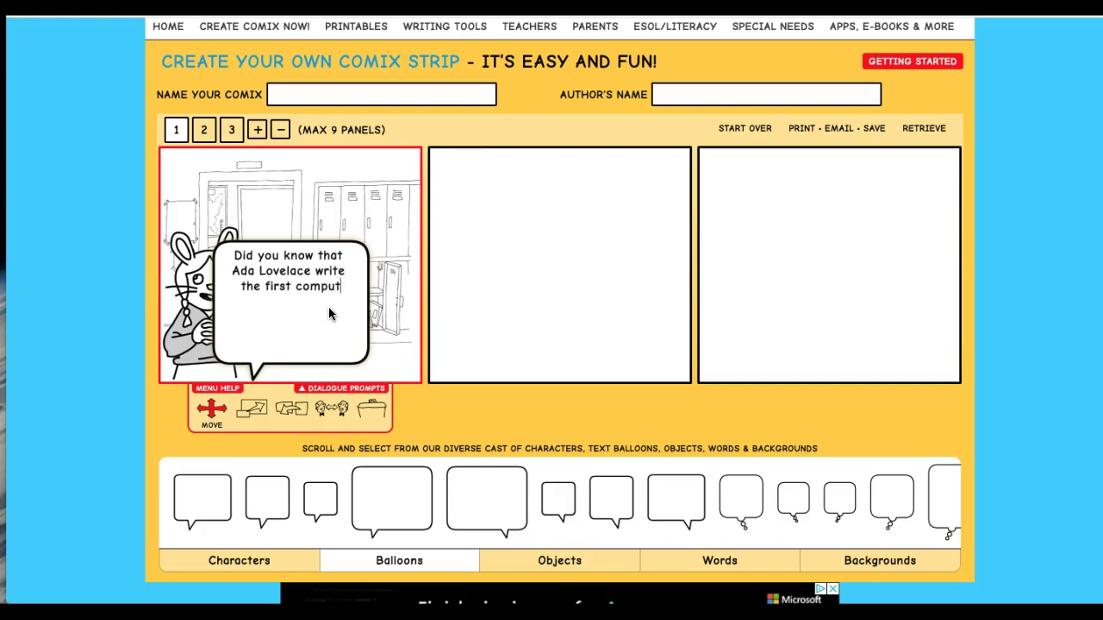
text(er program?)
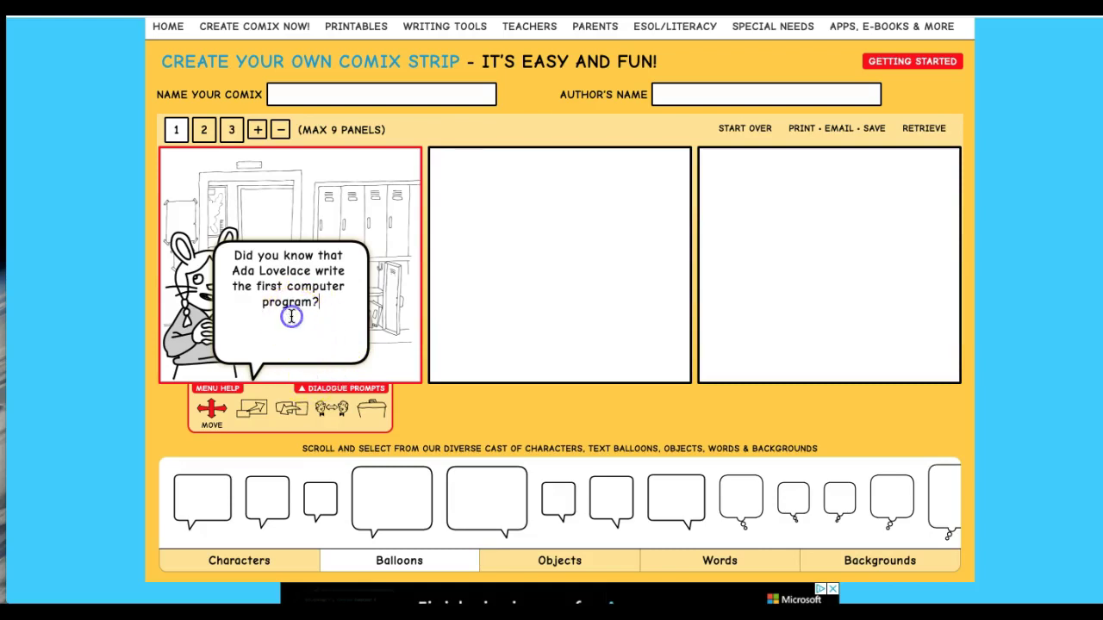
Scale down the first panel's speech balloon and place it above the rabbit-eared character's head
click(251, 407)
click(230, 354)
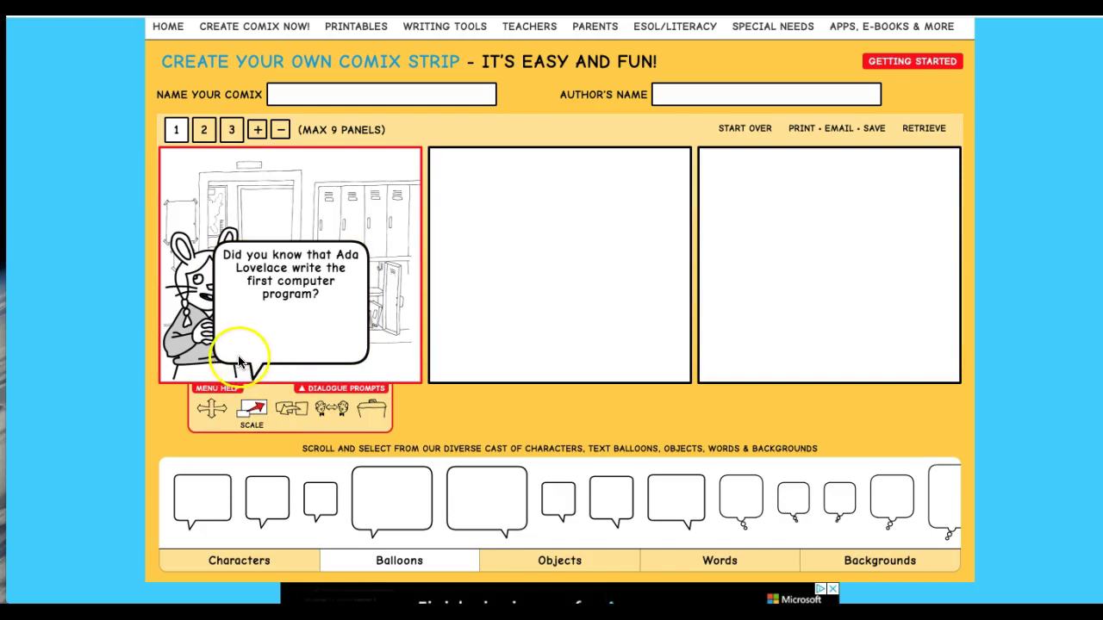
drag(249, 428, 234, 429)
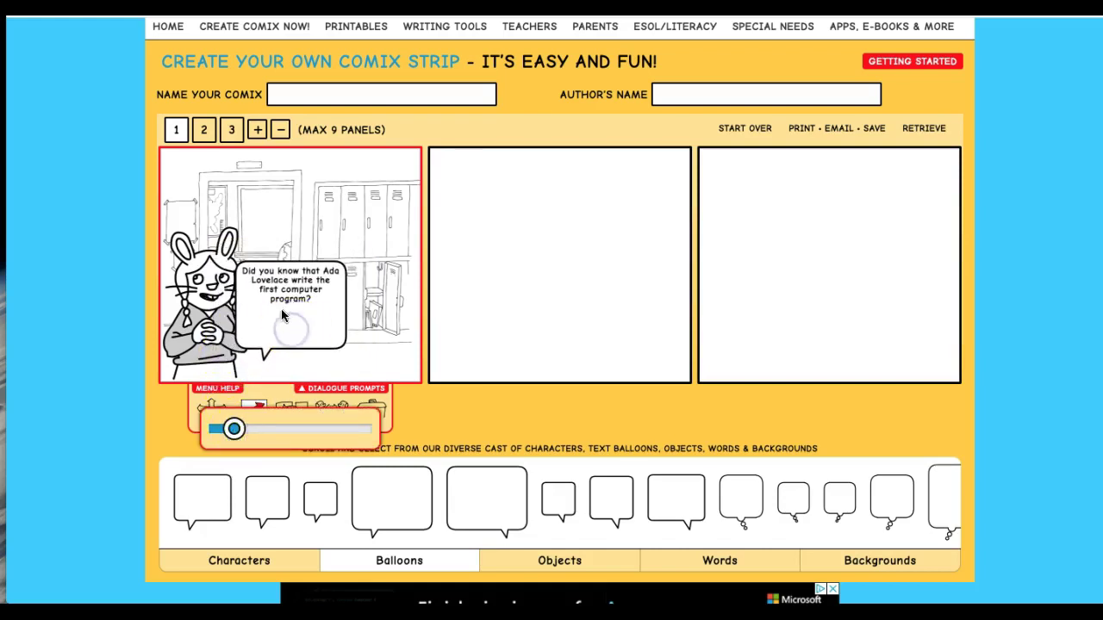
click(211, 408)
drag(269, 317, 219, 214)
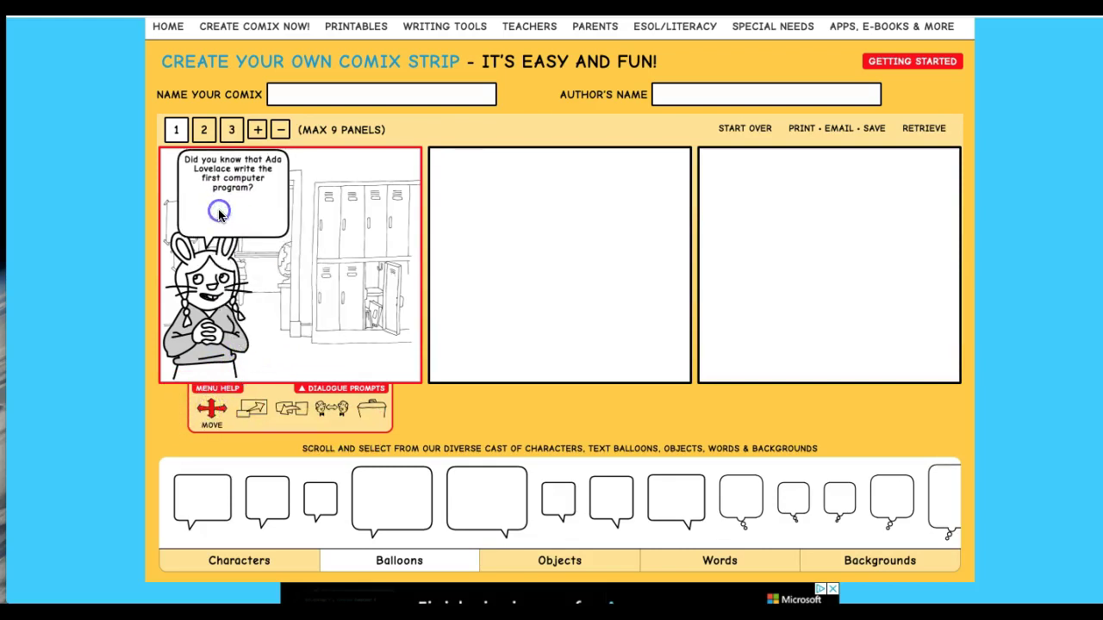
Shift the text inside the speech balloon down one line and nudge the balloon slightly to the left
click(193, 160)
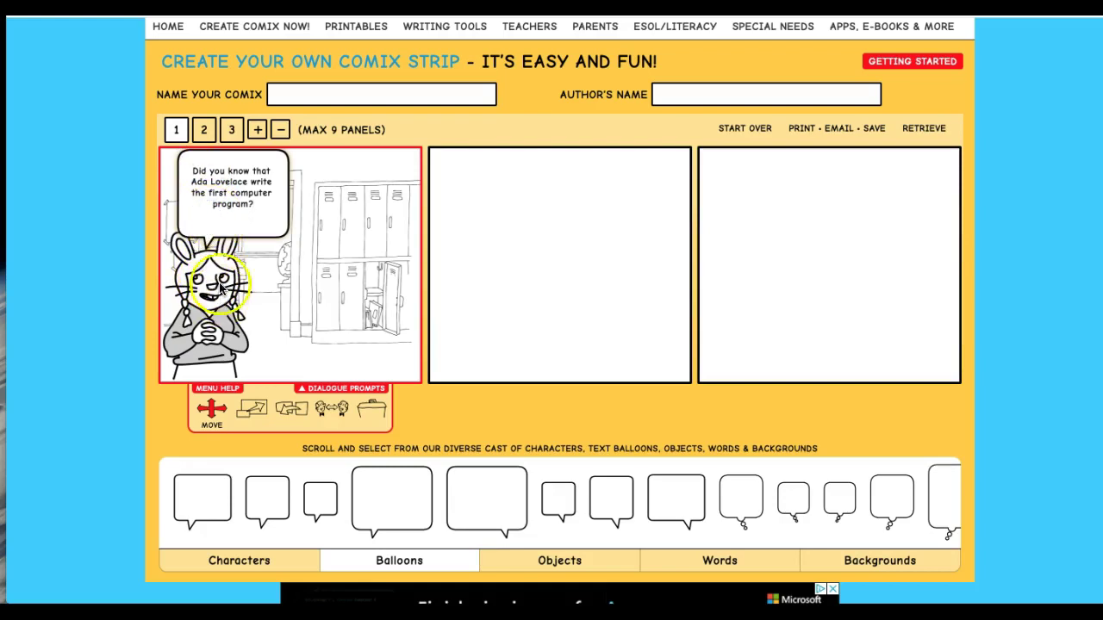
click(211, 408)
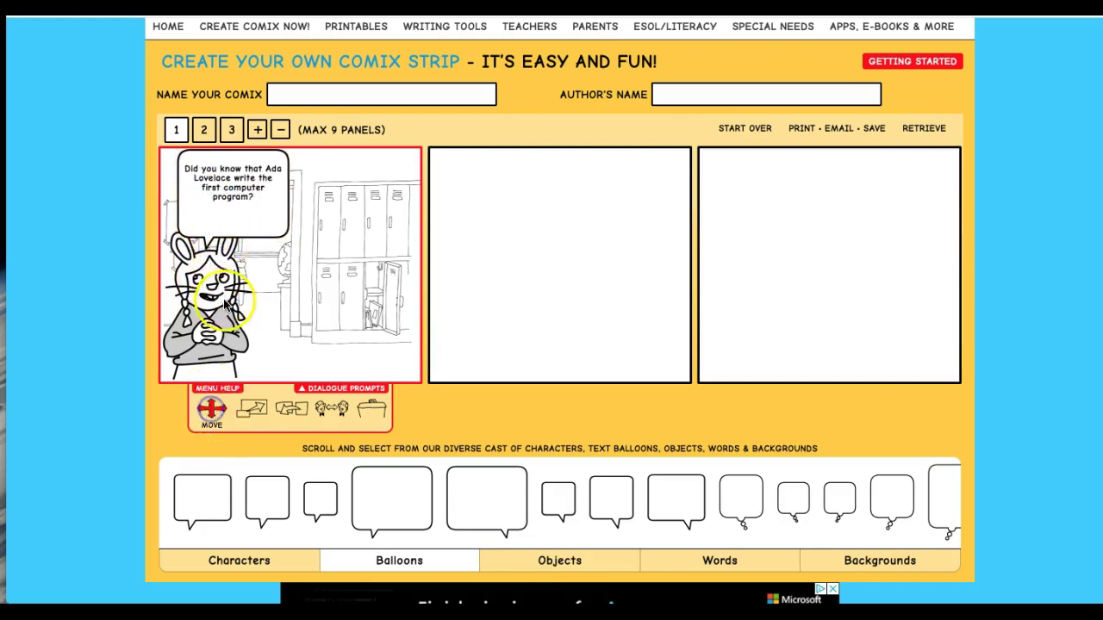
drag(215, 222, 208, 223)
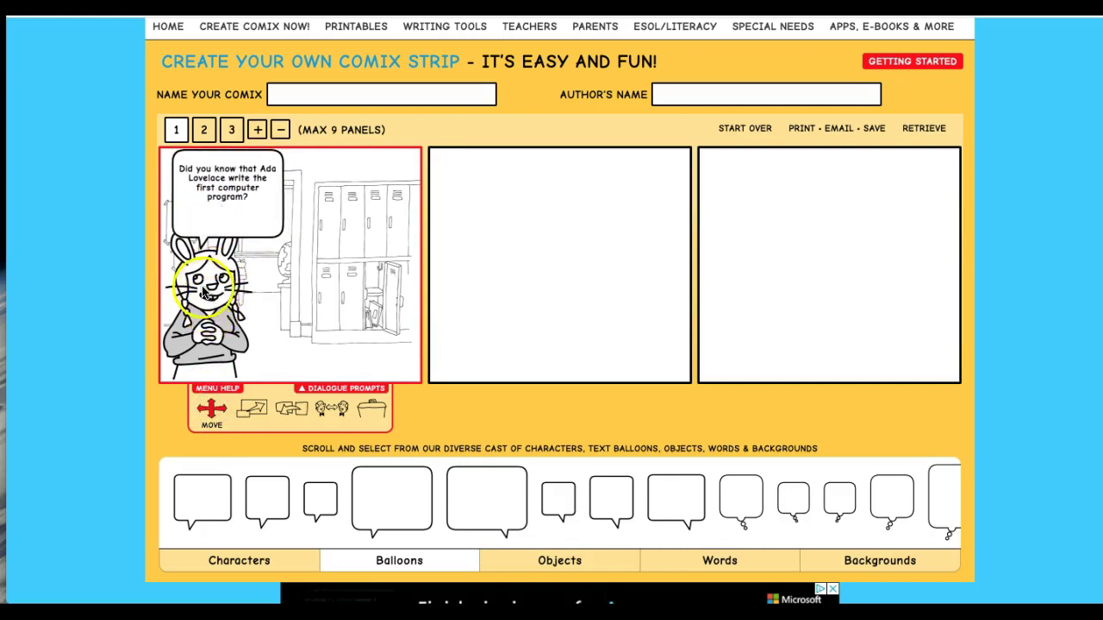
Bring the rabbit-eared character to the front so its ears overlap the speech balloon
click(198, 283)
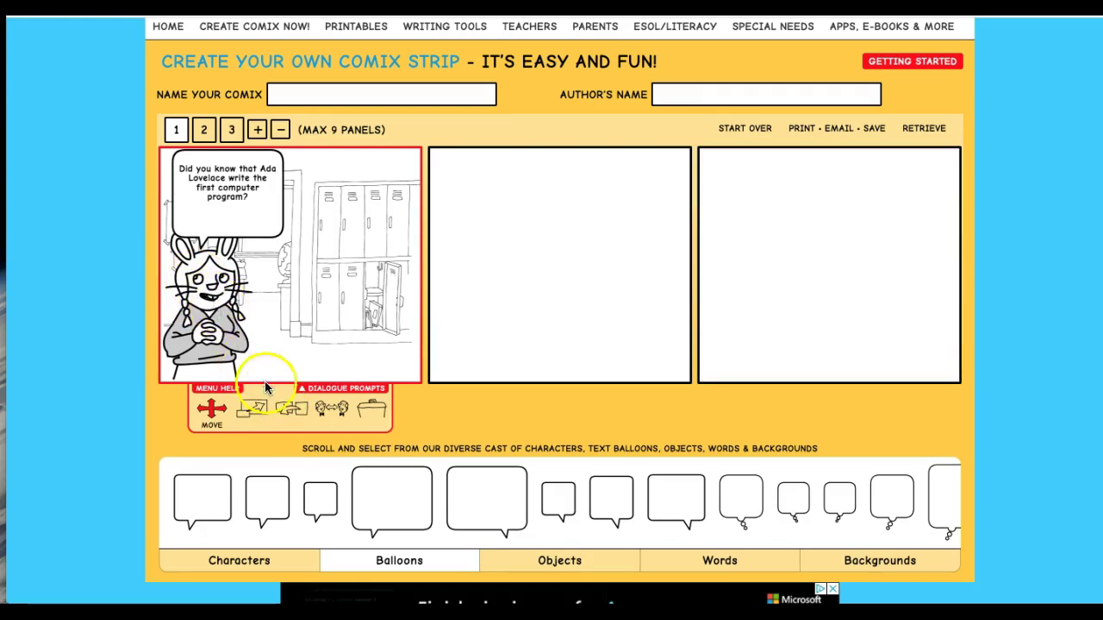
click(284, 408)
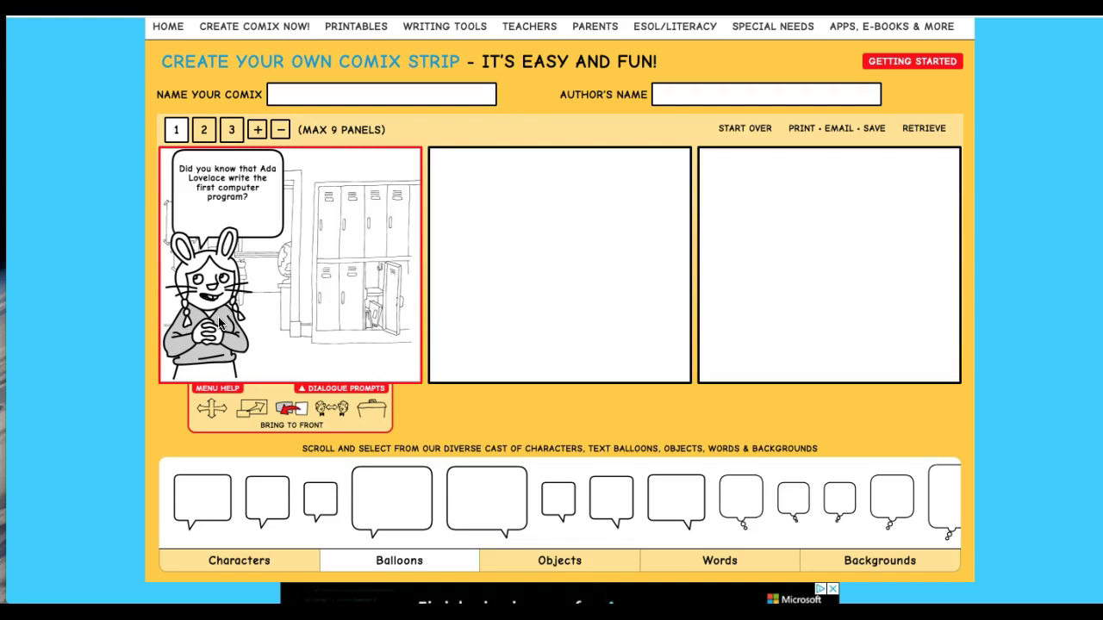
Add the robot object holding a teacup to the first panel and place it at the panel's right side
click(564, 570)
scroll(604, 518, right, 5)
scroll(604, 521, right, 5)
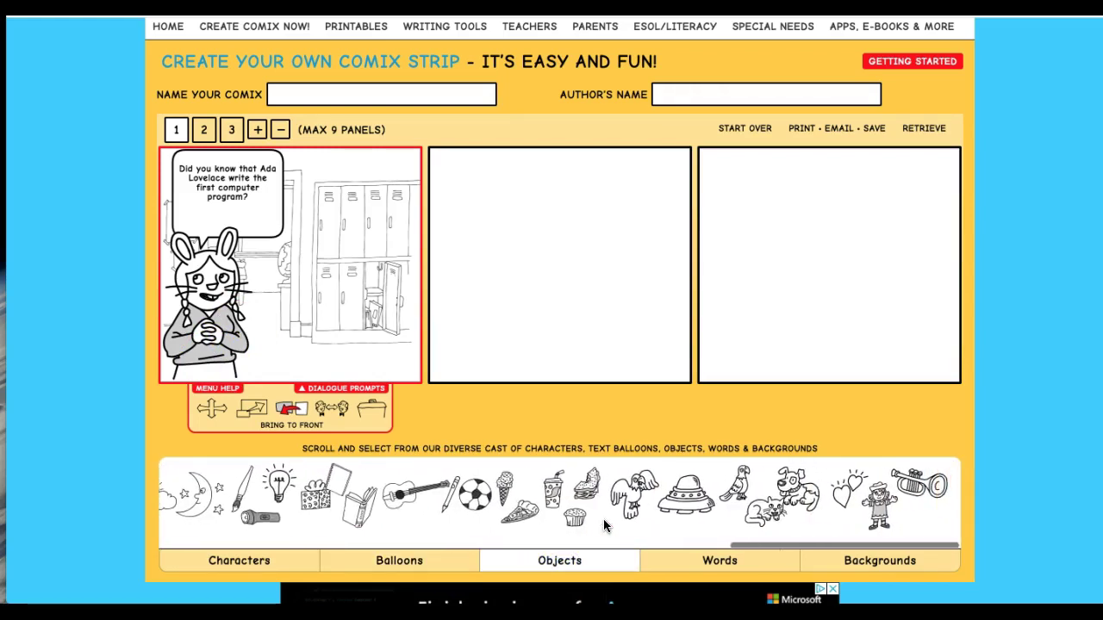
scroll(604, 525, left, 10)
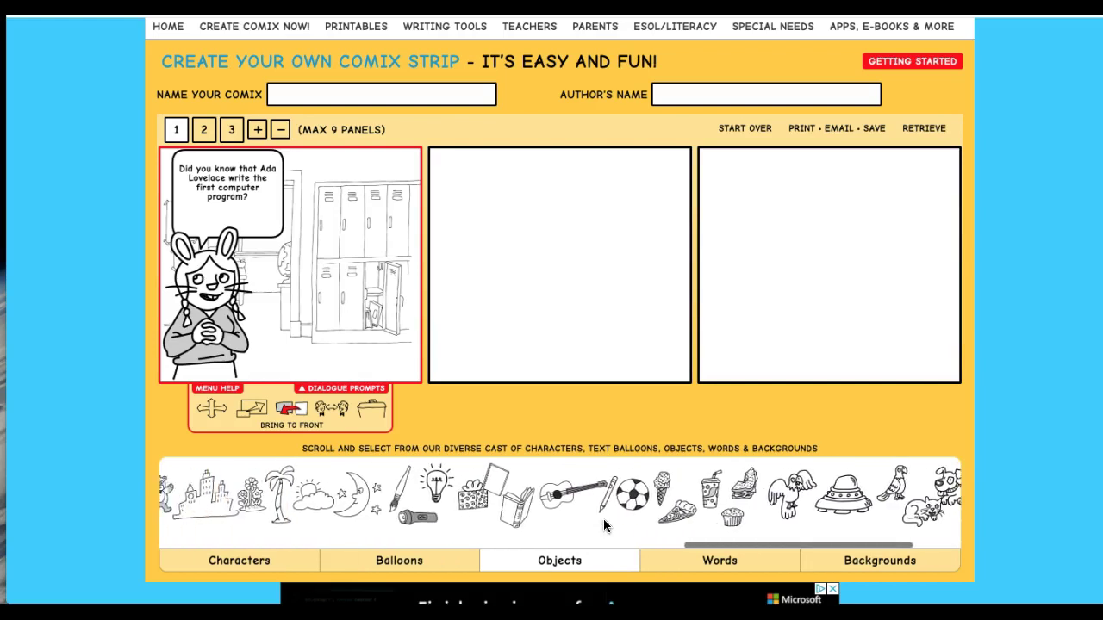
scroll(604, 518, left, 8)
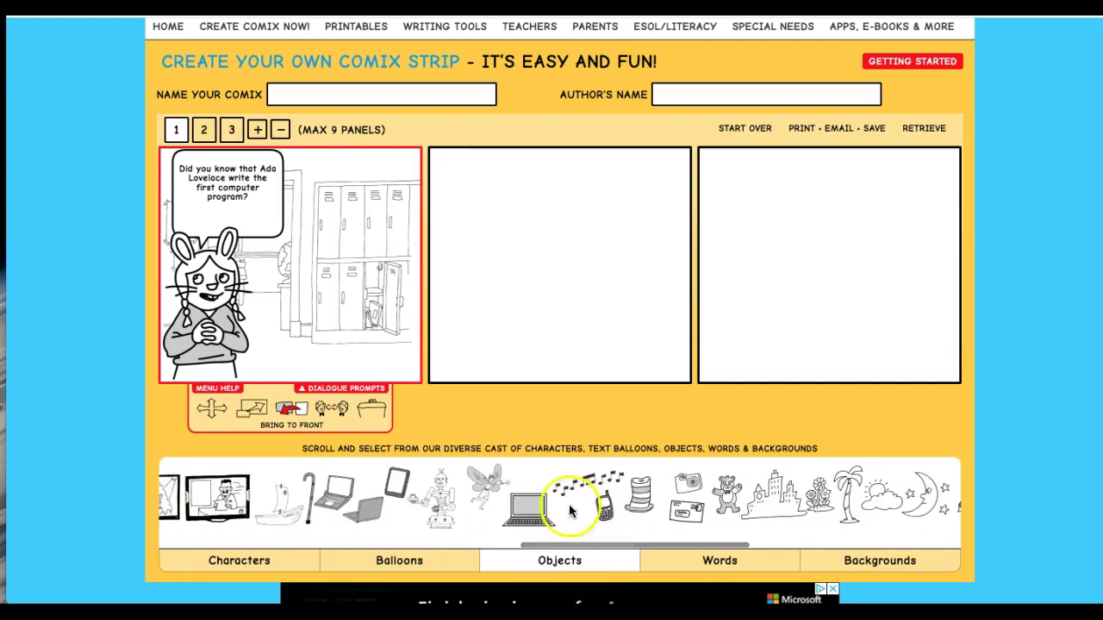
click(443, 507)
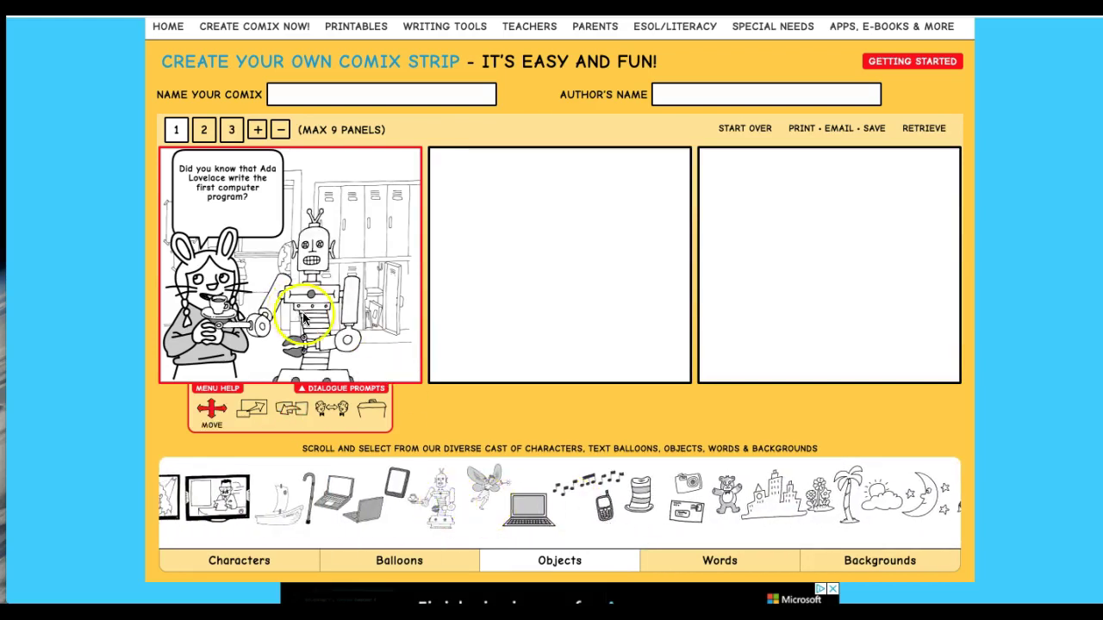
drag(313, 308, 370, 272)
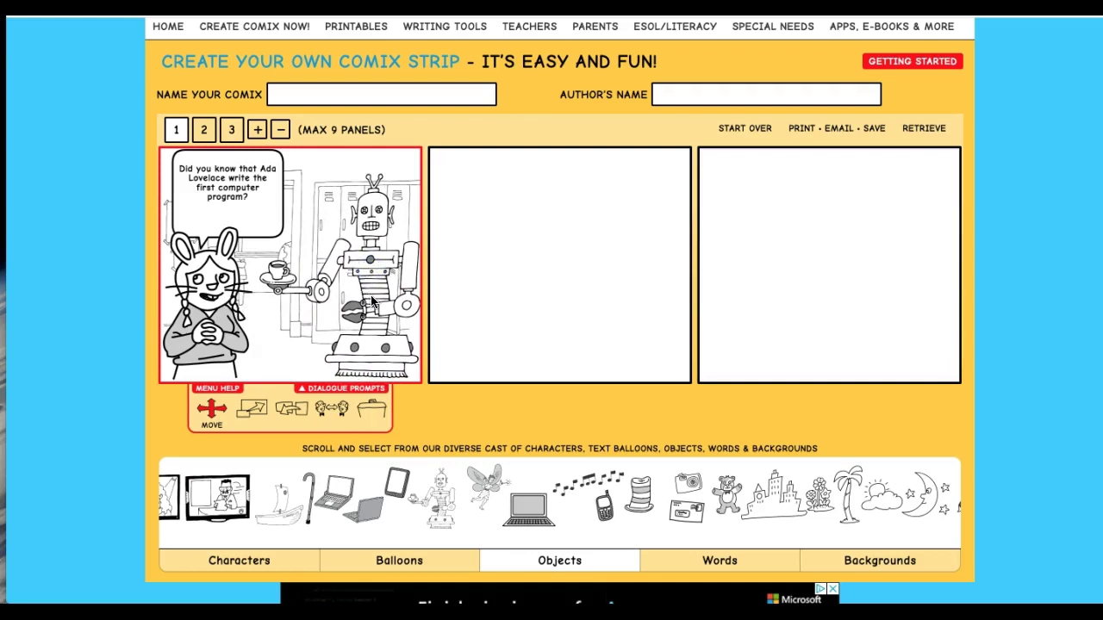
Add the angled open laptop object to the first panel, scaled down and placed over the teacup in the robot's hand
click(342, 493)
drag(304, 316, 293, 277)
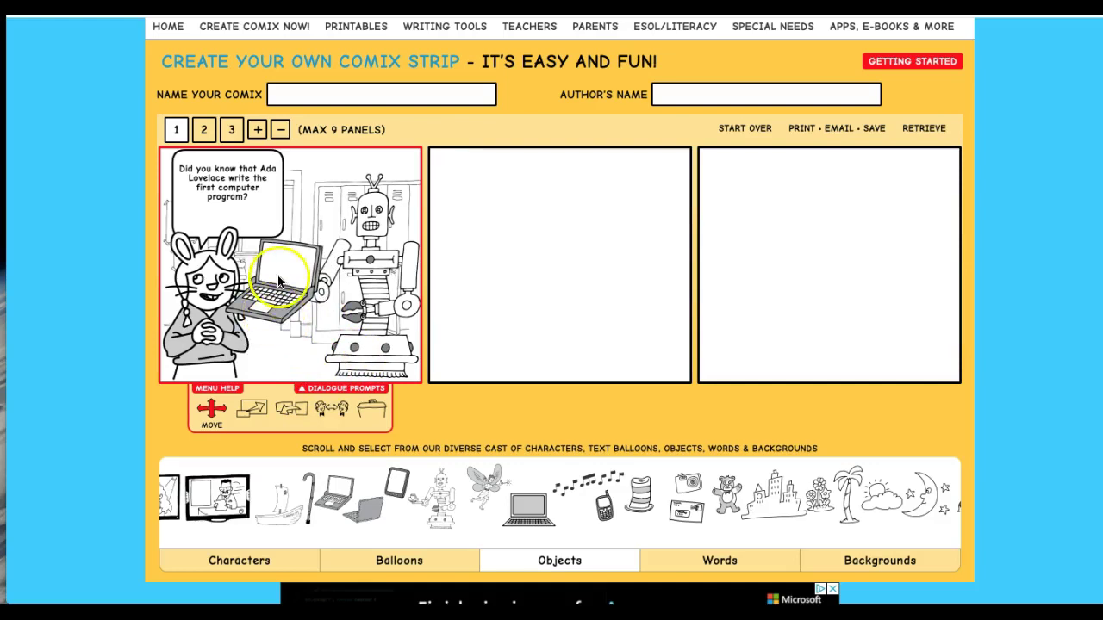
click(250, 406)
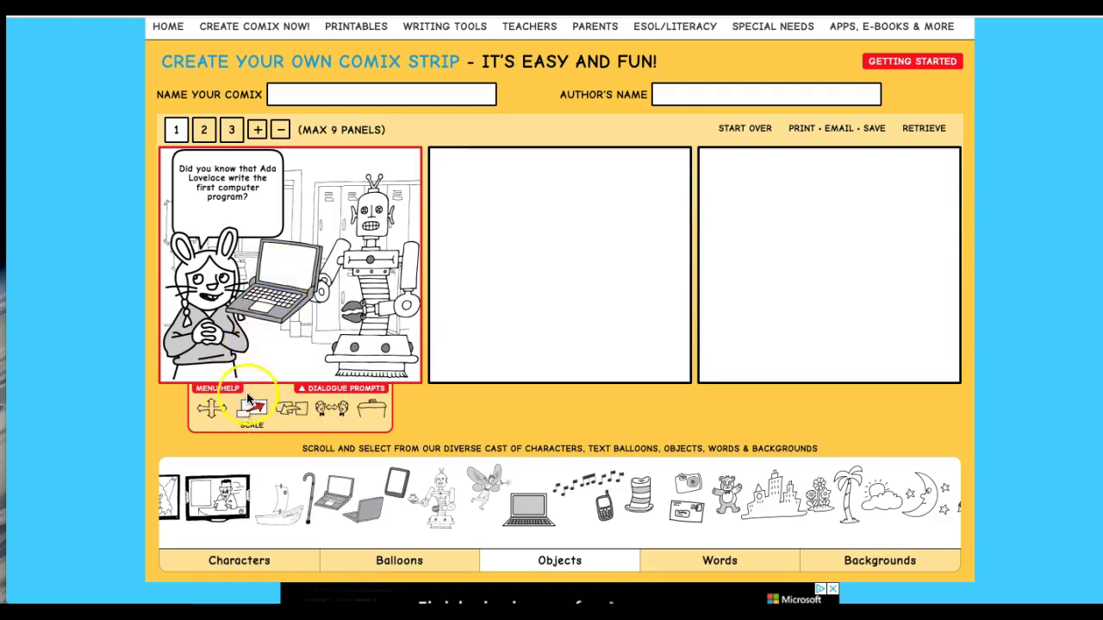
click(274, 260)
drag(247, 428, 230, 434)
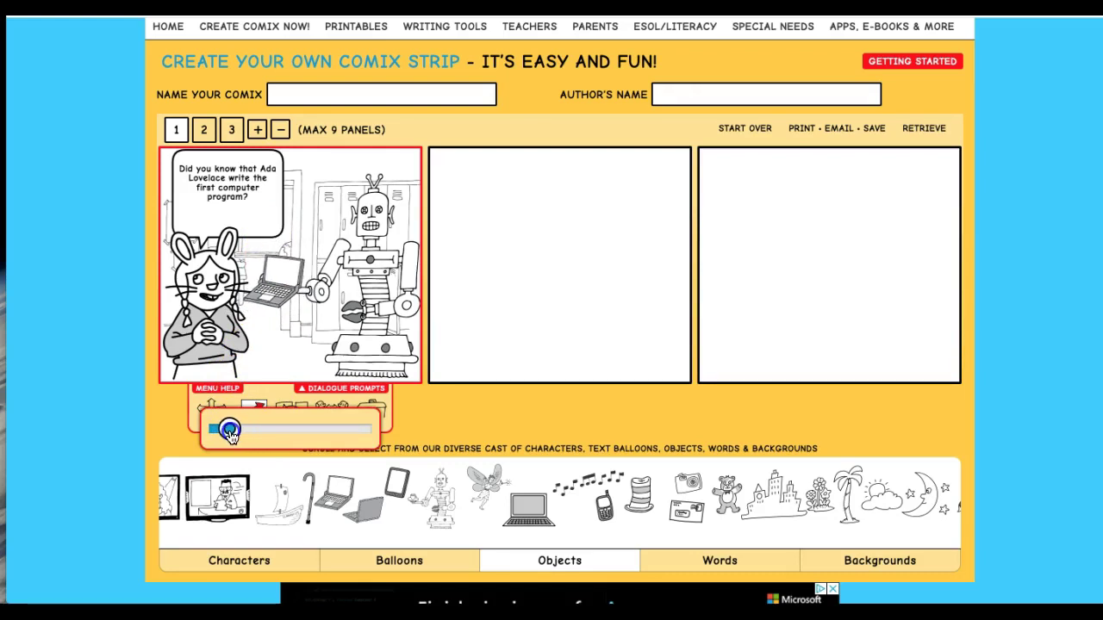
click(211, 411)
drag(276, 296, 274, 291)
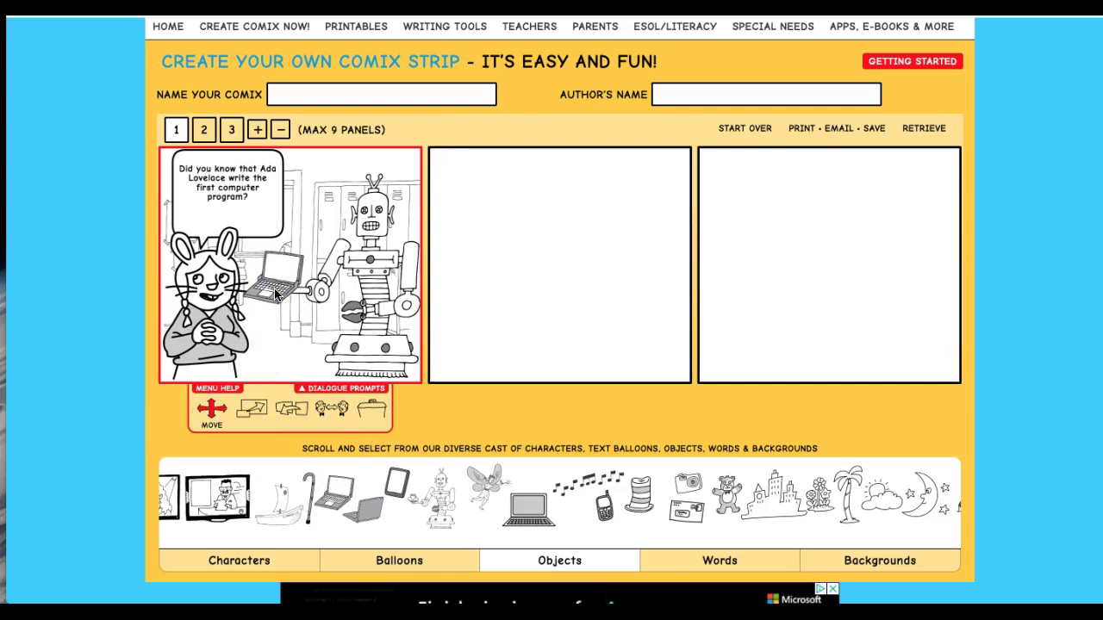
Add the school hallway background with lockers to the second panel and move it upward
click(533, 262)
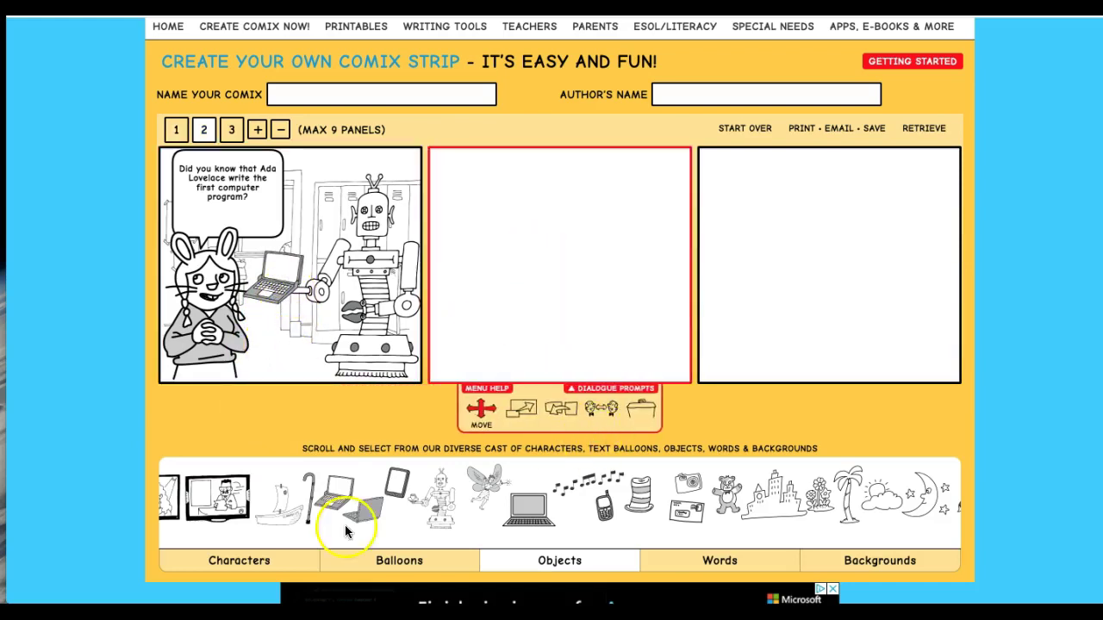
click(866, 564)
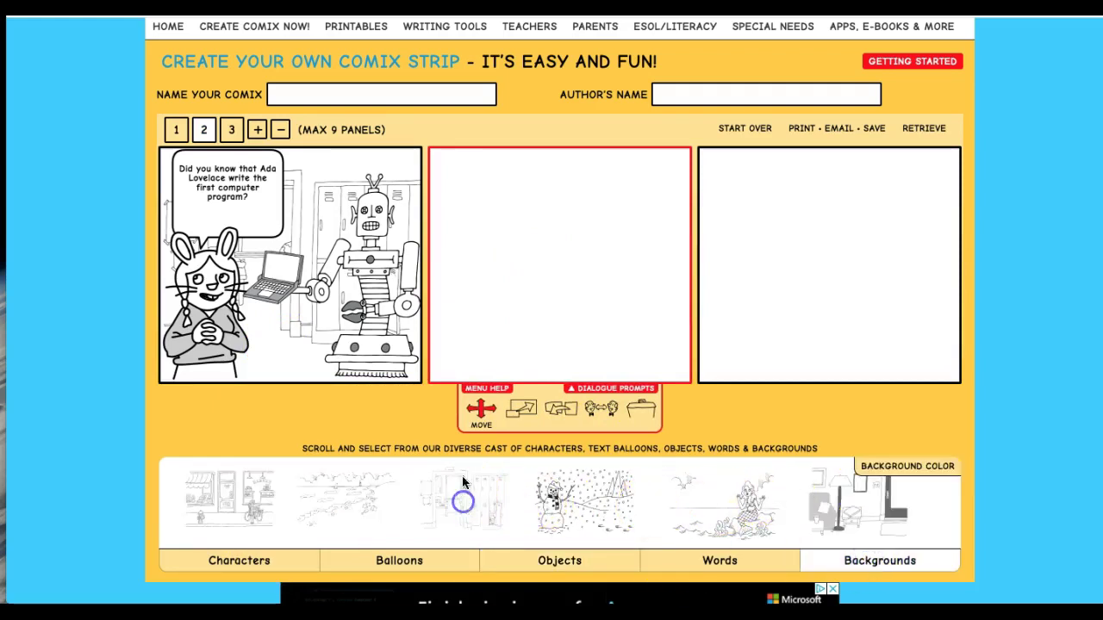
click(462, 482)
drag(546, 309, 555, 265)
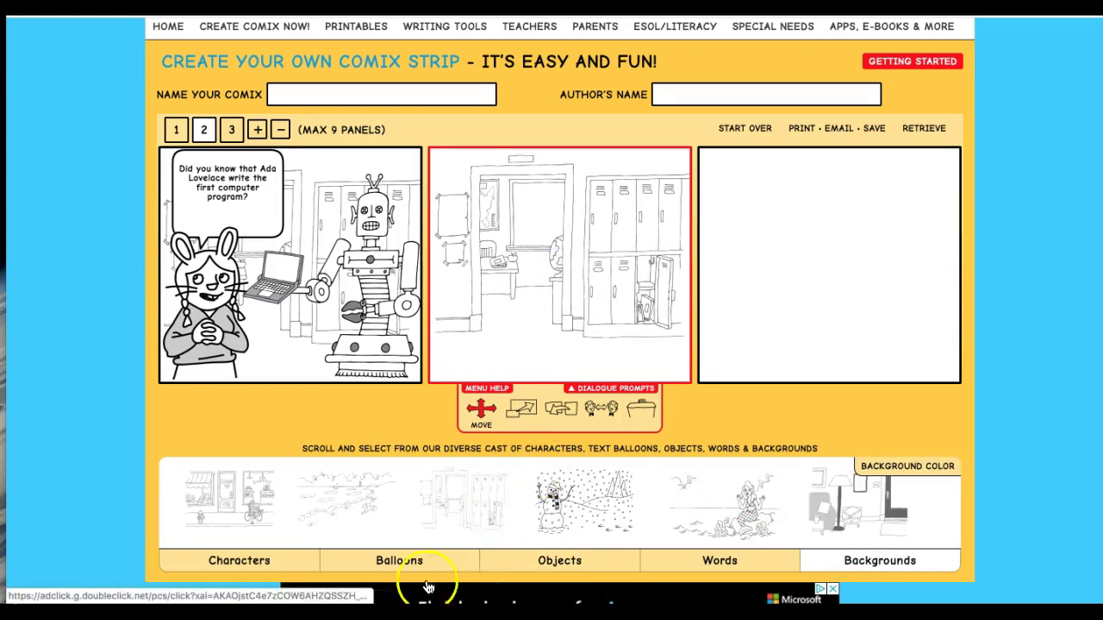
Add the braided girl in the gray cape-and-tablet pose to the second panel and place her in the left half
click(271, 566)
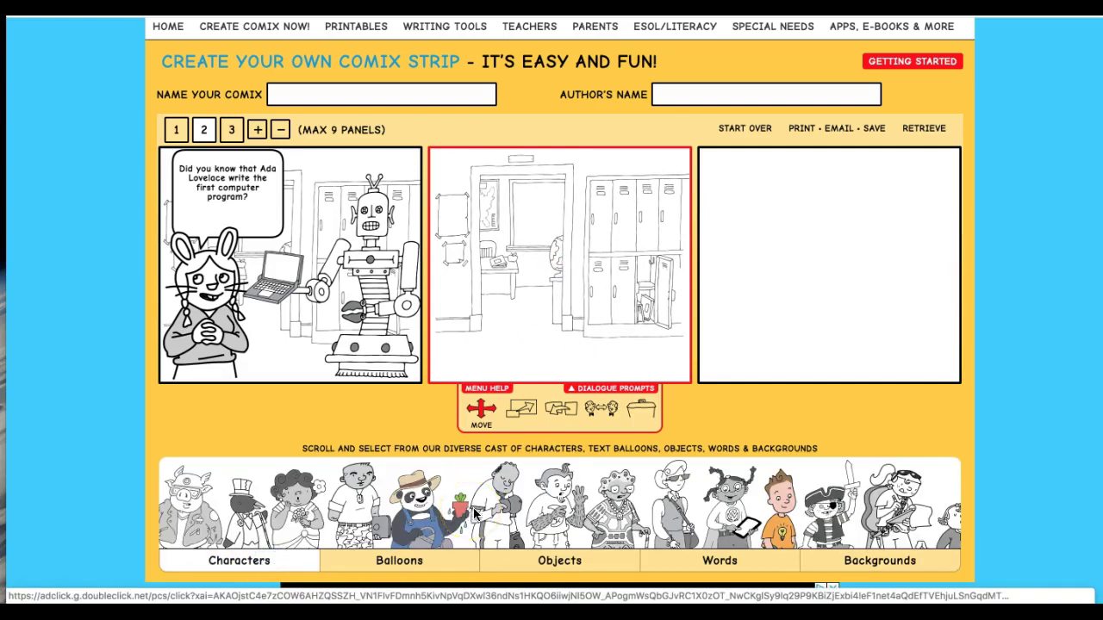
click(722, 517)
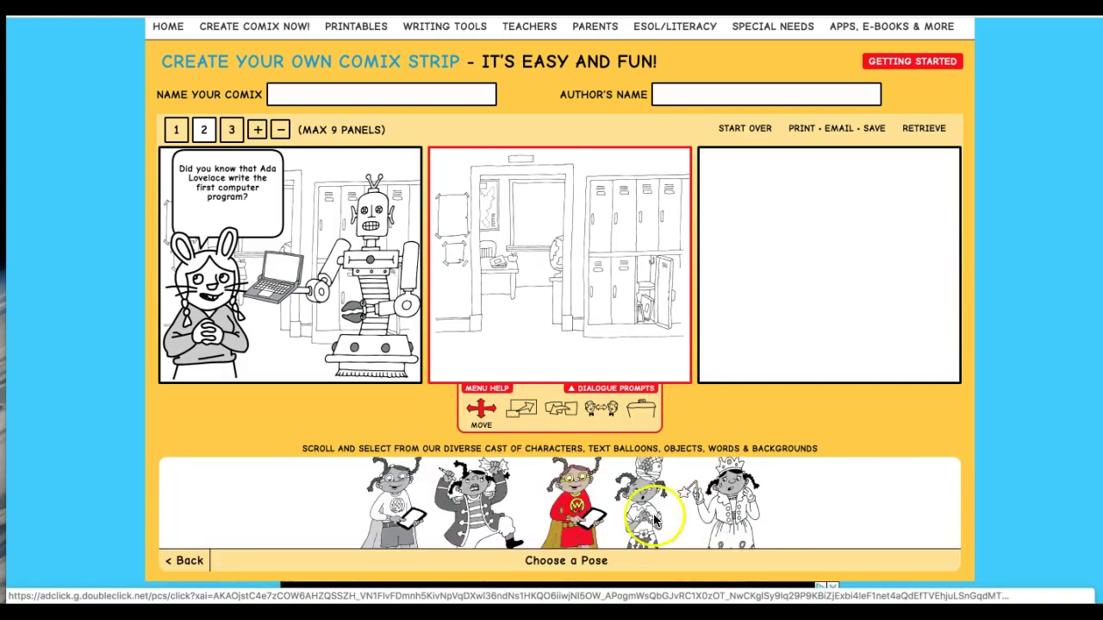
click(397, 504)
drag(575, 372, 516, 299)
Scale down the caped girl in the second panel and position her in front of the doorway
click(521, 408)
click(522, 409)
drag(521, 428, 498, 428)
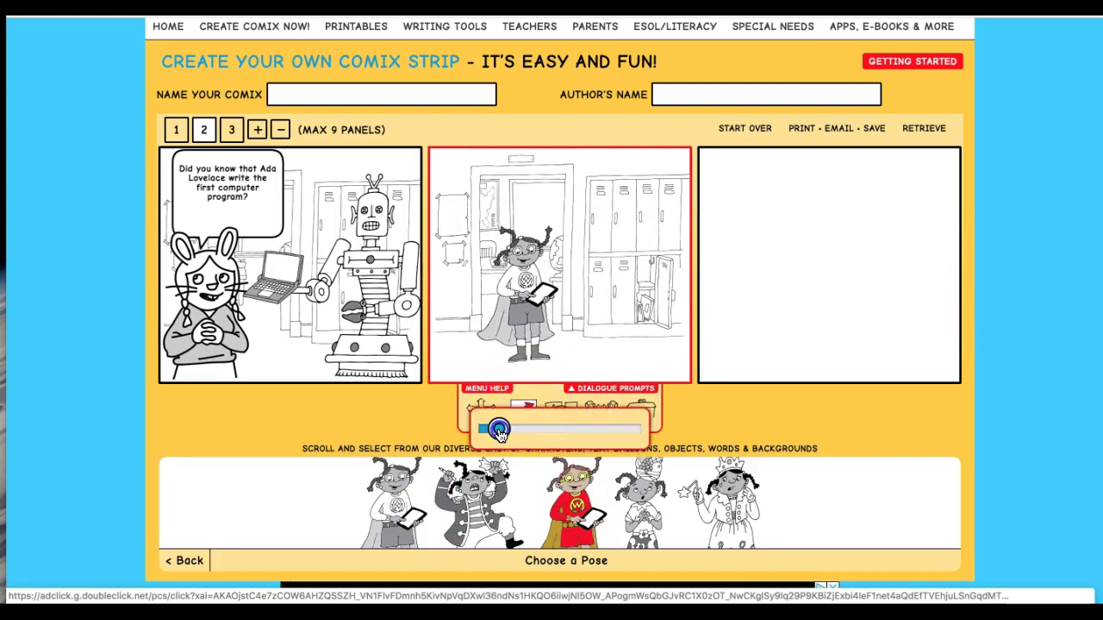
click(428, 417)
click(481, 408)
drag(507, 316, 519, 289)
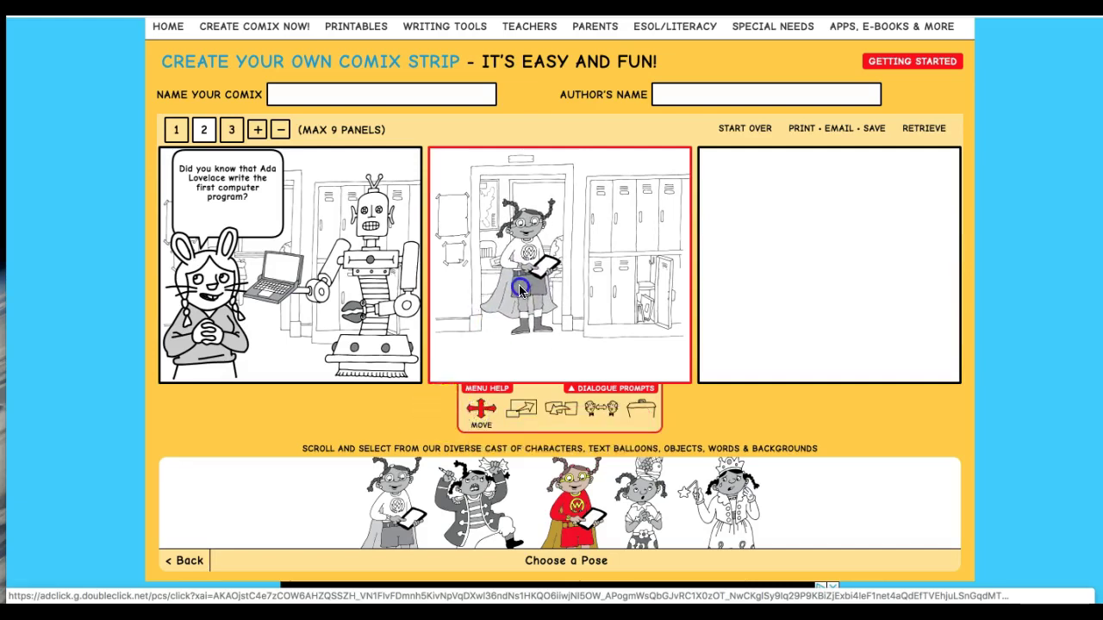
click(508, 355)
Add the medium speech balloon with a left-side tail to the second panel
click(342, 523)
click(197, 561)
click(428, 562)
click(344, 496)
click(399, 504)
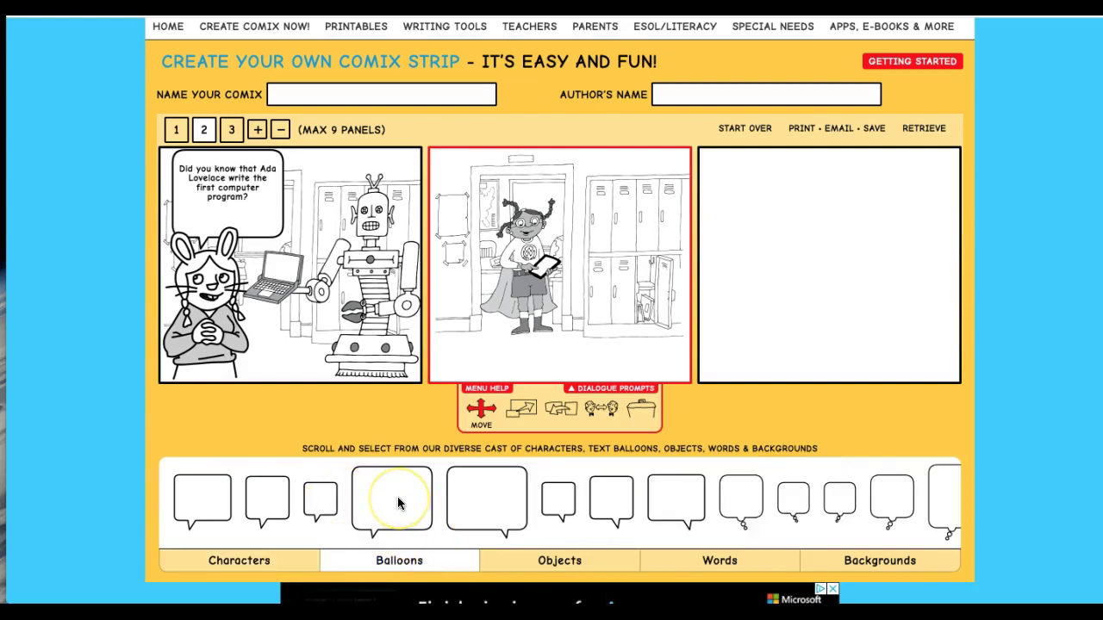
click(199, 502)
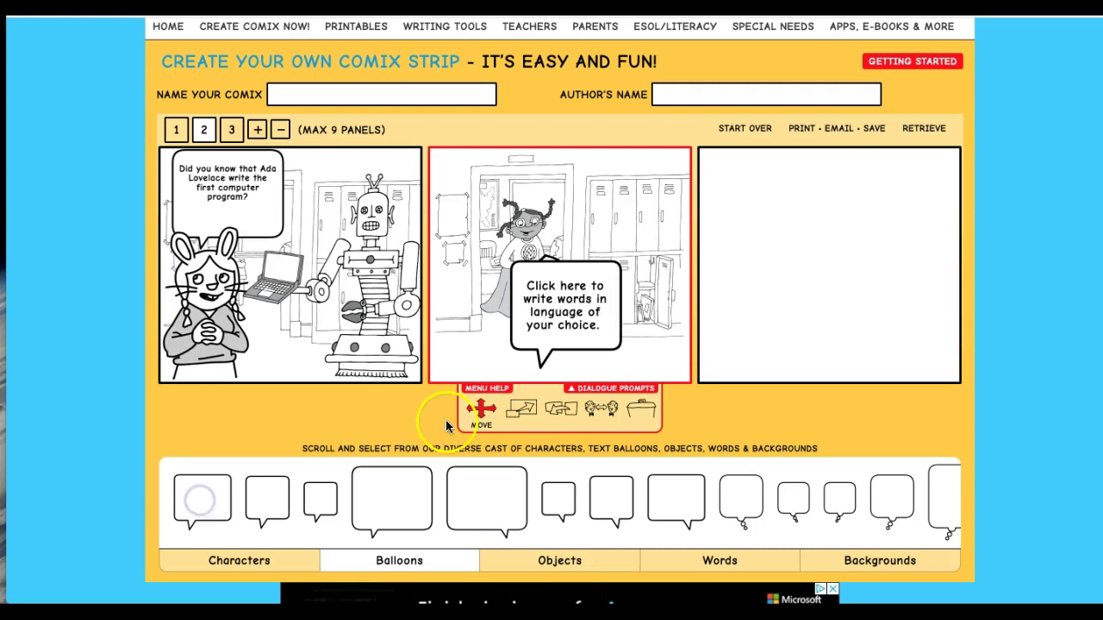
Fill the second panel's balloon with "Computational thinking emerged within scientific fields rather than imported from computer science!"
click(578, 326)
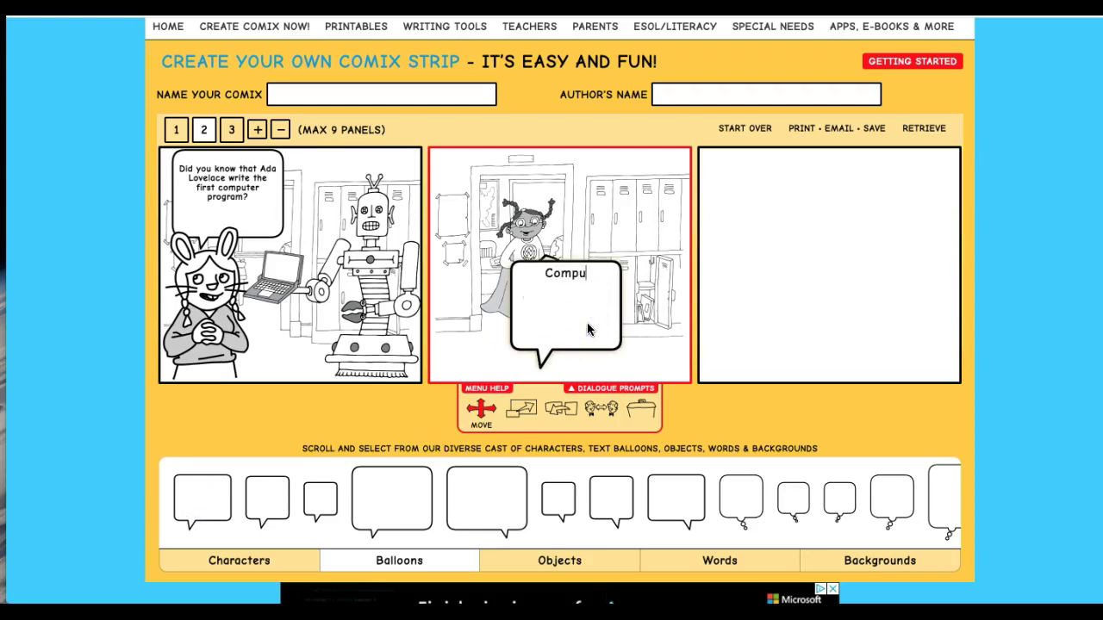
text(Computational th)
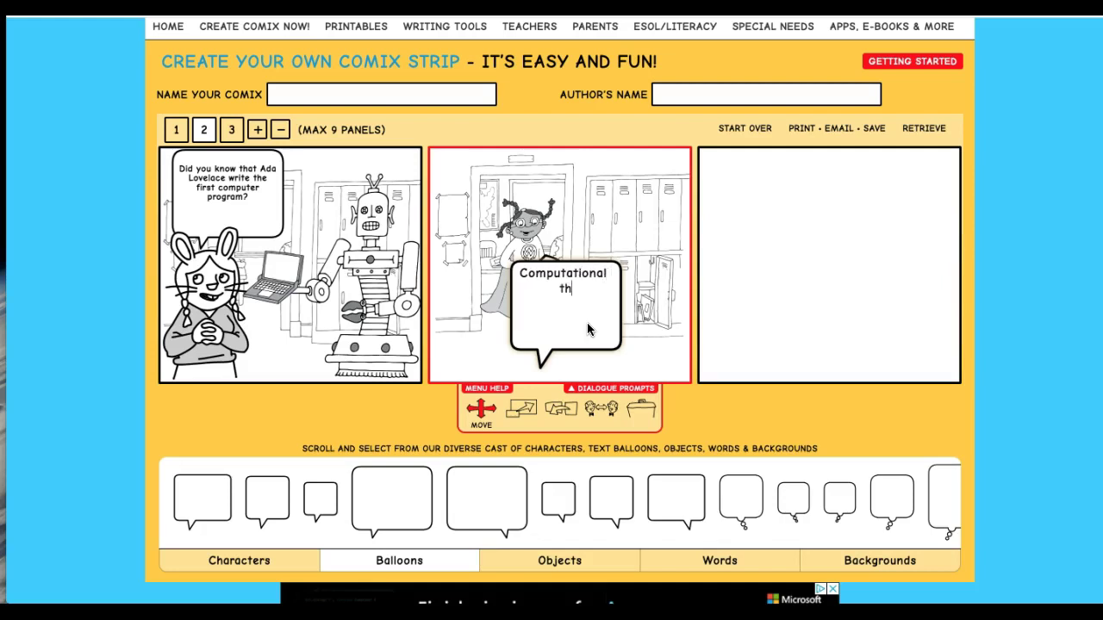
text(inking emerg)
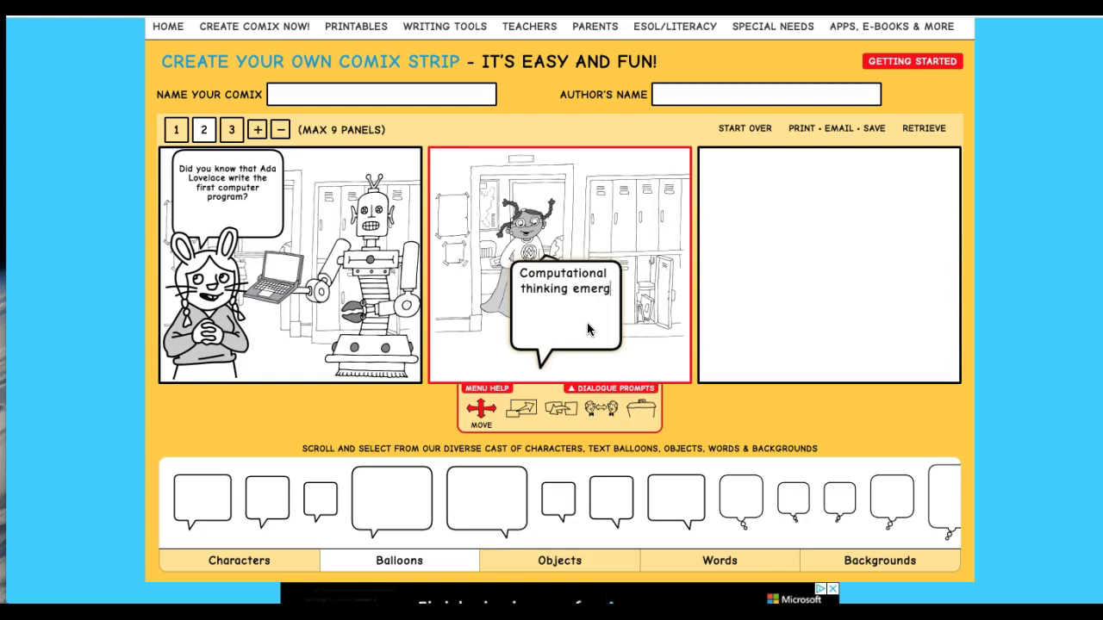
text(ed within s)
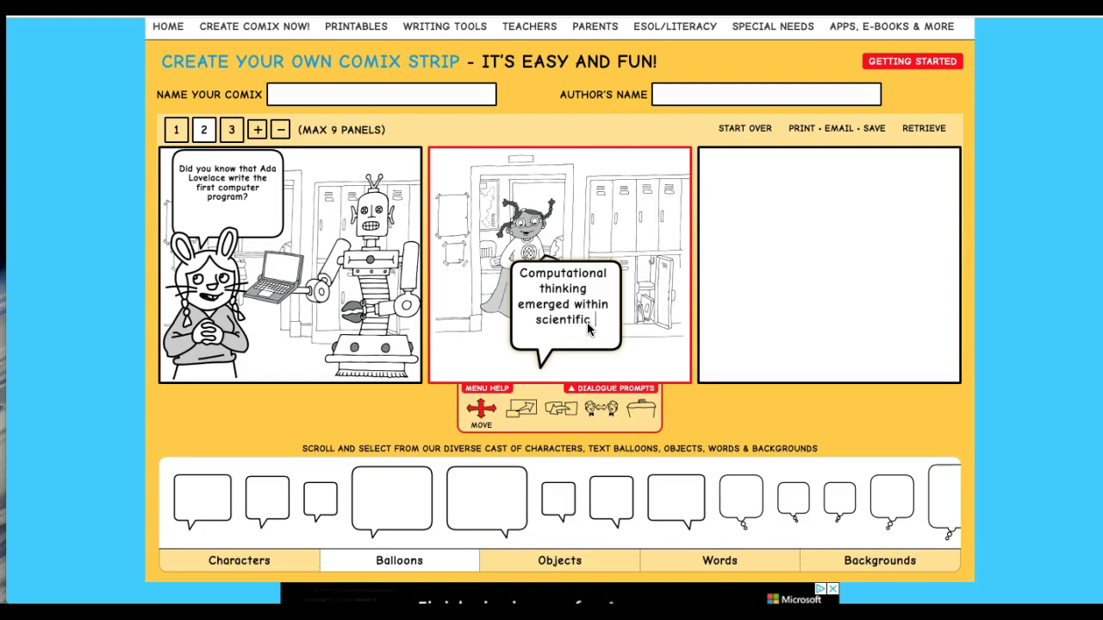
text(cientific fields rat)
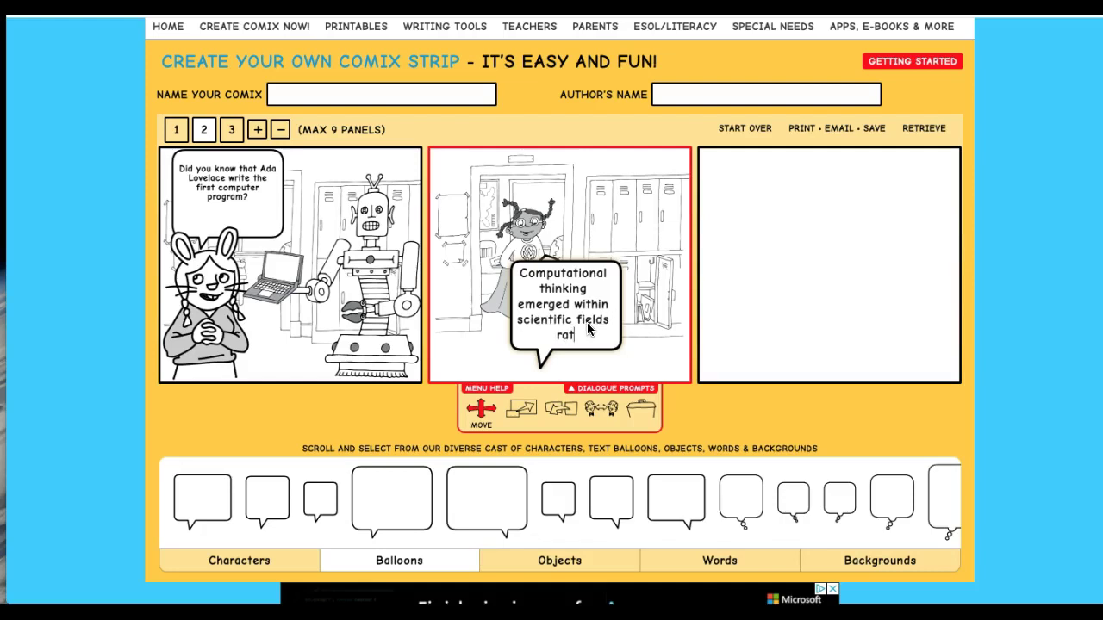
text(her than imported)
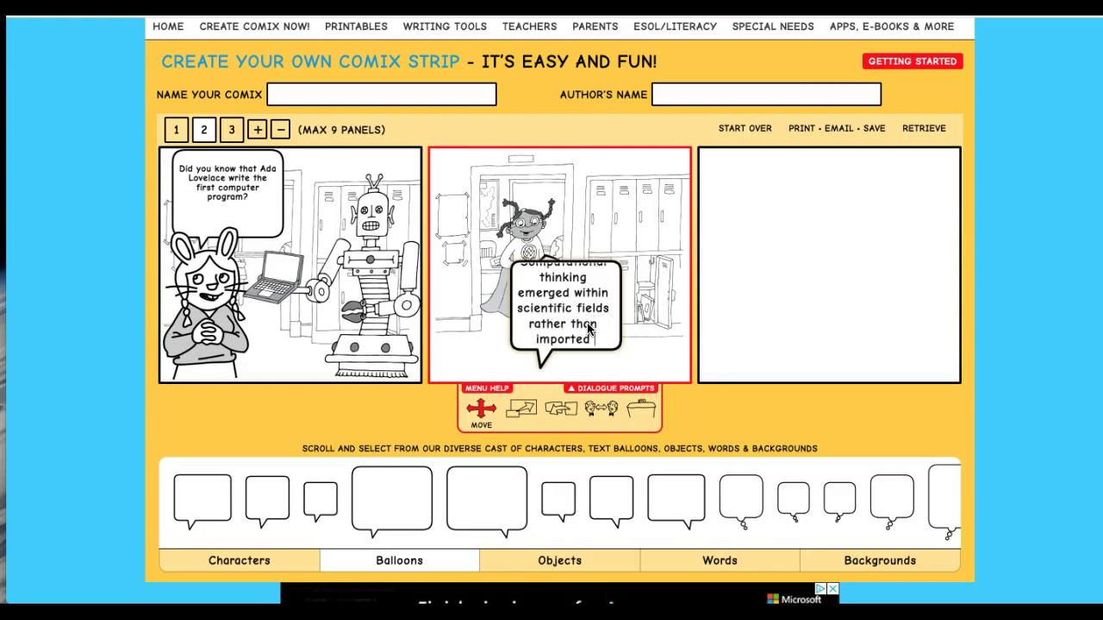
text( from compu)
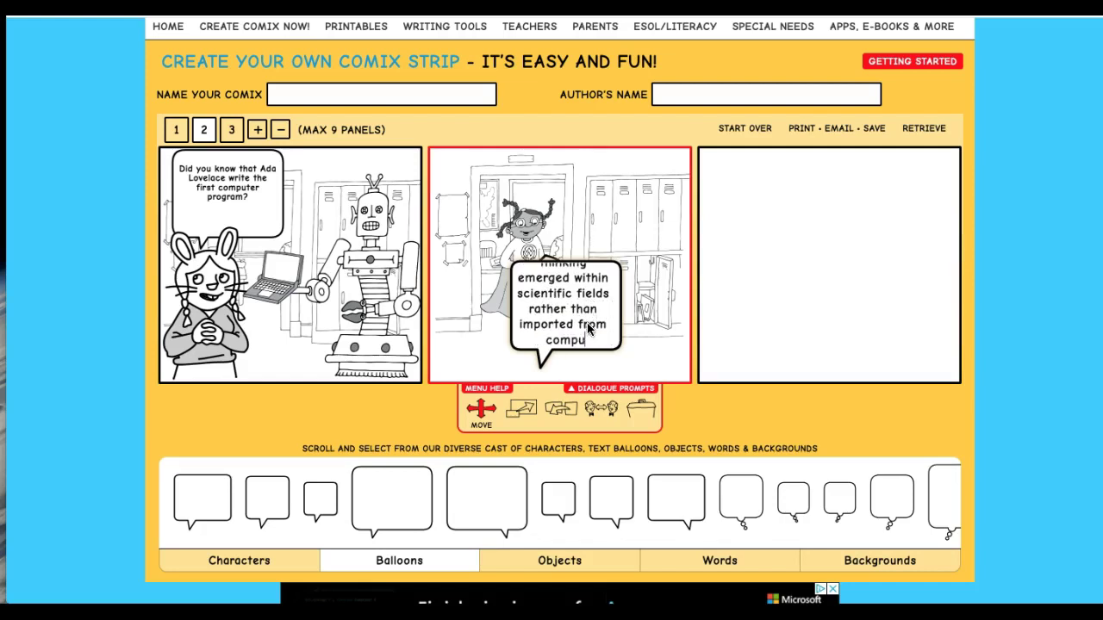
text(ter science!)
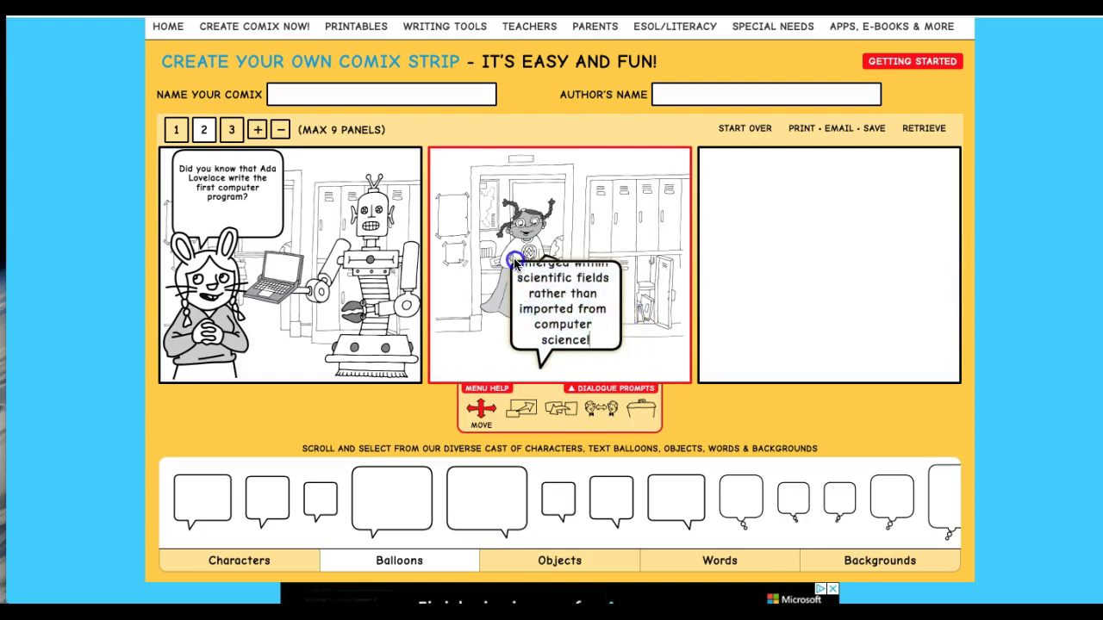
Copy the full text of the second panel's medium balloon and delete that balloon
mouse_move(515, 262)
mouse_down()
mouse_move(483, 290)
mouse_move(528, 277)
mouse_move(516, 269)
mouse_up()
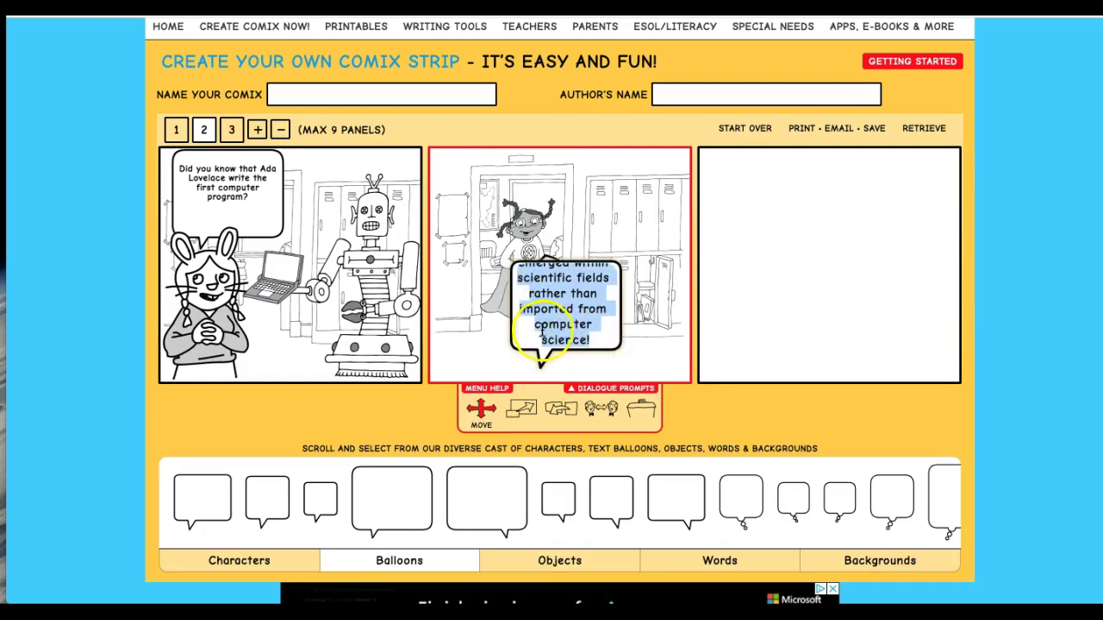
click(560, 314)
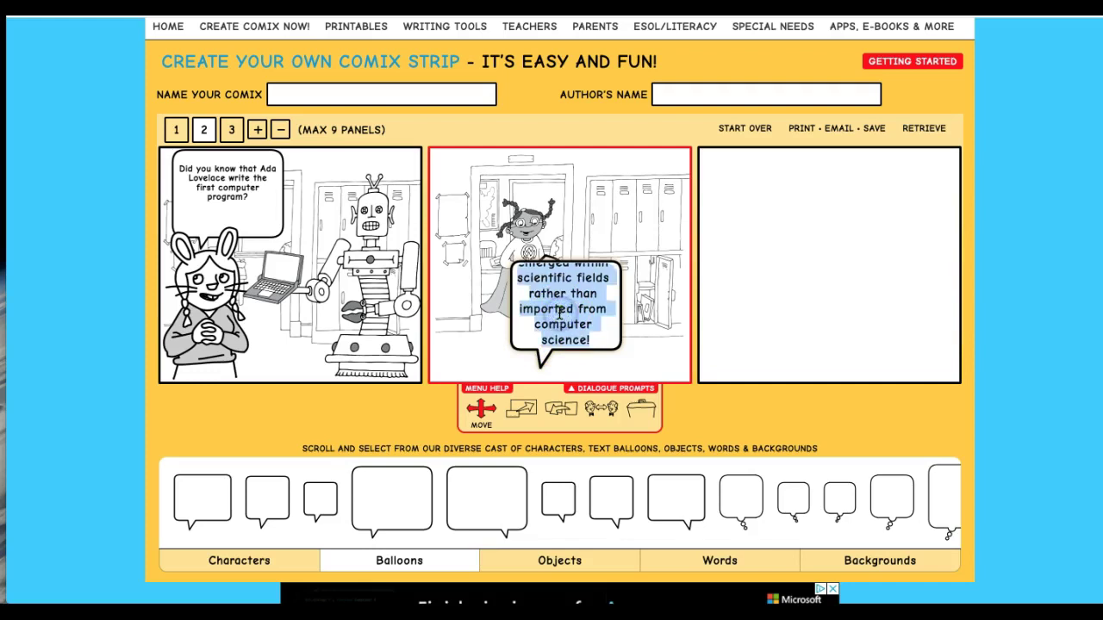
drag(558, 314, 629, 412)
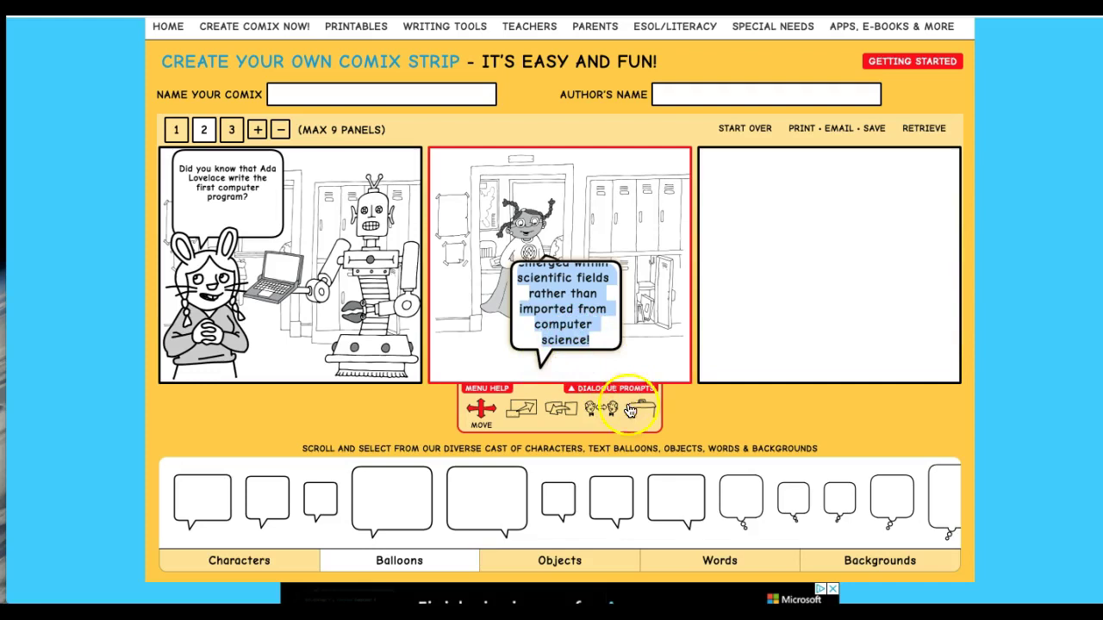
click(640, 411)
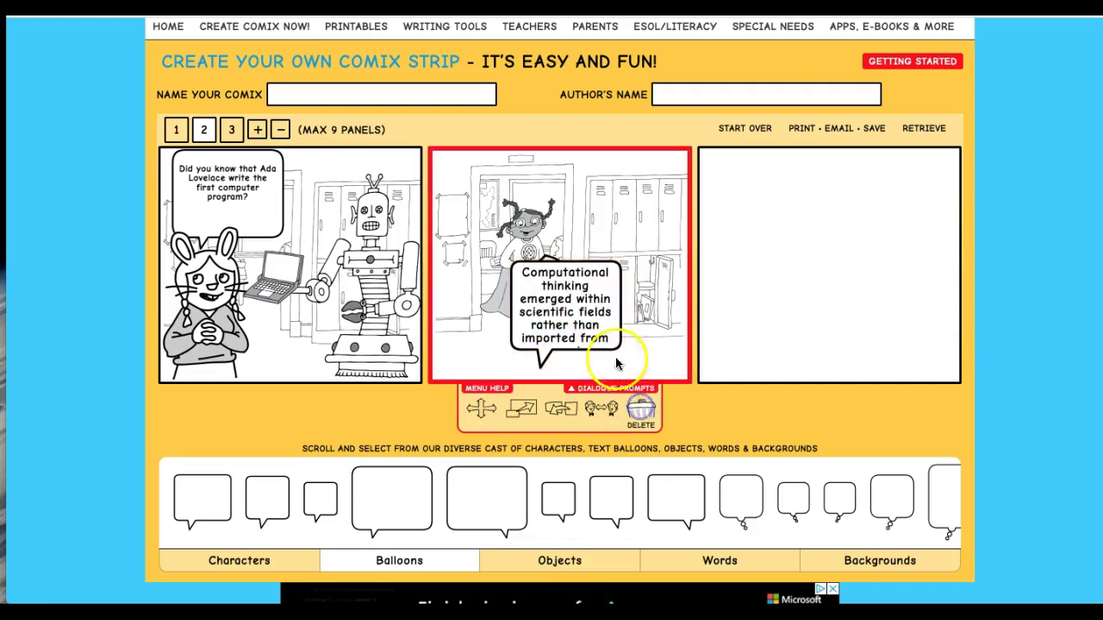
click(579, 332)
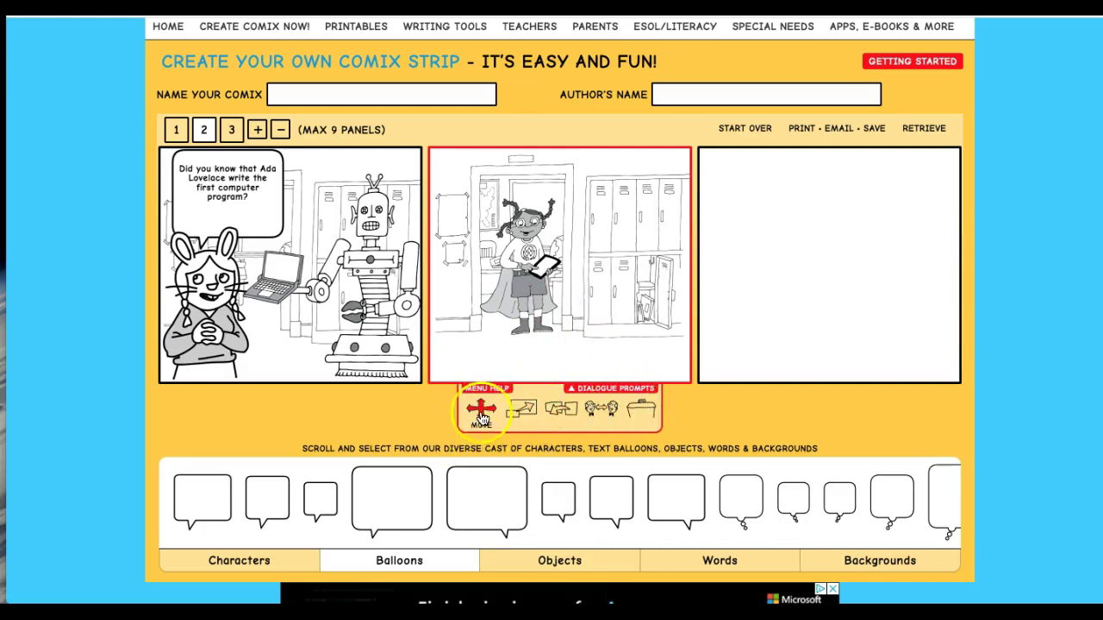
Add the large left-tailed balloon to the second panel with "Computational thinking emerged within scientific fields rather than imported from computer science!" below a blank line
click(406, 488)
click(573, 287)
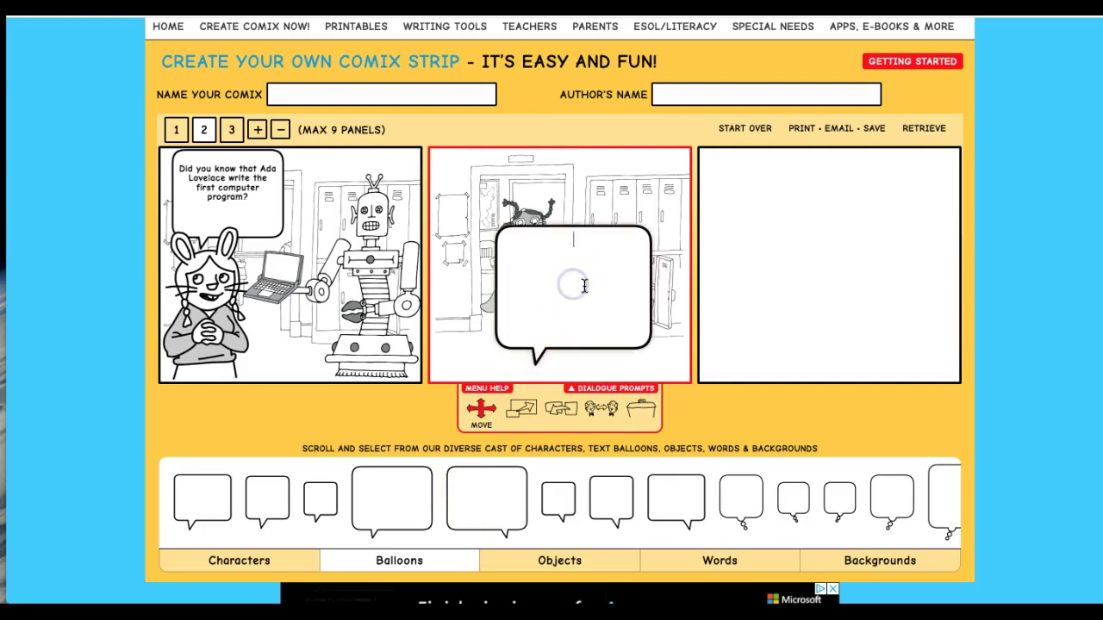
text(Computational thinking emerged within scientific fields rather than imported from computer science!)
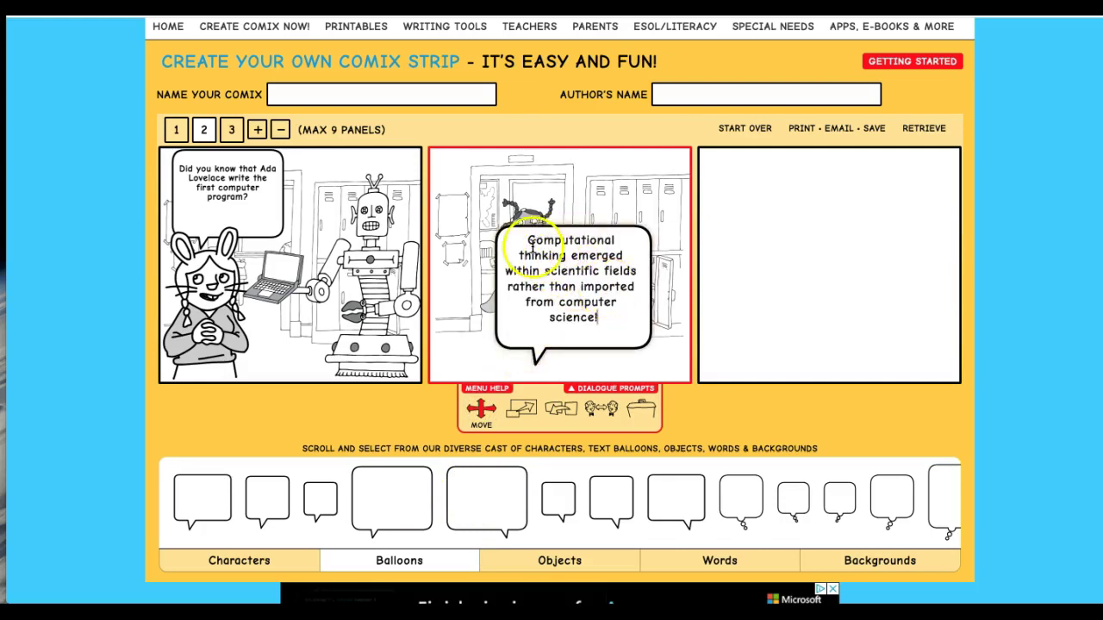
key(Return)
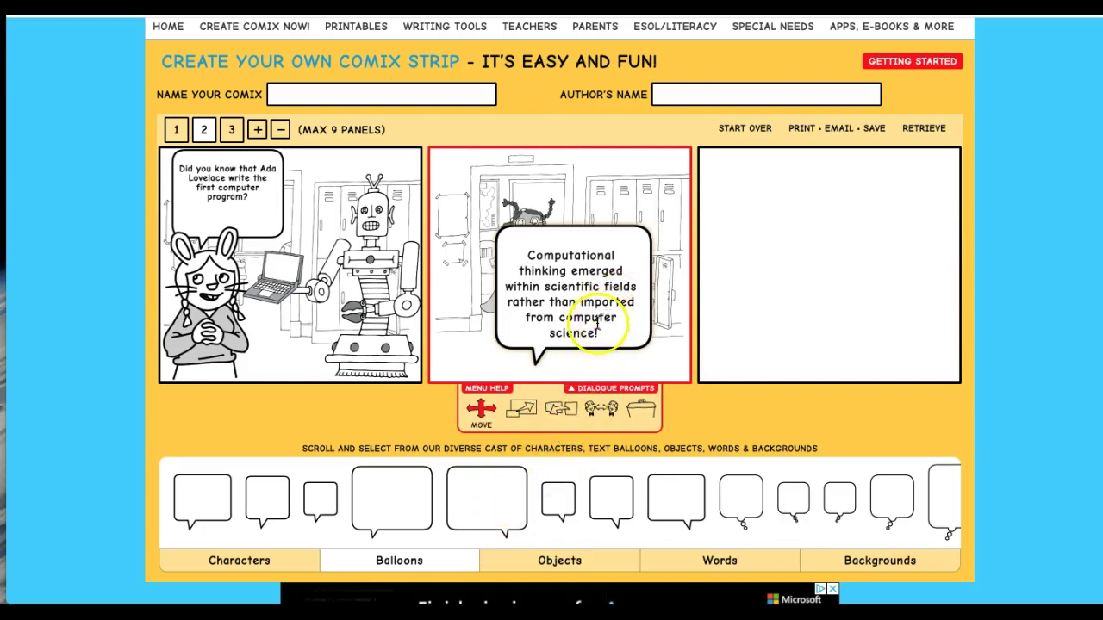
Scale down the large balloon in the second panel and move it up beside the caped girl's head
click(521, 408)
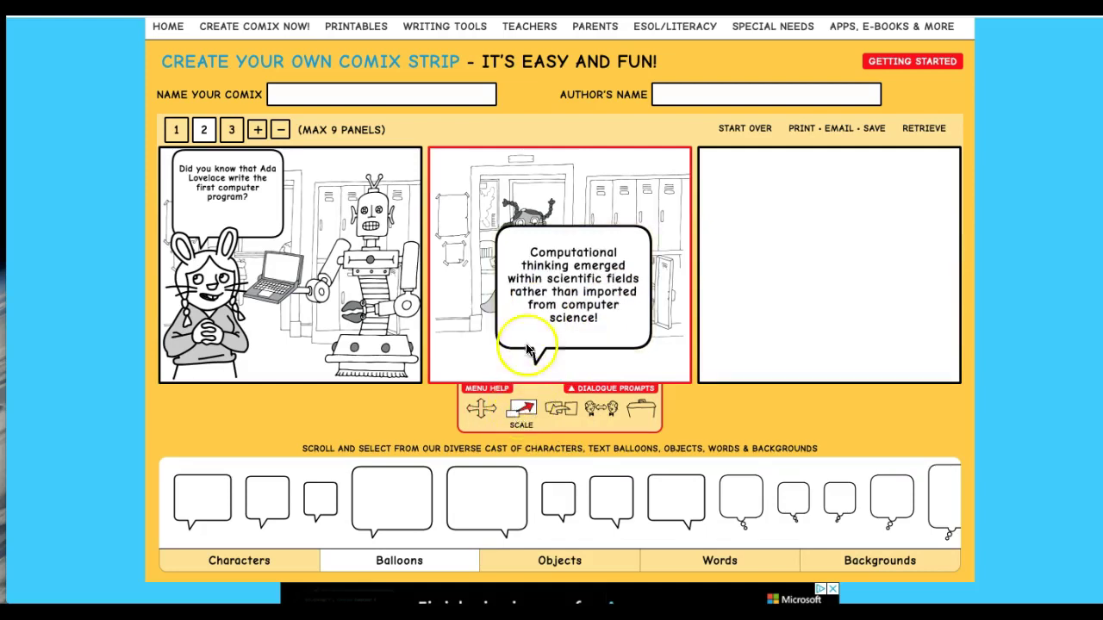
click(521, 408)
drag(534, 435, 493, 433)
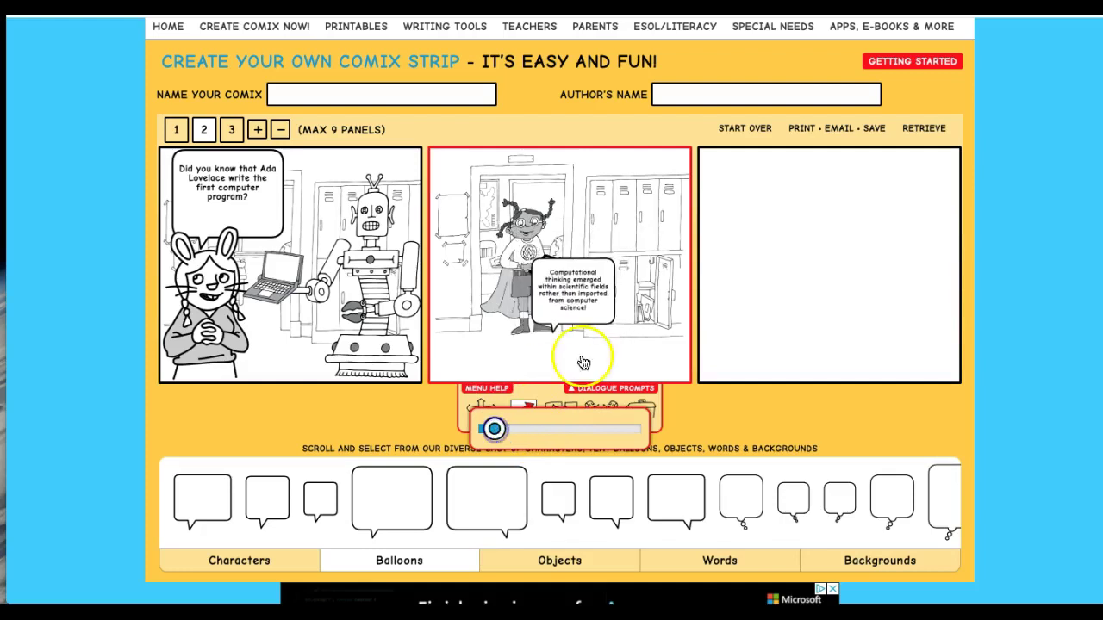
click(418, 410)
click(480, 408)
drag(559, 309, 562, 200)
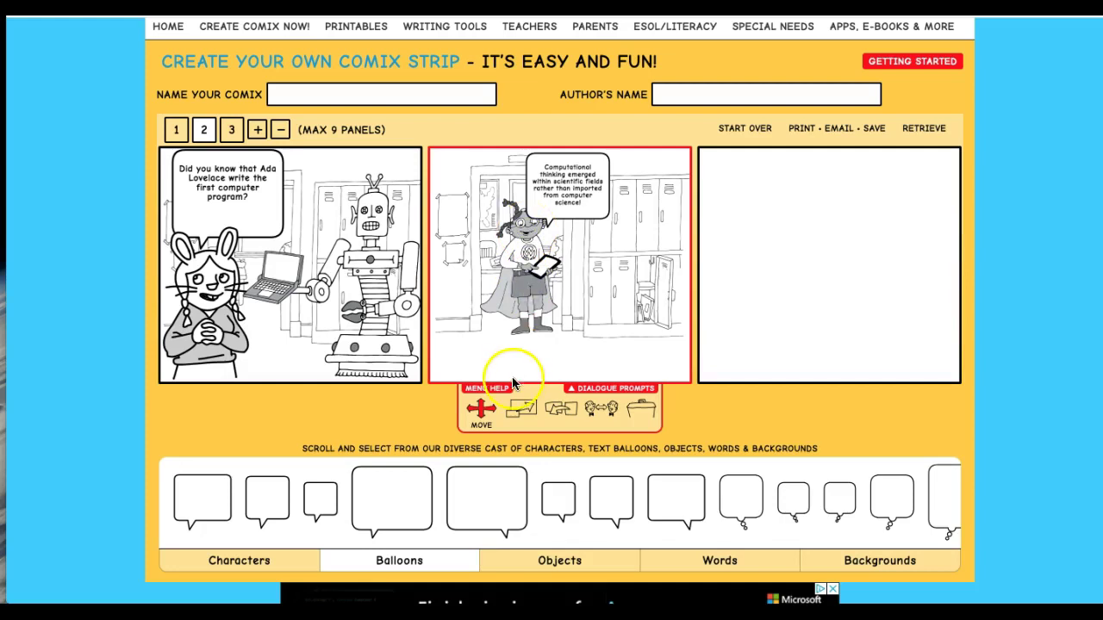
Bring the caped girl in the second panel to the front and shift her slightly left, clear of the balloon text
click(561, 412)
click(529, 312)
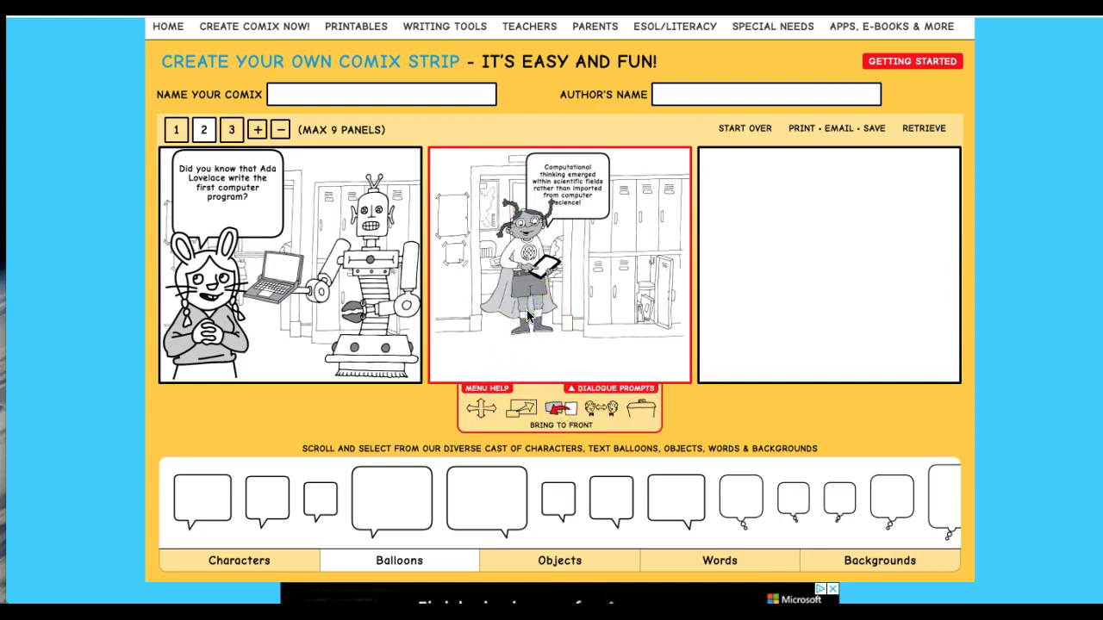
click(481, 408)
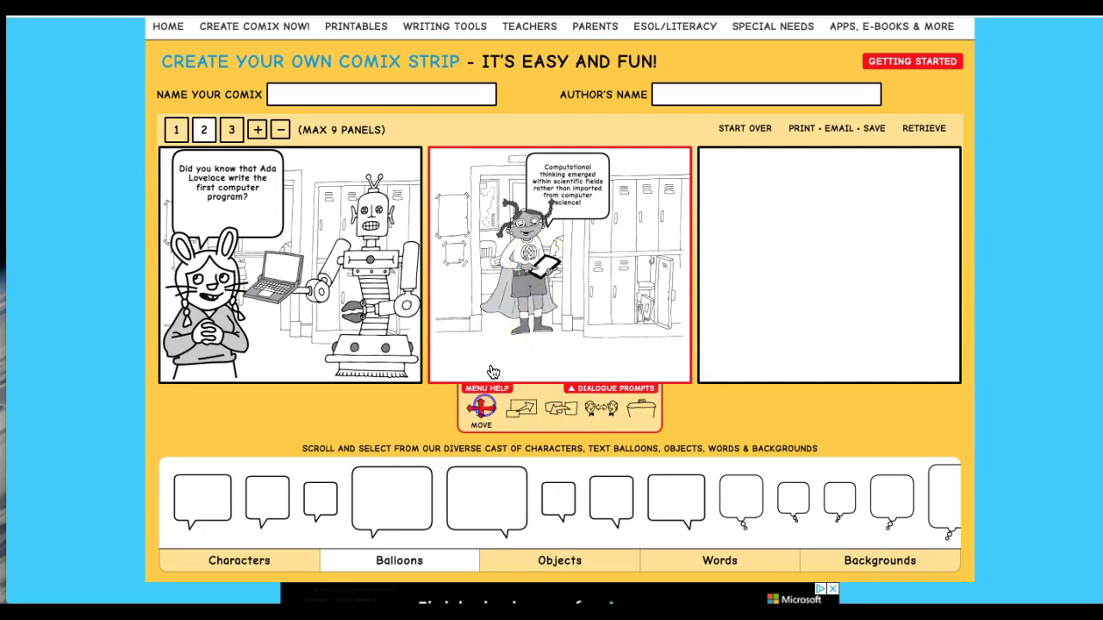
drag(543, 262, 530, 265)
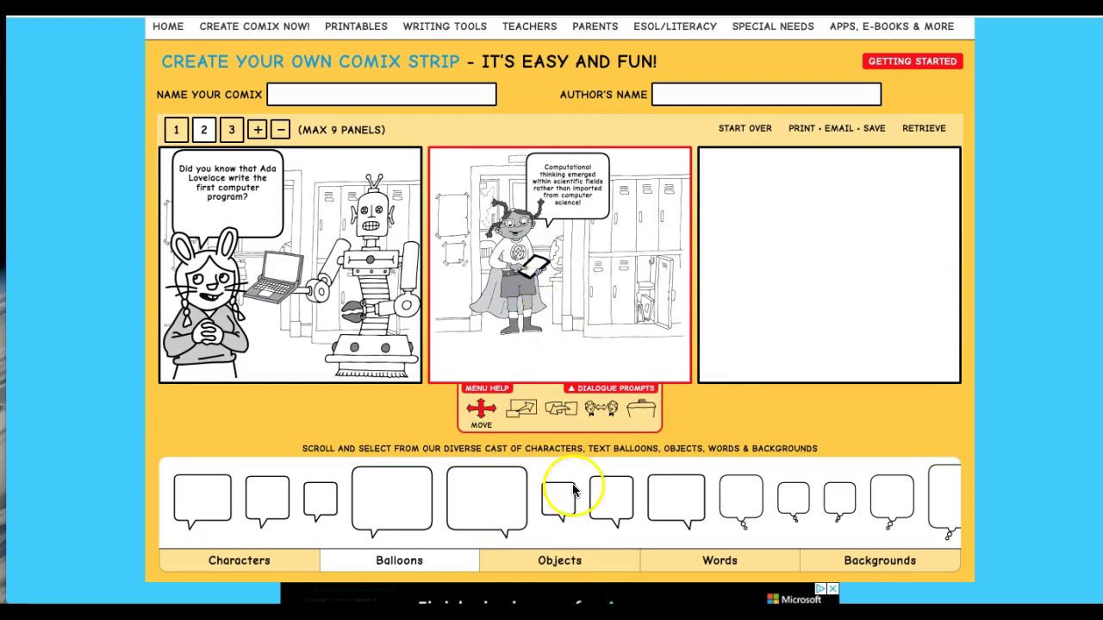
Add two hexagonal nuts to the second panel and place them side by side on the floor near the lockers
click(520, 558)
scroll(741, 487, right, 5)
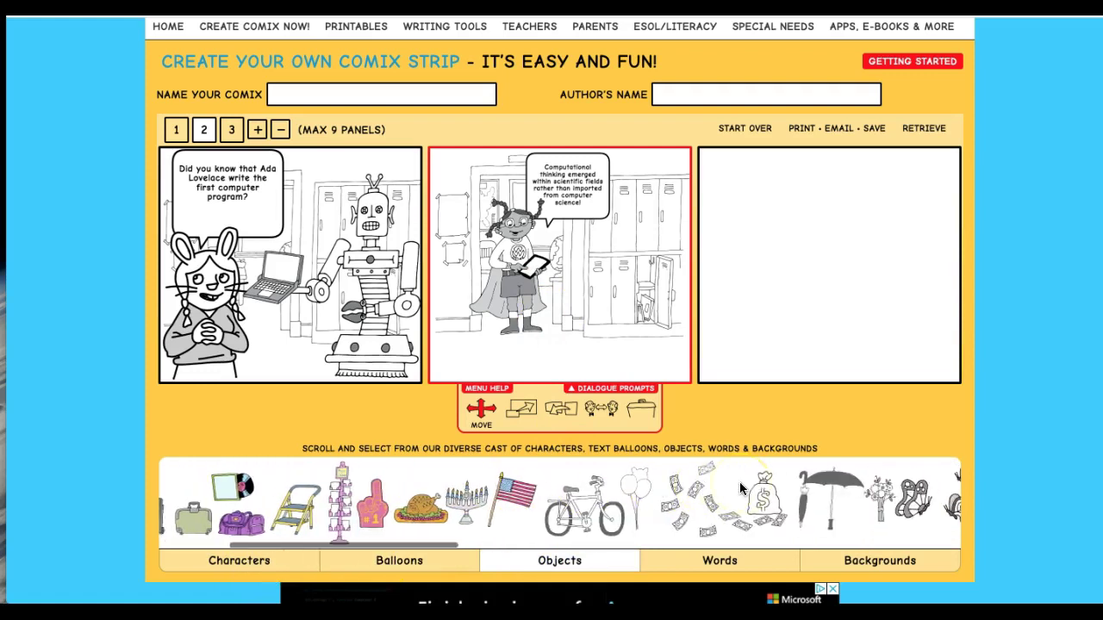
scroll(741, 487, right, 3)
click(832, 369)
click(604, 492)
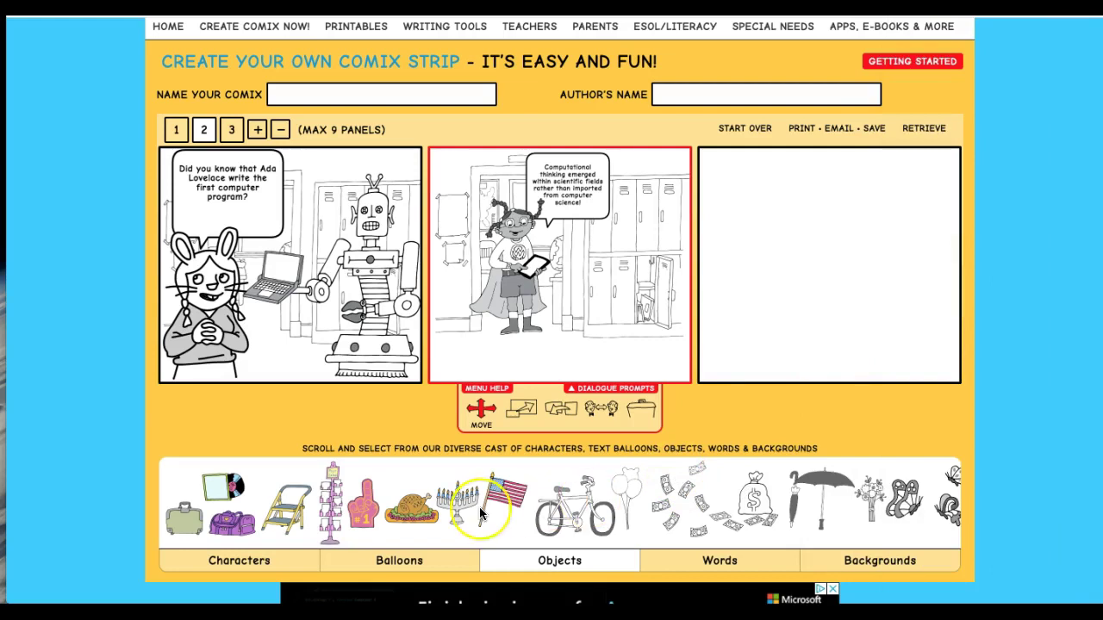
scroll(480, 514, left, 6)
scroll(480, 515, right, 10)
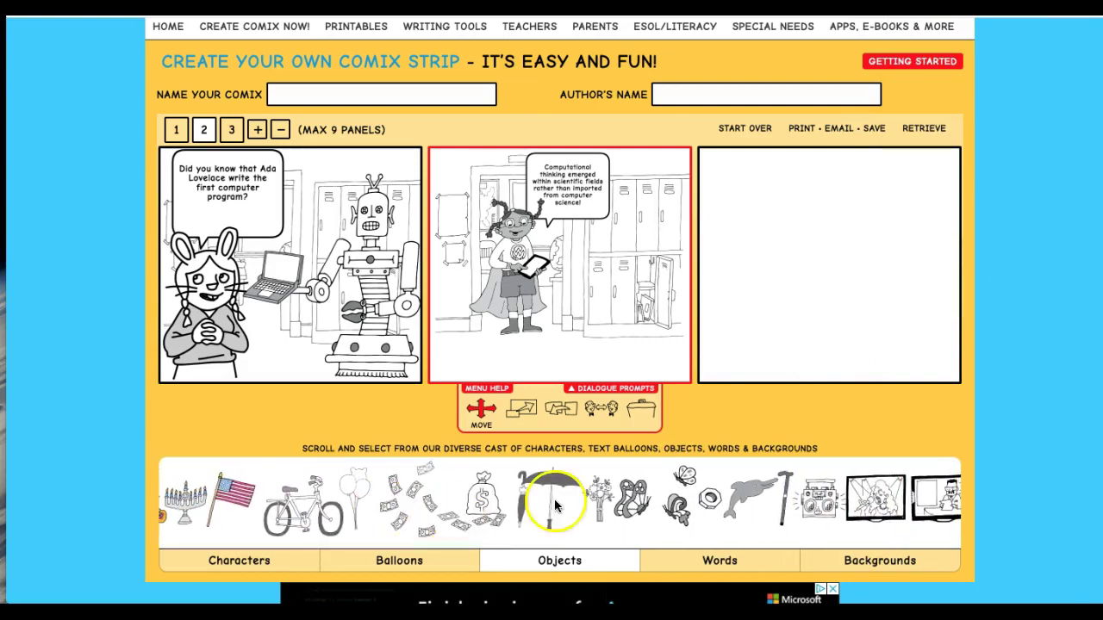
drag(710, 502, 635, 357)
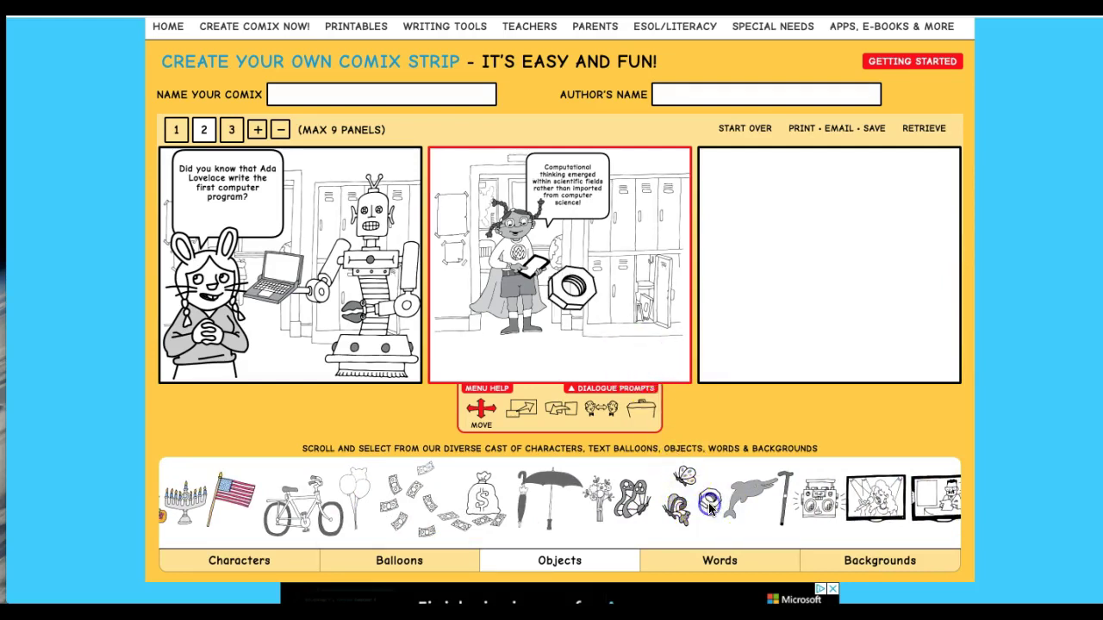
drag(643, 346, 652, 355)
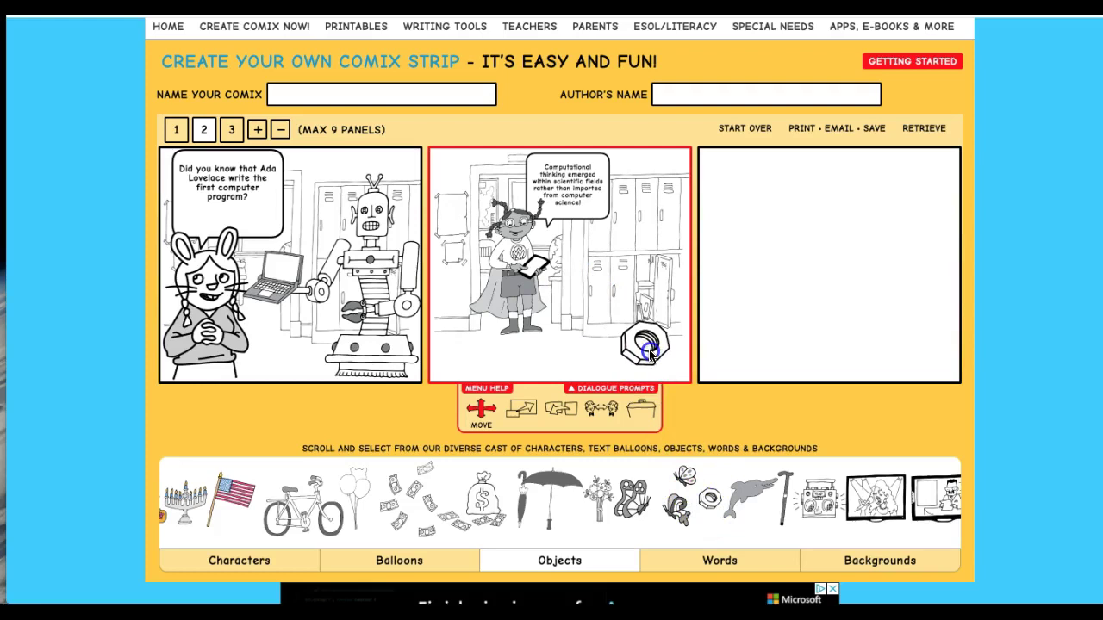
click(708, 500)
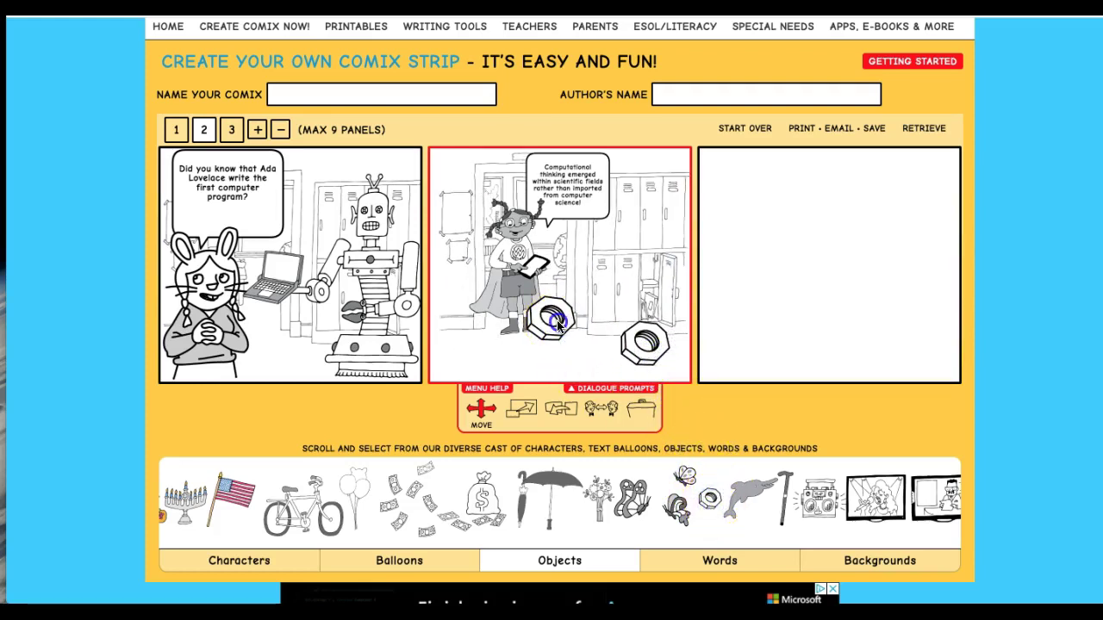
drag(554, 342, 588, 366)
Scale down both hexagonal nuts in the second panel to roughly half their size
click(505, 385)
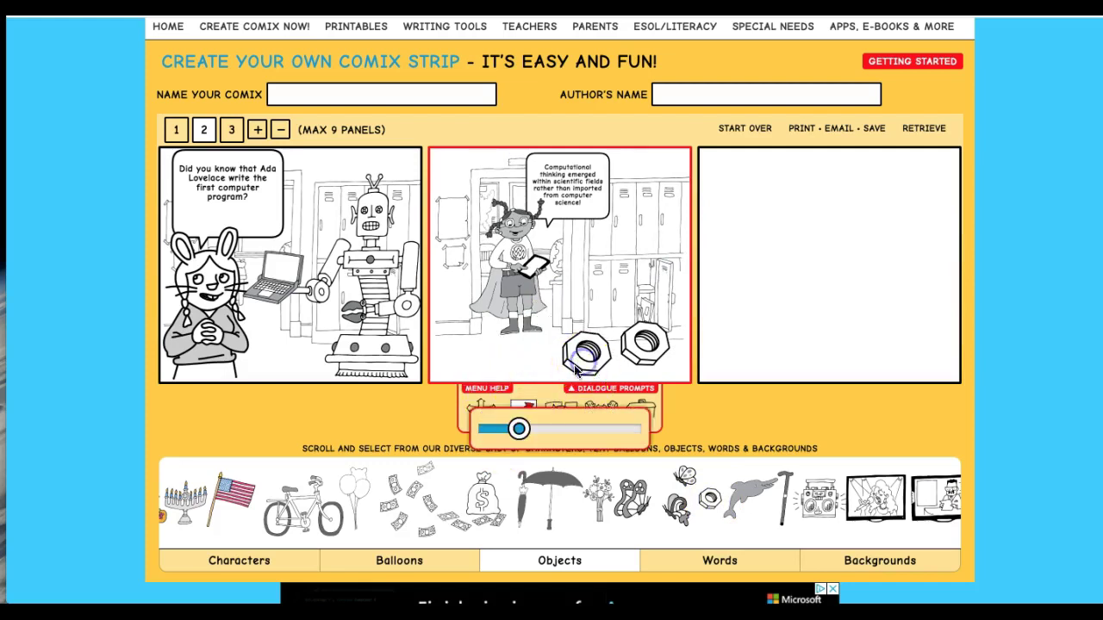
drag(519, 428, 490, 428)
click(648, 343)
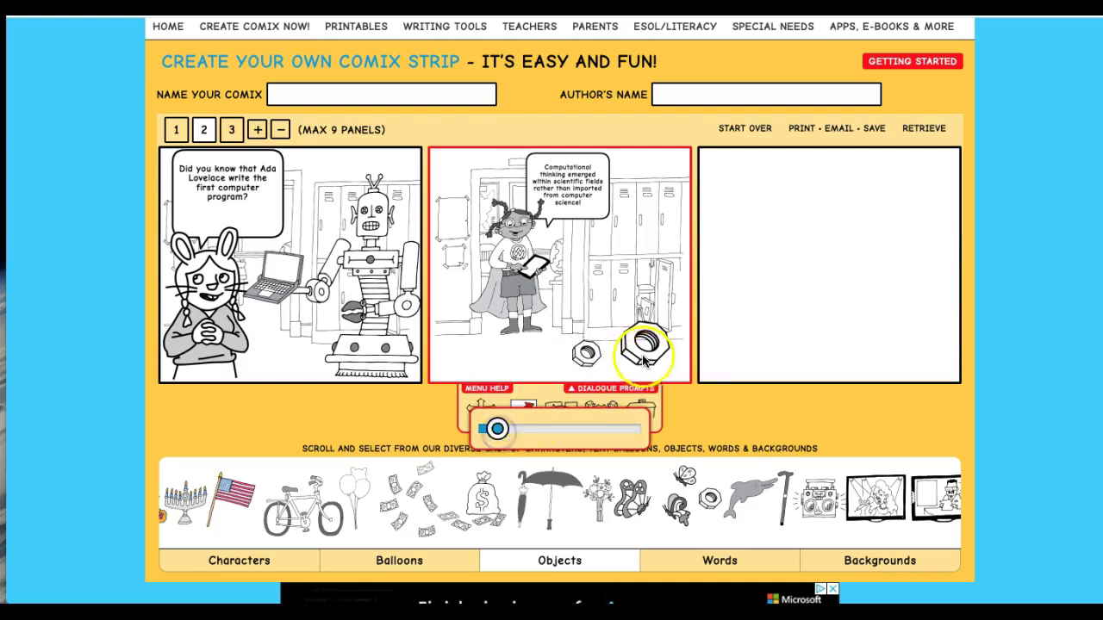
drag(523, 431, 499, 433)
click(644, 347)
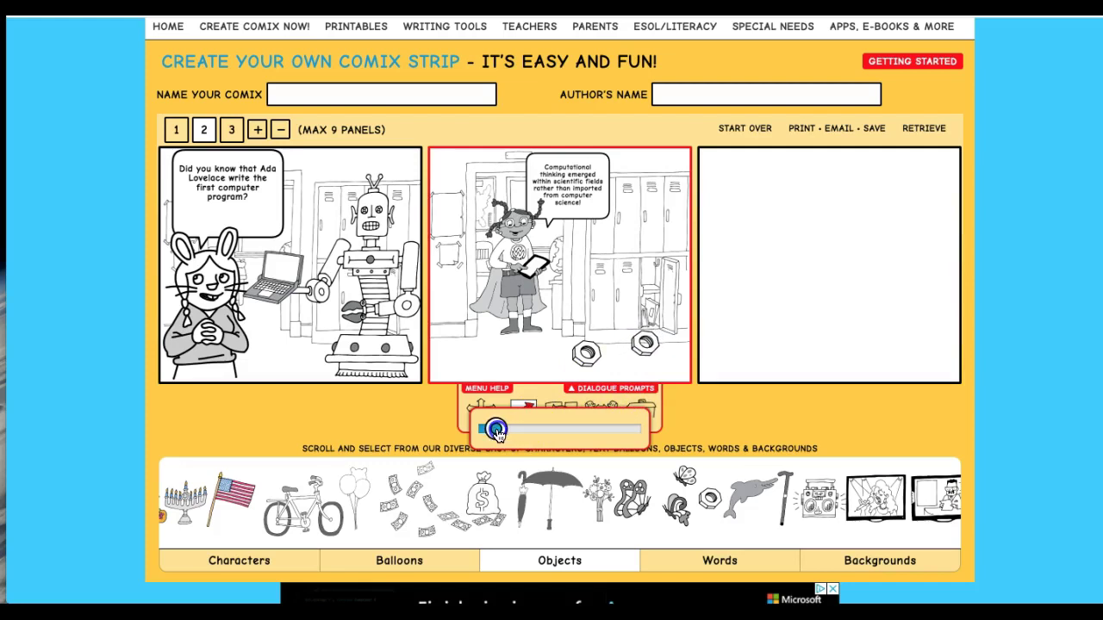
Add the school hallway background with lockers to the third panel
click(768, 317)
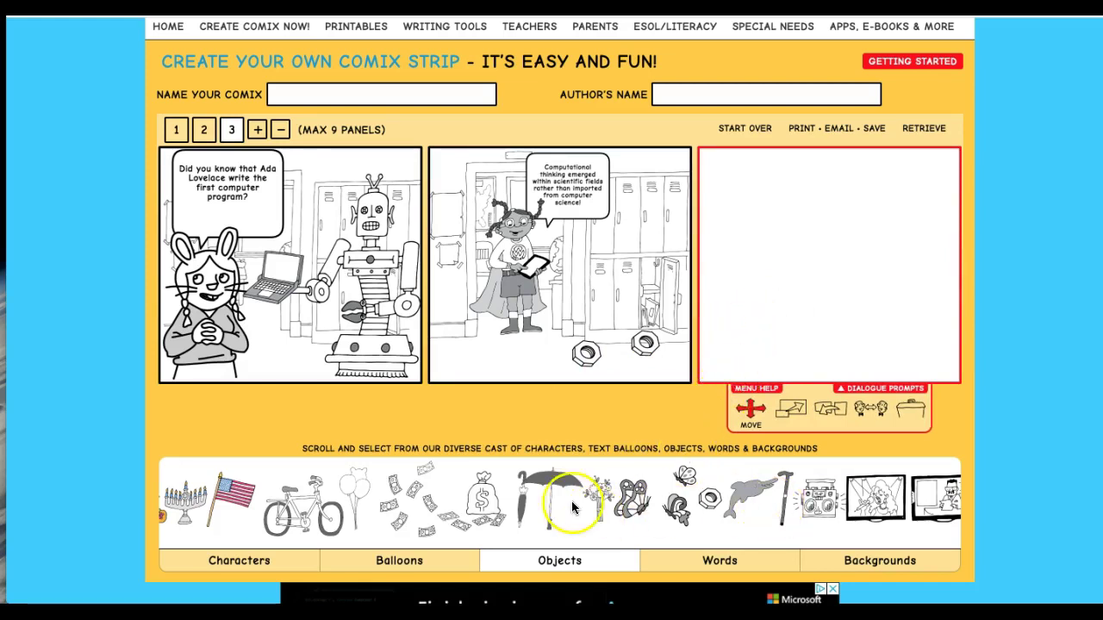
click(871, 562)
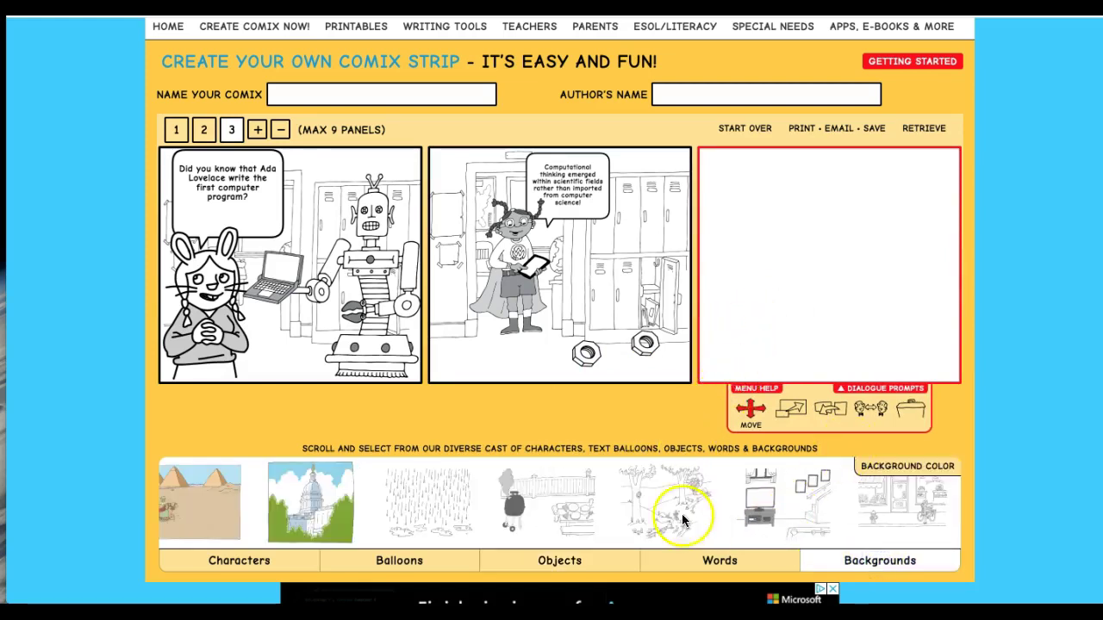
scroll(849, 512, right, 1)
scroll(849, 512, right, 8)
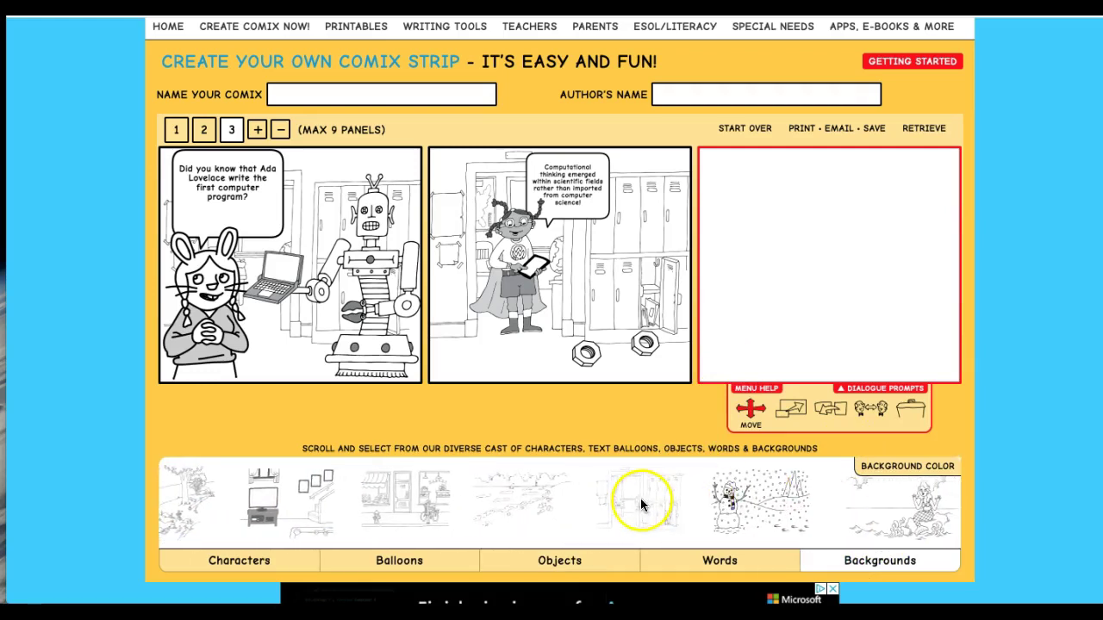
drag(641, 506, 763, 333)
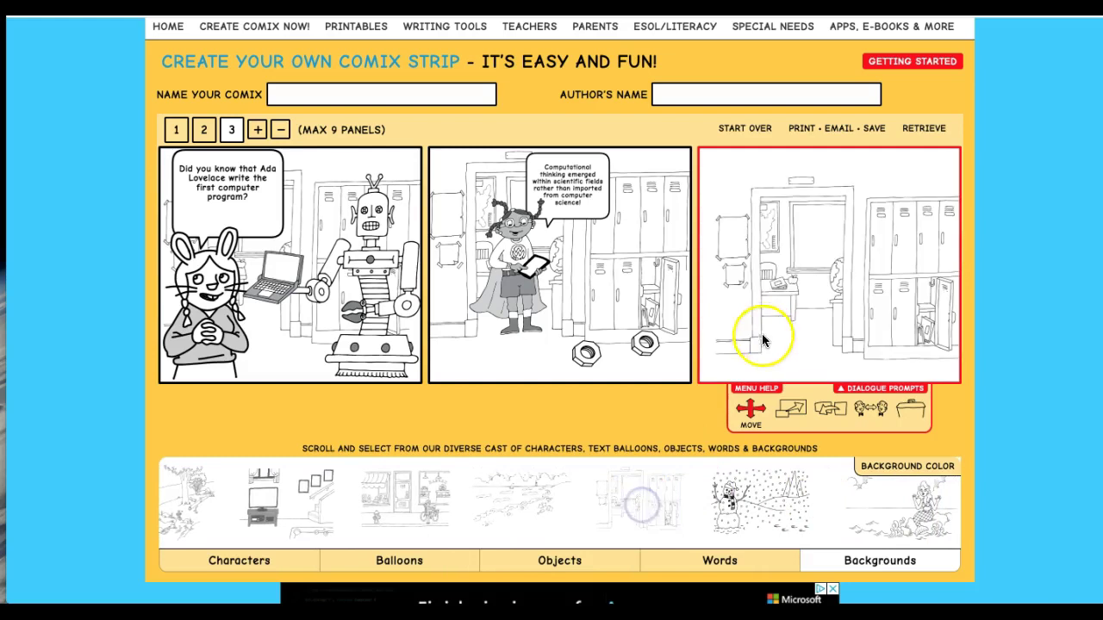
Shift the third panel's hallway background up and left, and add a robot holding a teacup in front of the lockers
drag(794, 287, 781, 268)
click(538, 564)
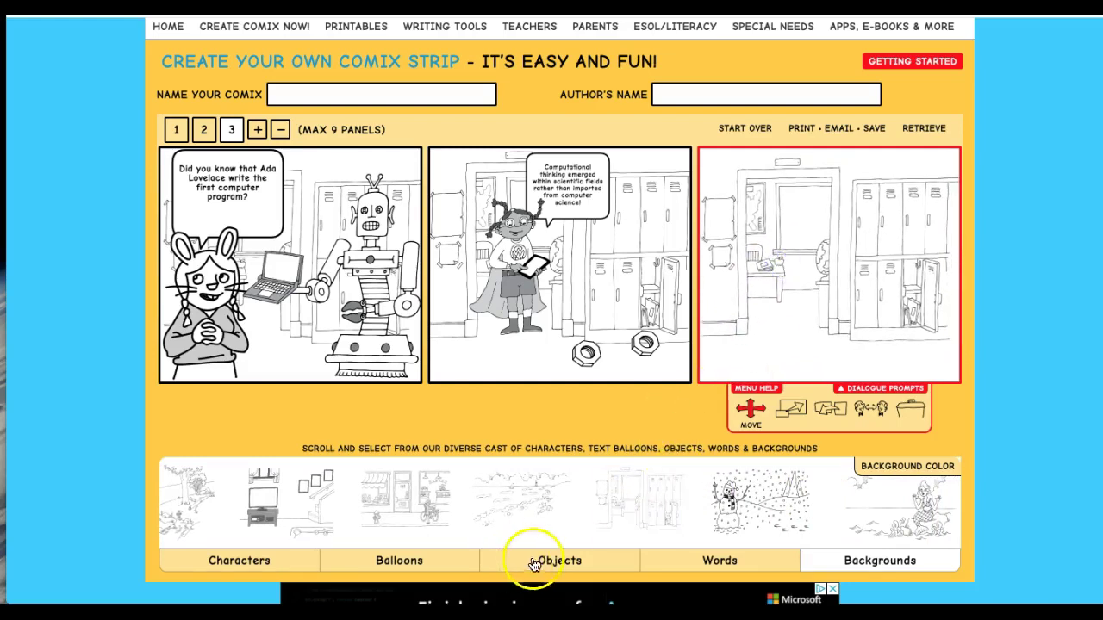
scroll(619, 508, right, 7)
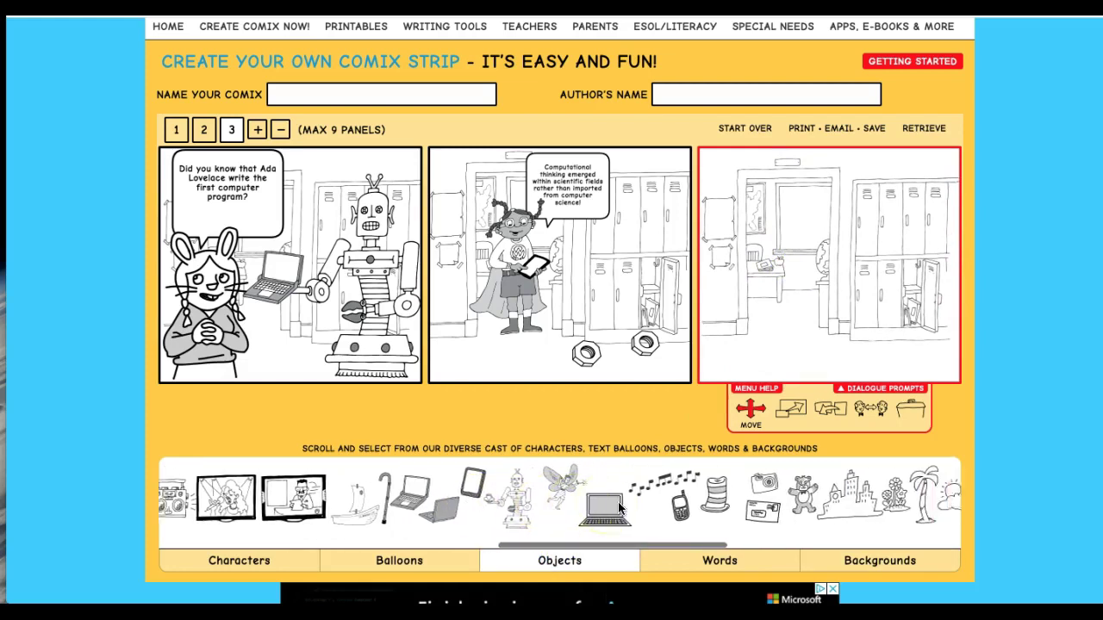
scroll(618, 508, right, 5)
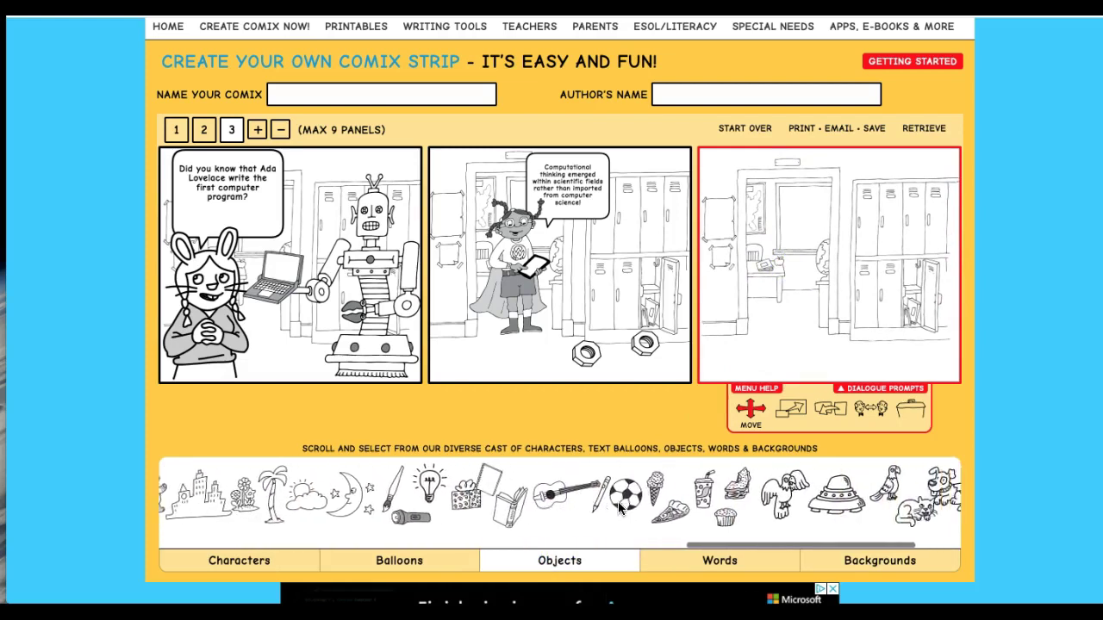
scroll(618, 508, left, 7)
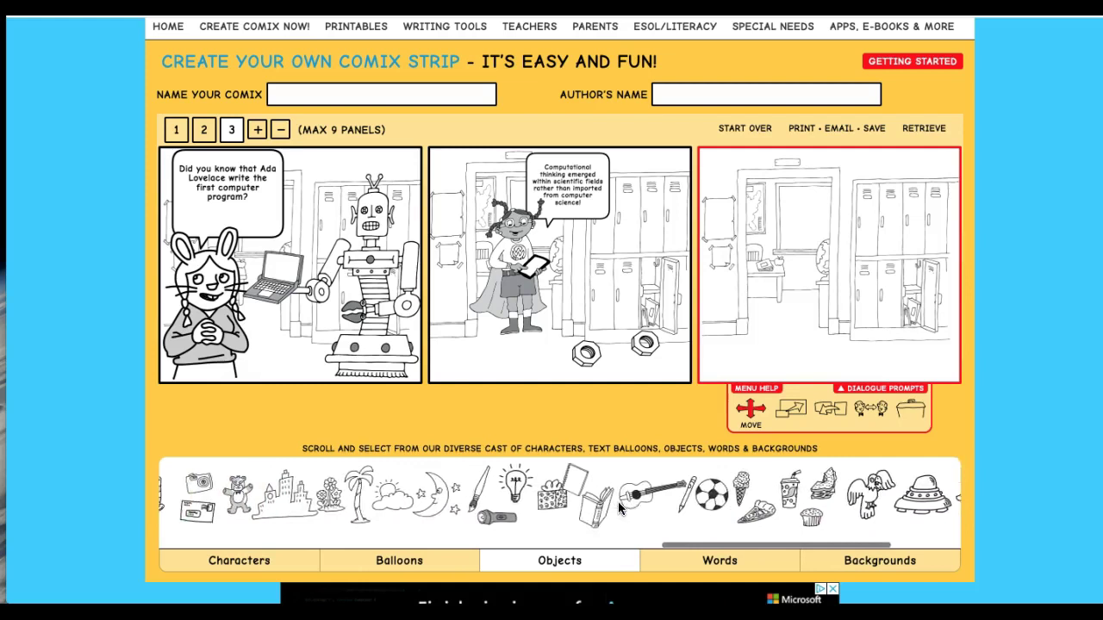
scroll(618, 508, left, 2)
click(358, 498)
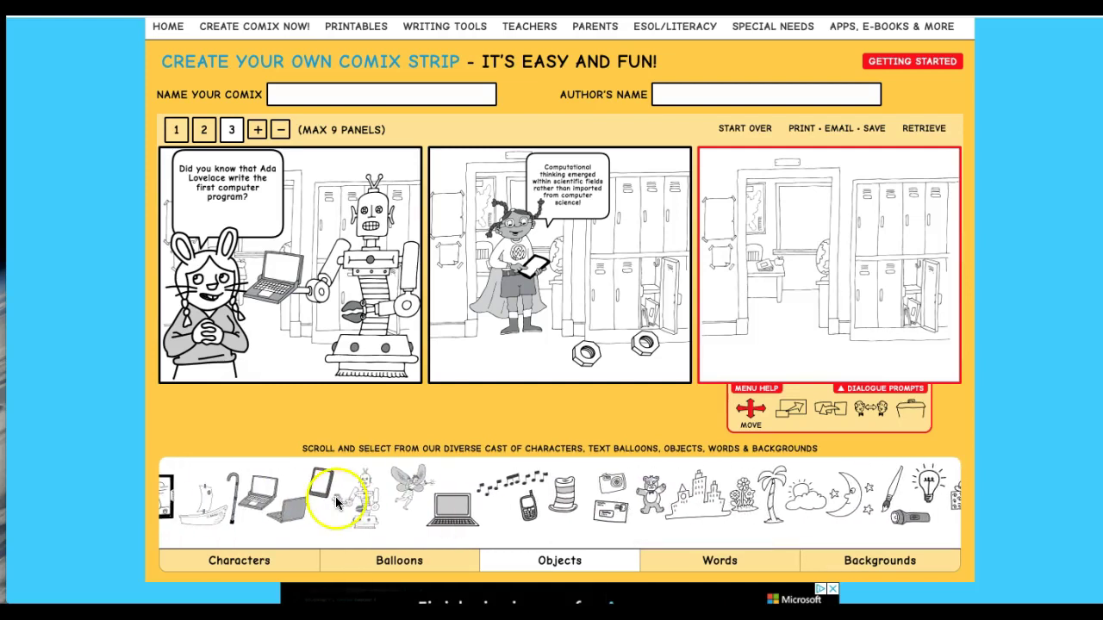
drag(843, 285, 894, 276)
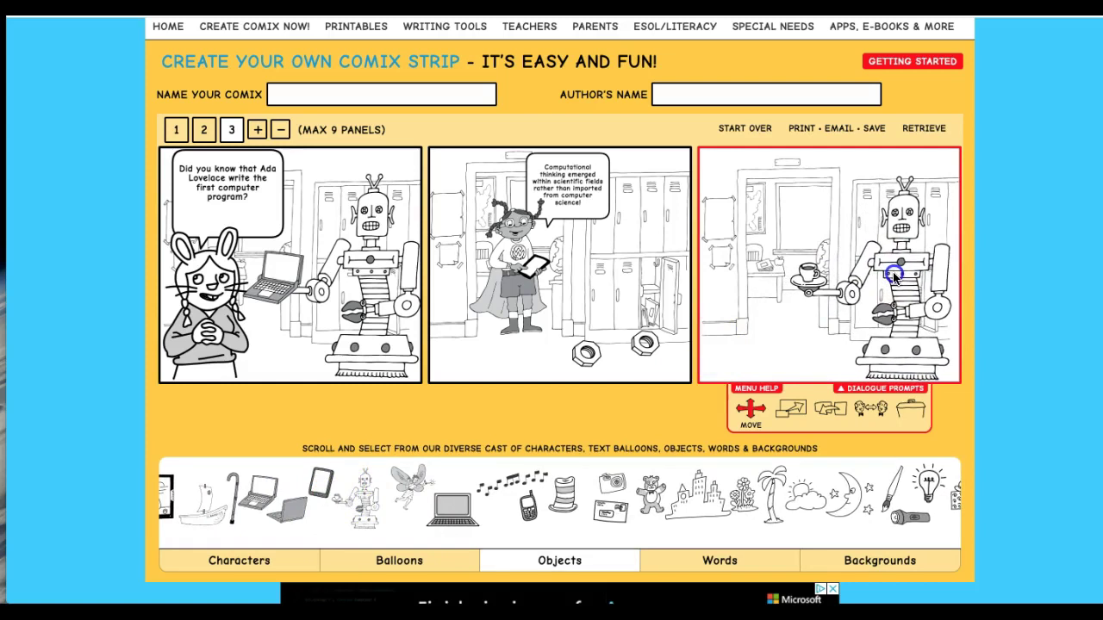
Add a second robot to the third panel, flip it to face the first one, and place it opposite with the teacups close together
click(364, 515)
drag(865, 290, 770, 258)
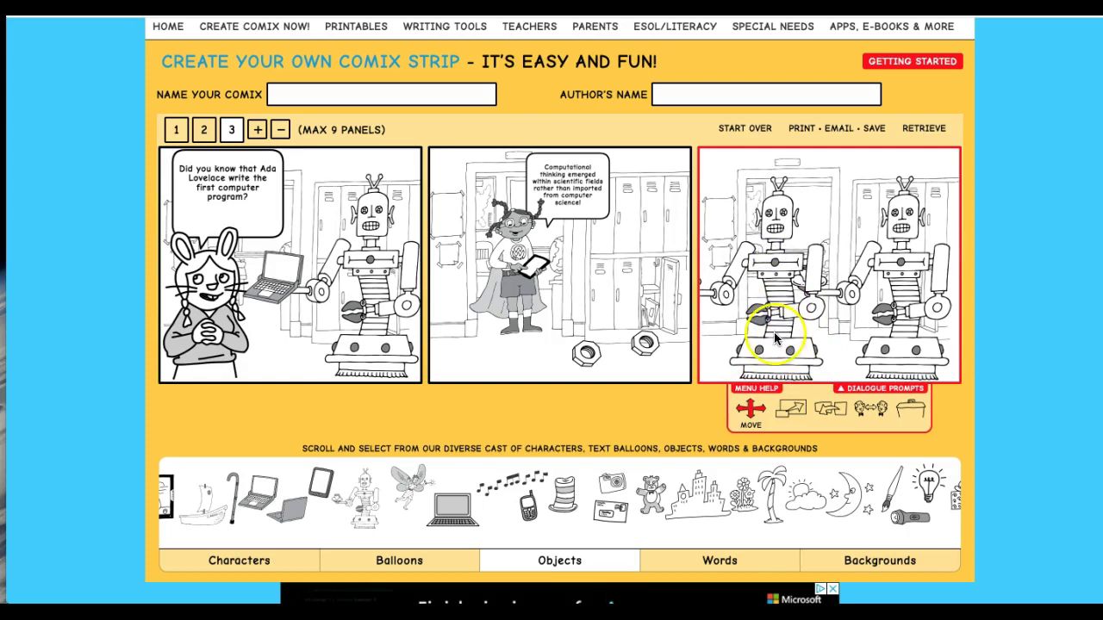
click(830, 411)
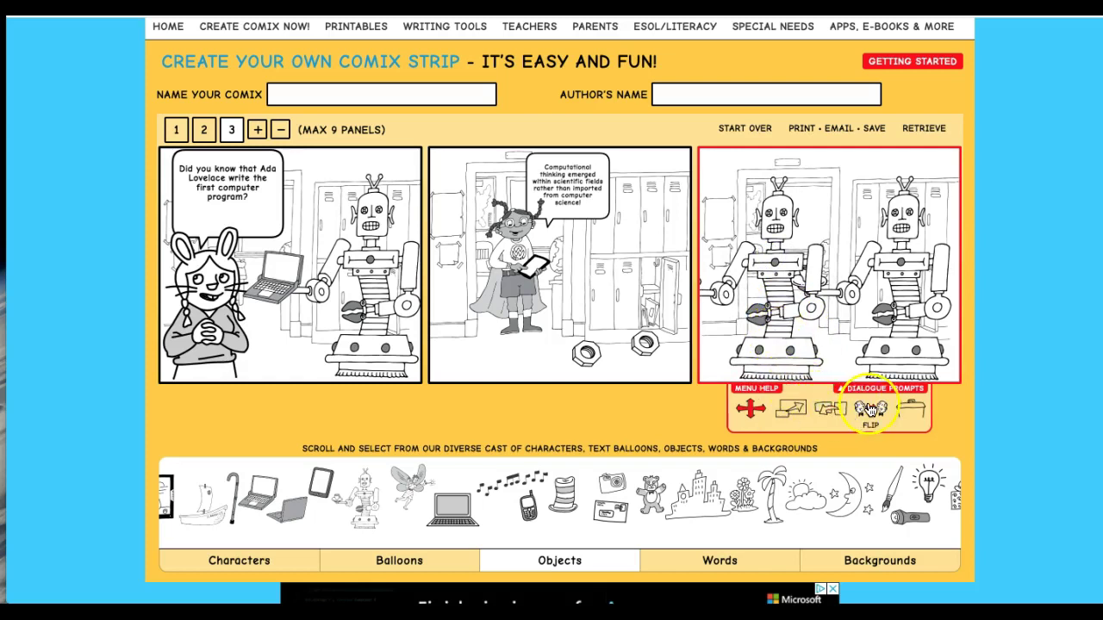
drag(788, 319, 719, 270)
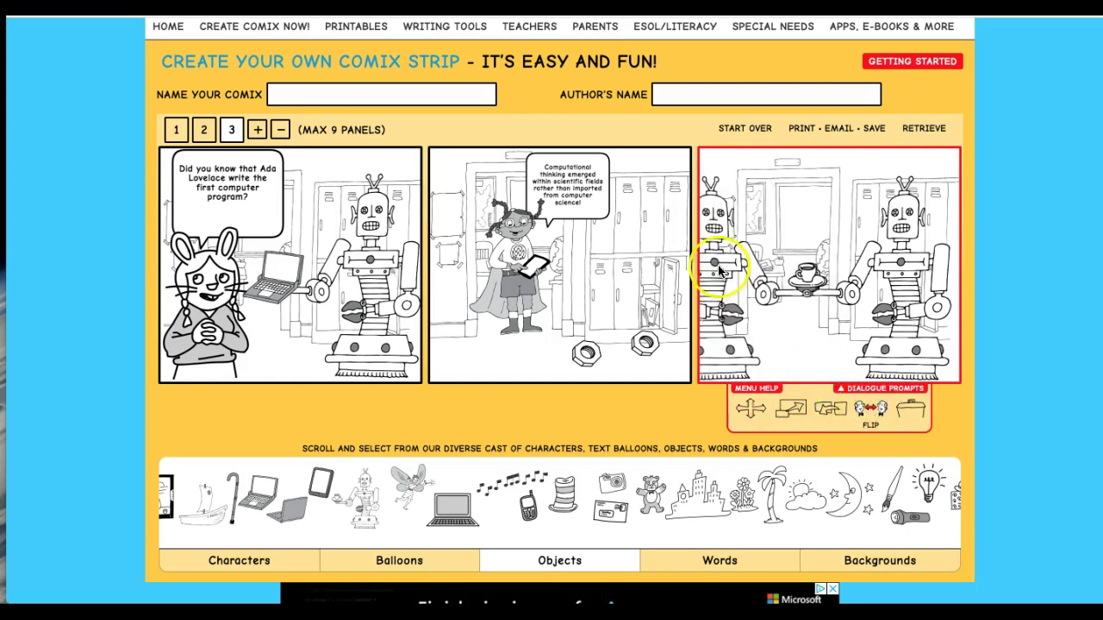
click(780, 324)
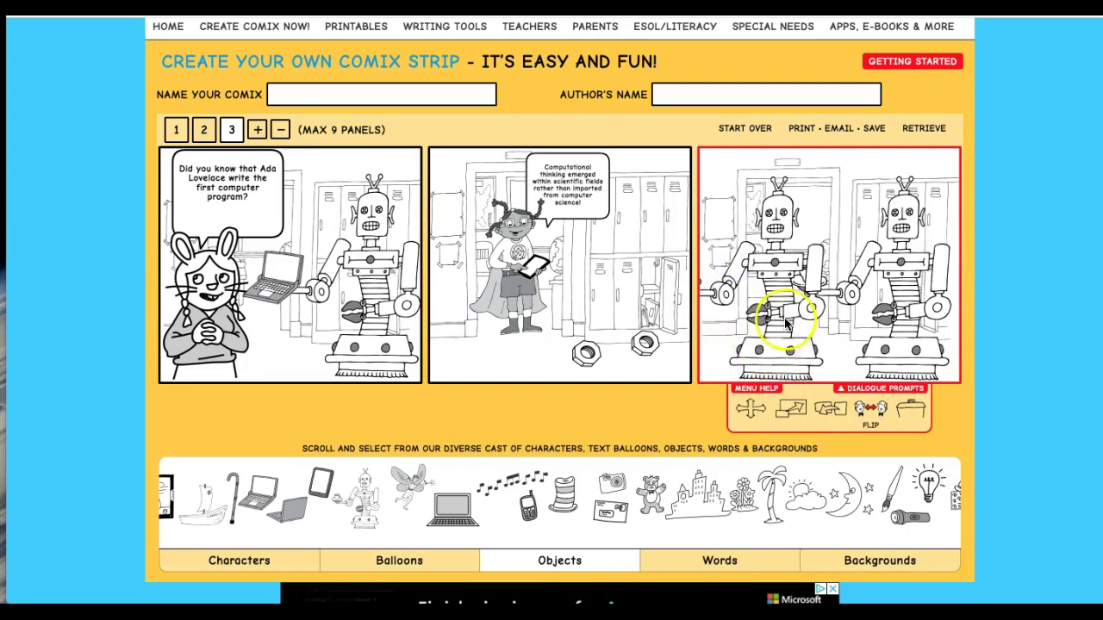
click(751, 410)
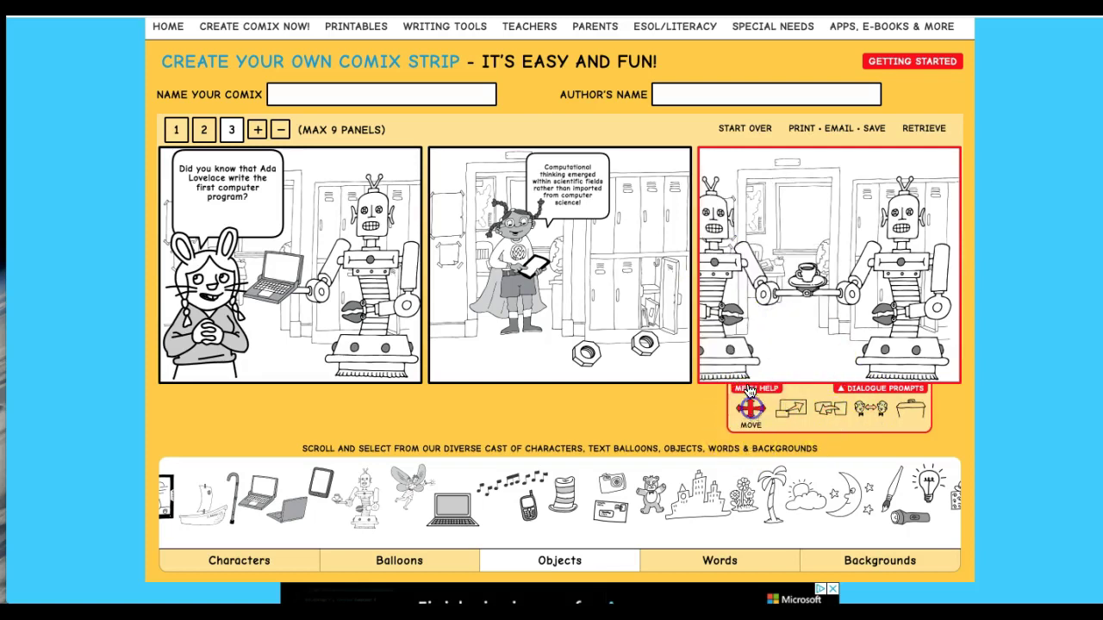
drag(724, 307, 751, 313)
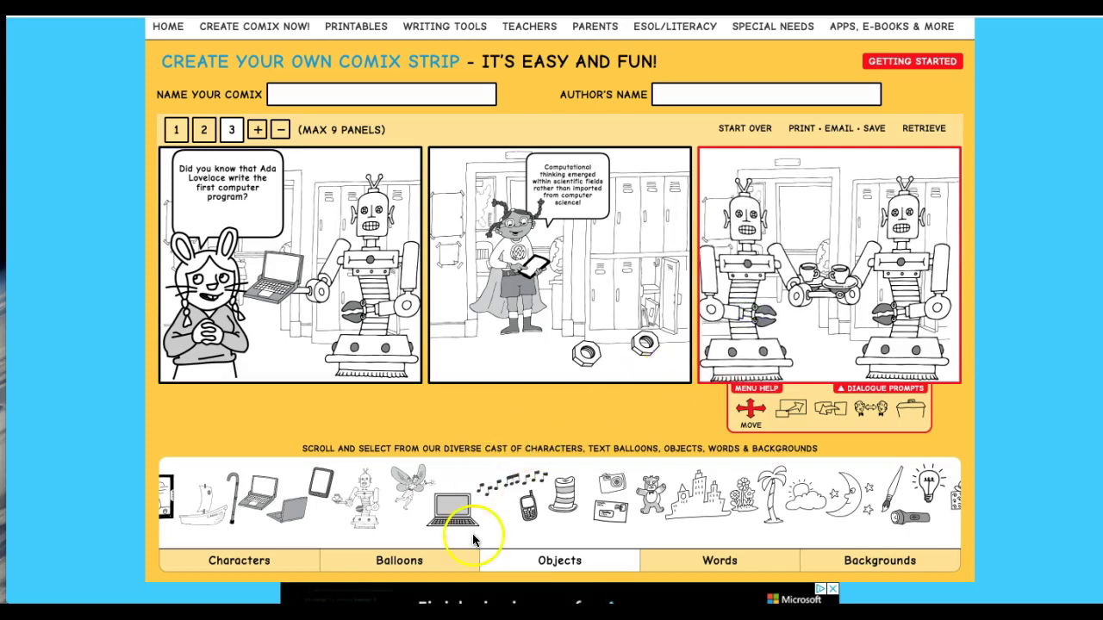
Add a large thought balloon with a right-side tail to the third panel, placed in the upper middle between the two robots
click(381, 560)
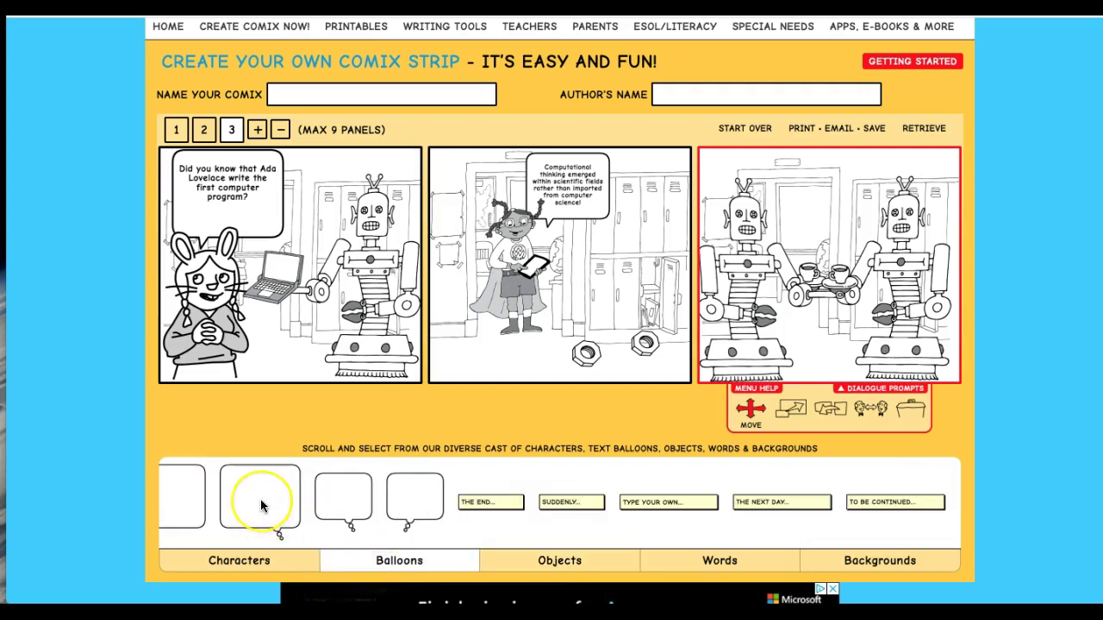
scroll(263, 506, left, 5)
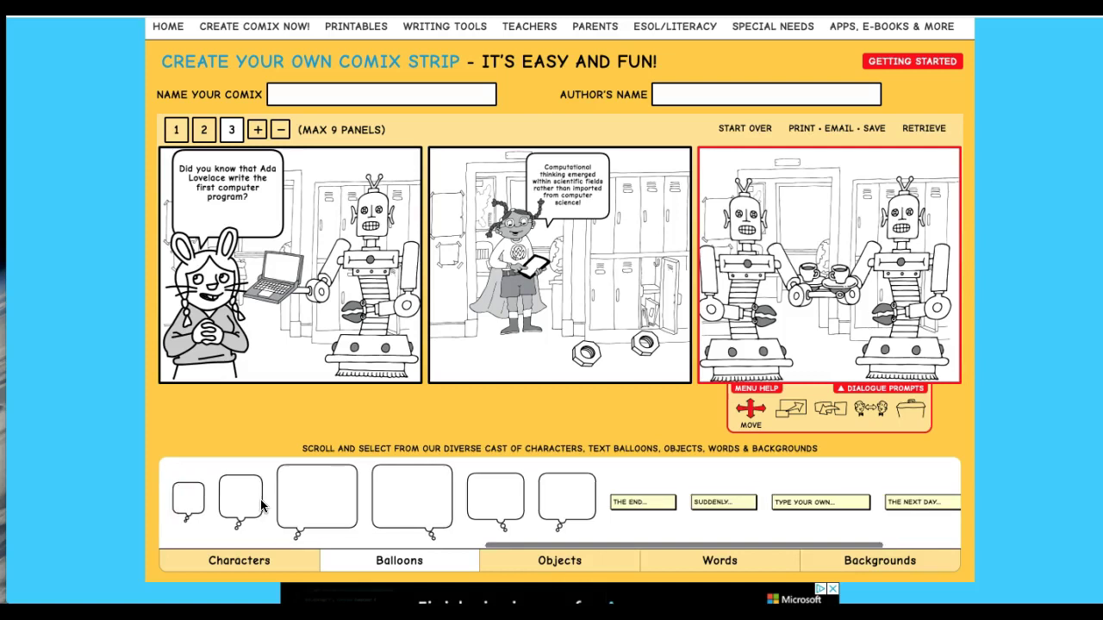
scroll(267, 504, right, 2)
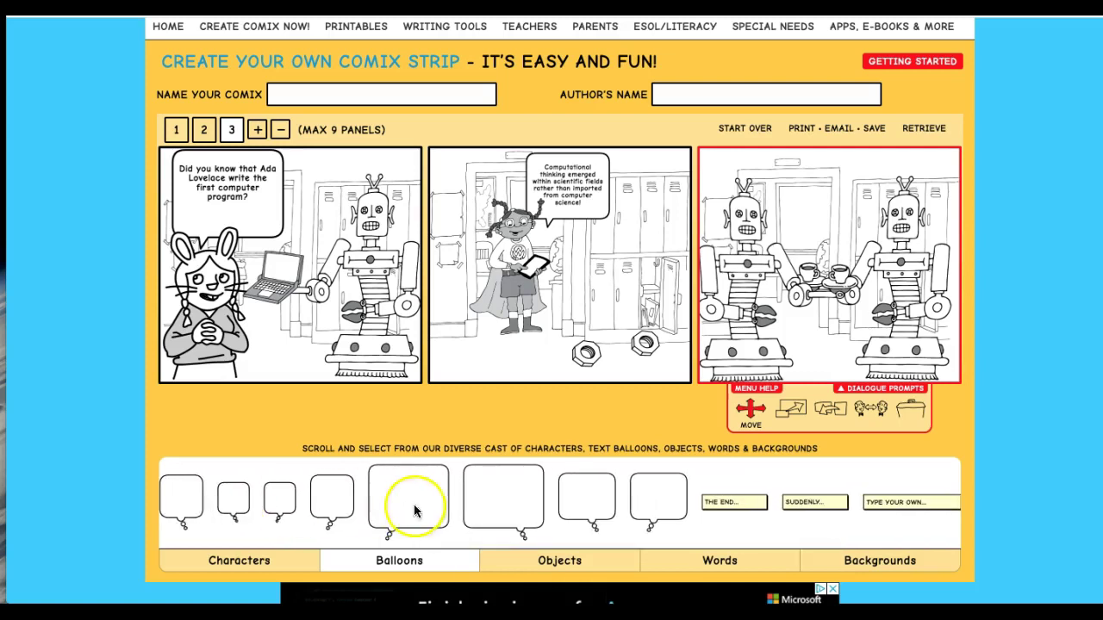
click(518, 503)
drag(804, 293, 797, 204)
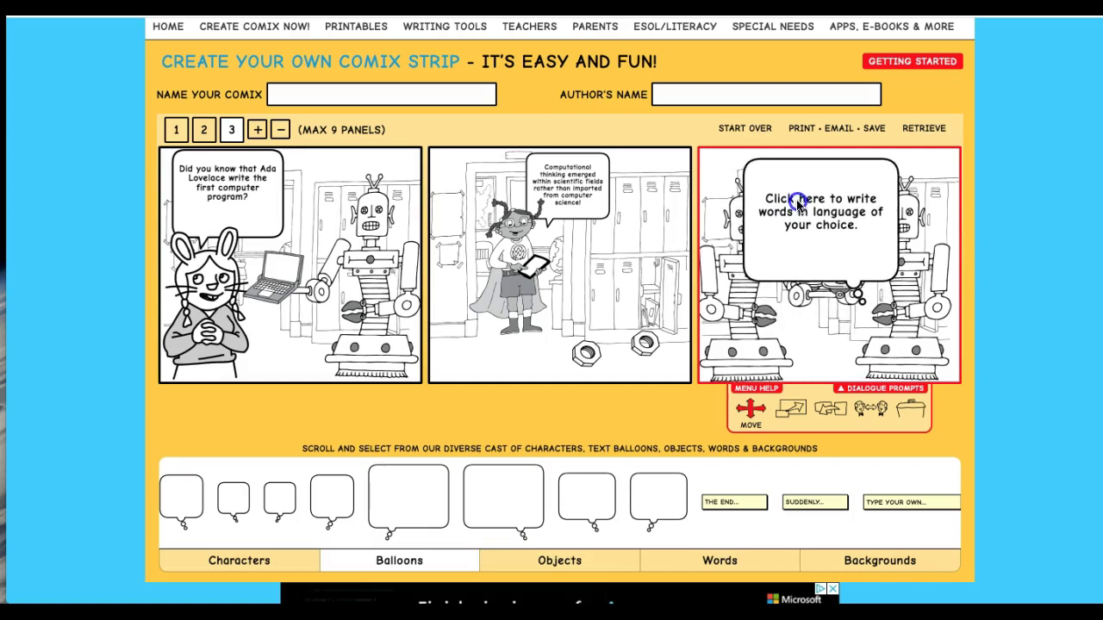
Write in the balloon: "Many modern advances in artificial intelligence and data analytics have been achieved by circuits. Did I just drop some in the hallway?"
click(848, 227)
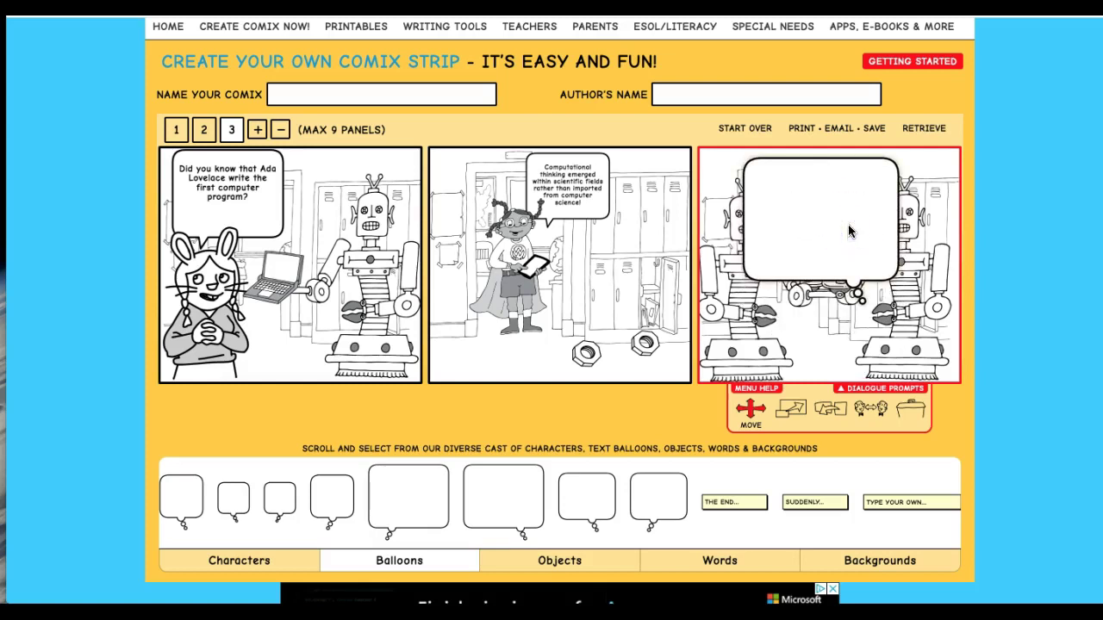
text(Many modern advances in arti)
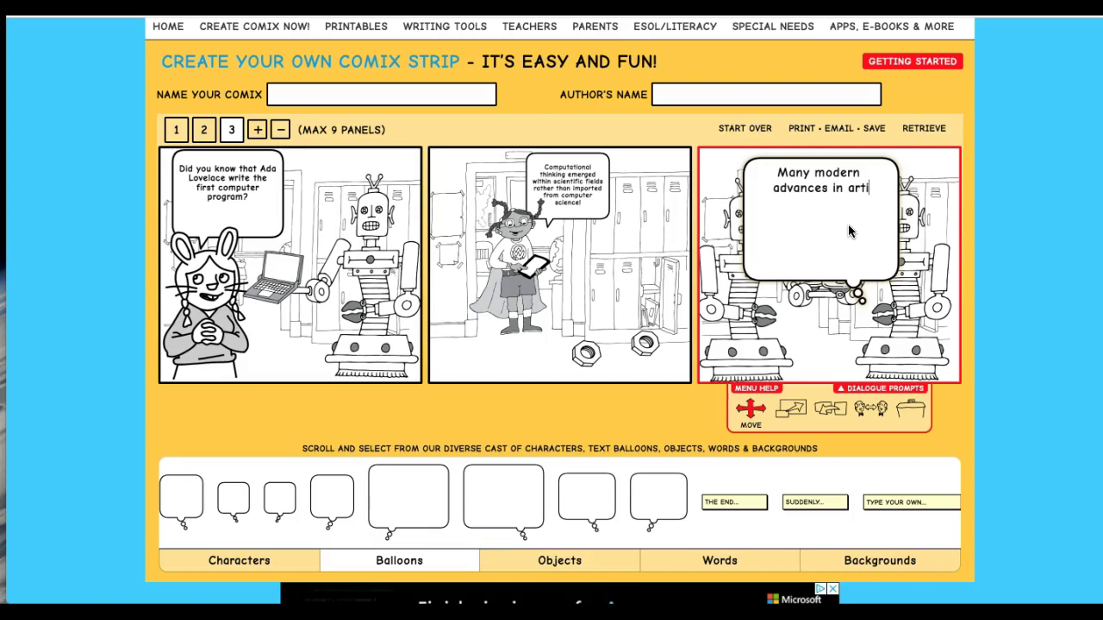
text(ficial )
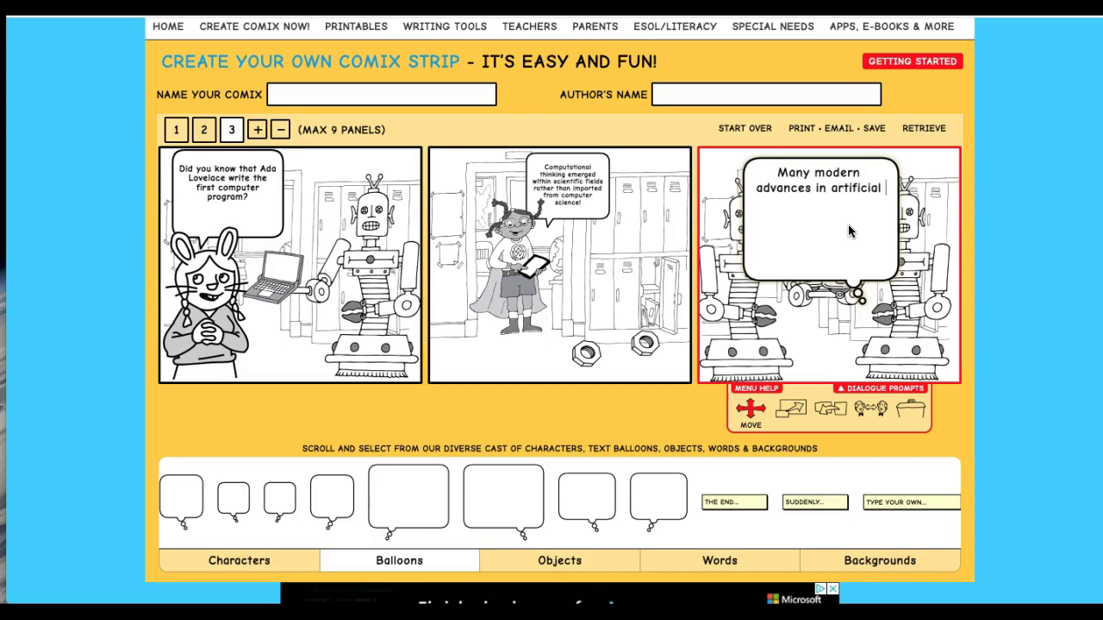
text(intelligence and da)
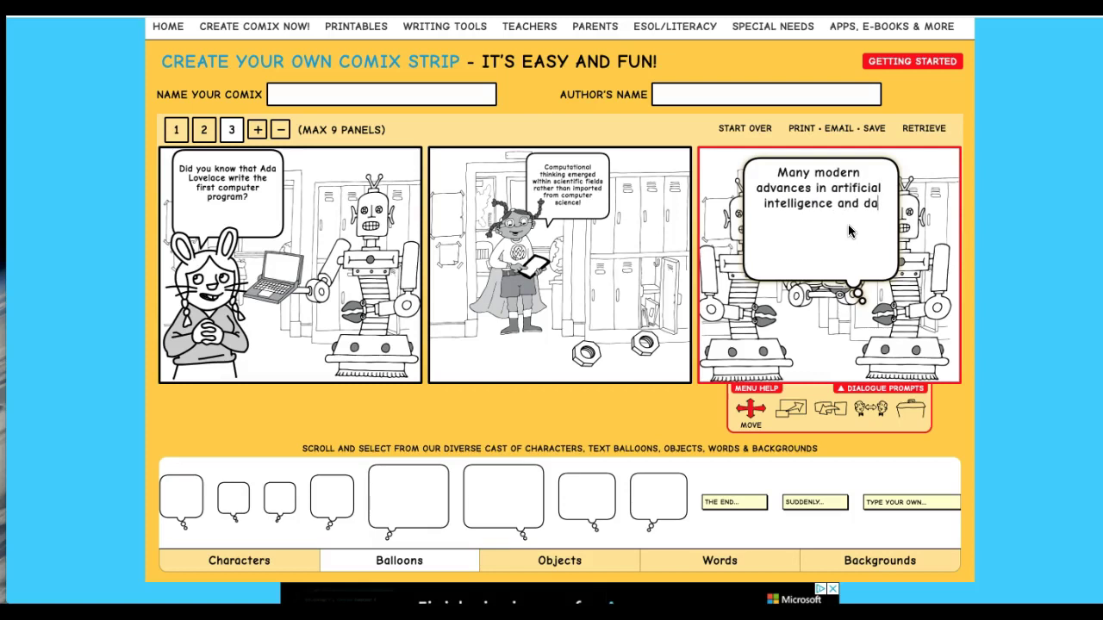
text(ta )
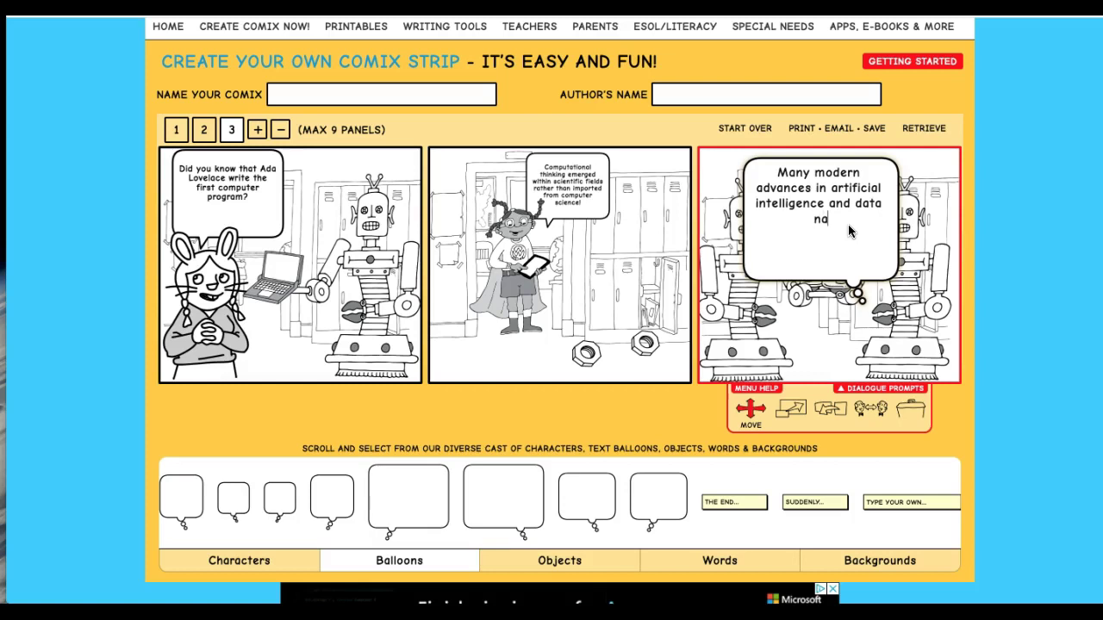
text(analytics)
text( hav)
text(n )
text(achiev)
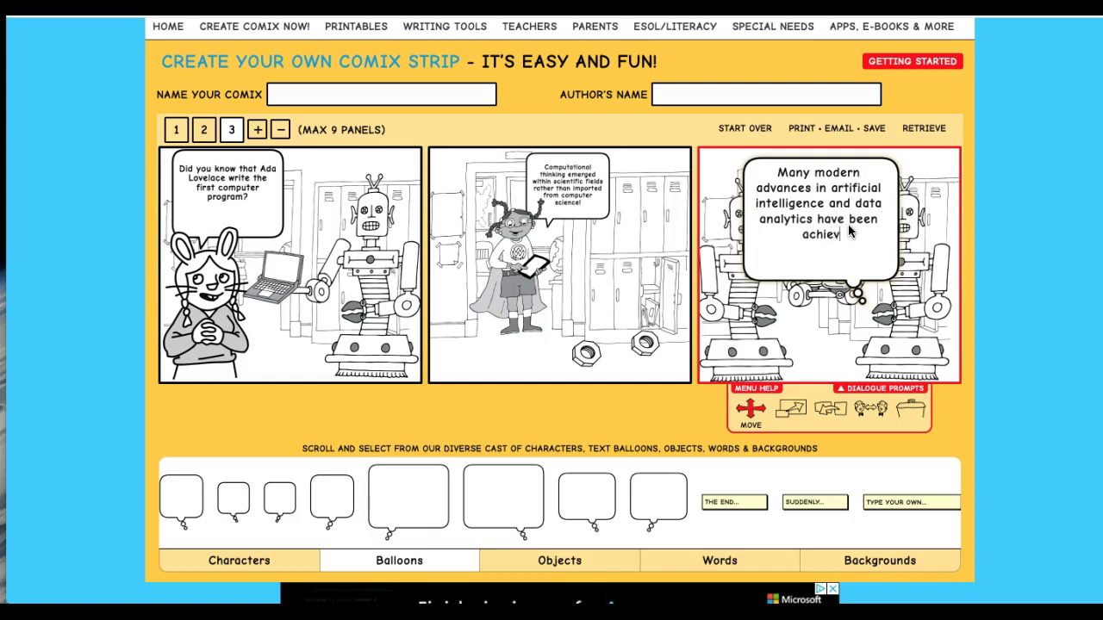
text(ed by circuits)
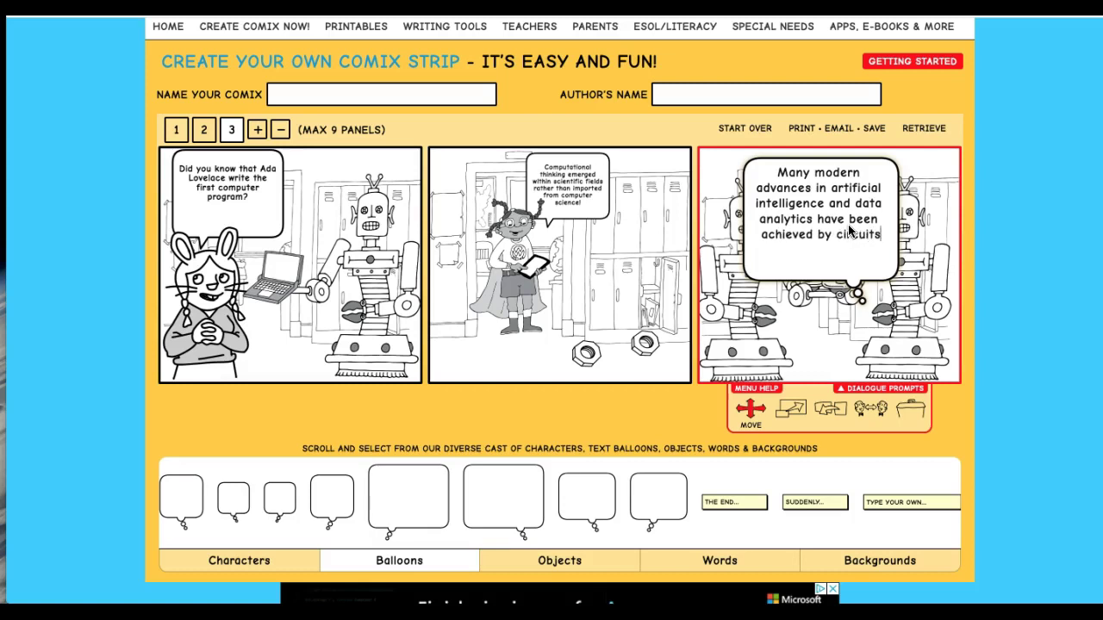
text(. Di)
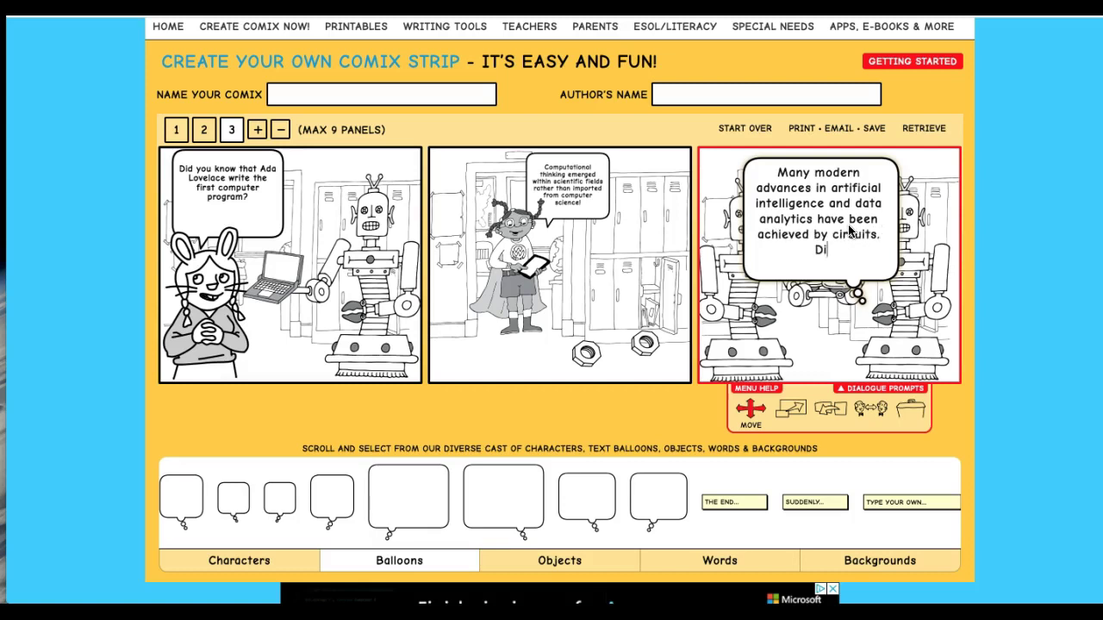
text(d I just drop some)
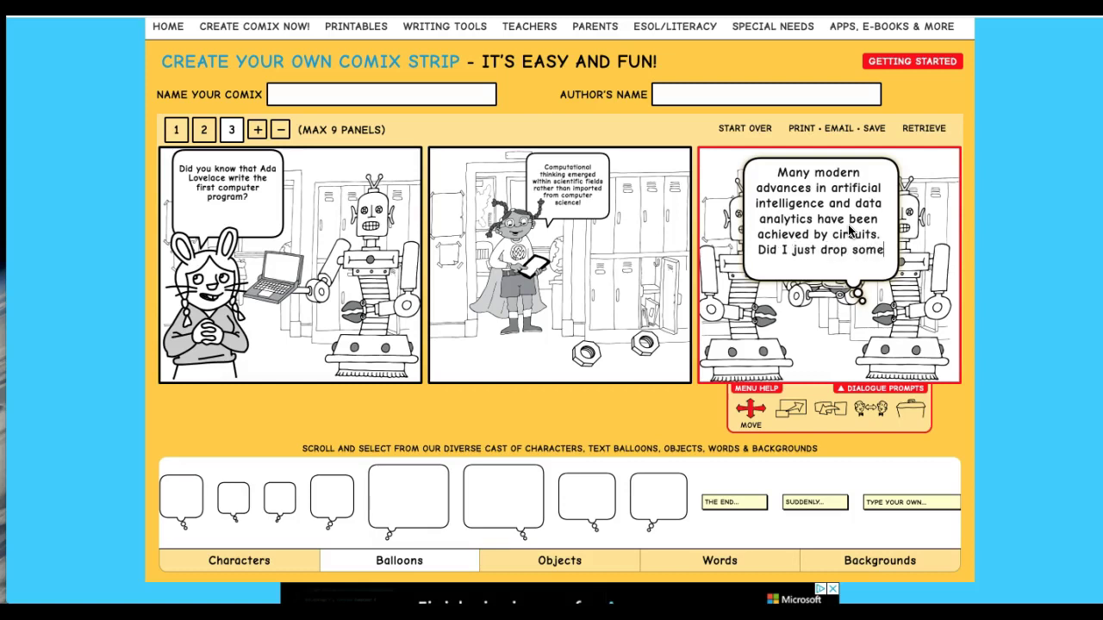
text( in)
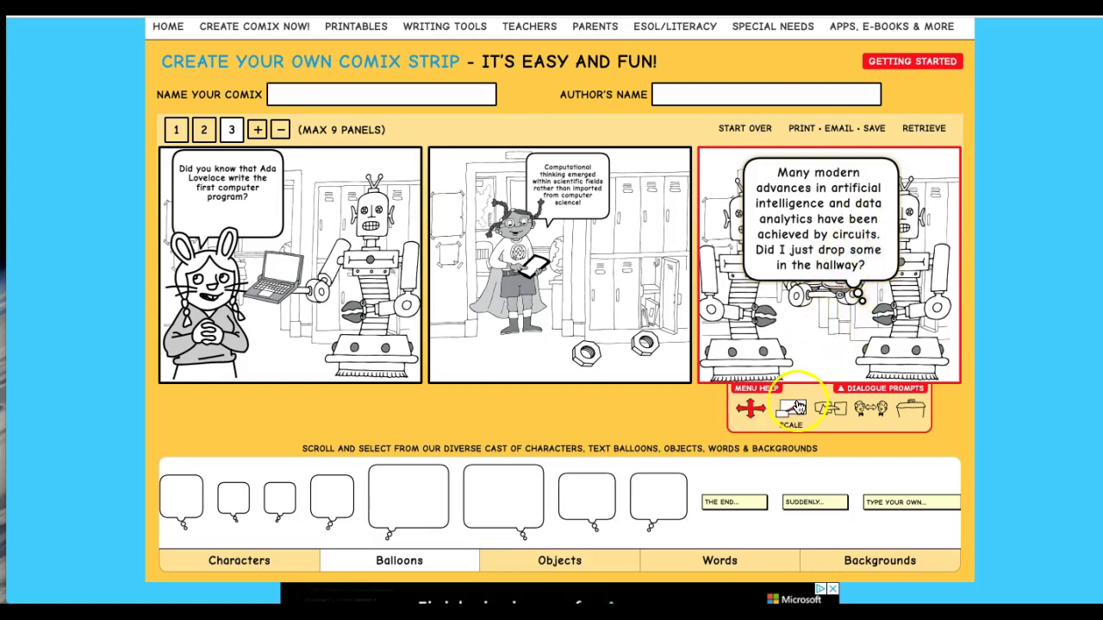
Scale the third panel's balloon down to roughly 60% and move it between the robots' heads, with its tail near the right-hand robot
click(763, 264)
click(790, 409)
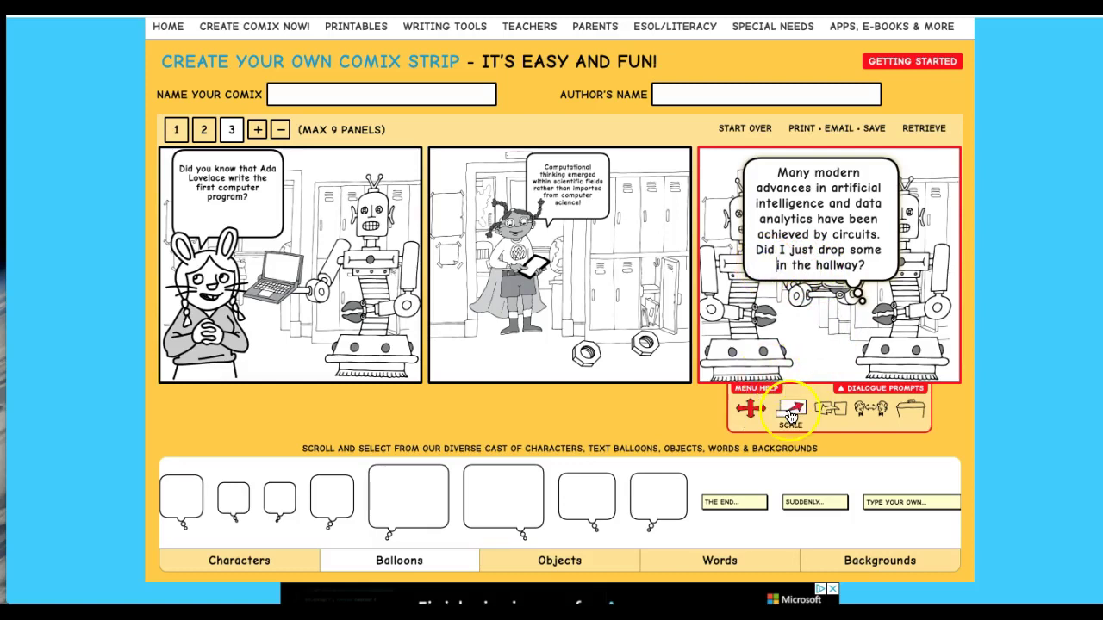
click(770, 272)
drag(825, 428, 770, 440)
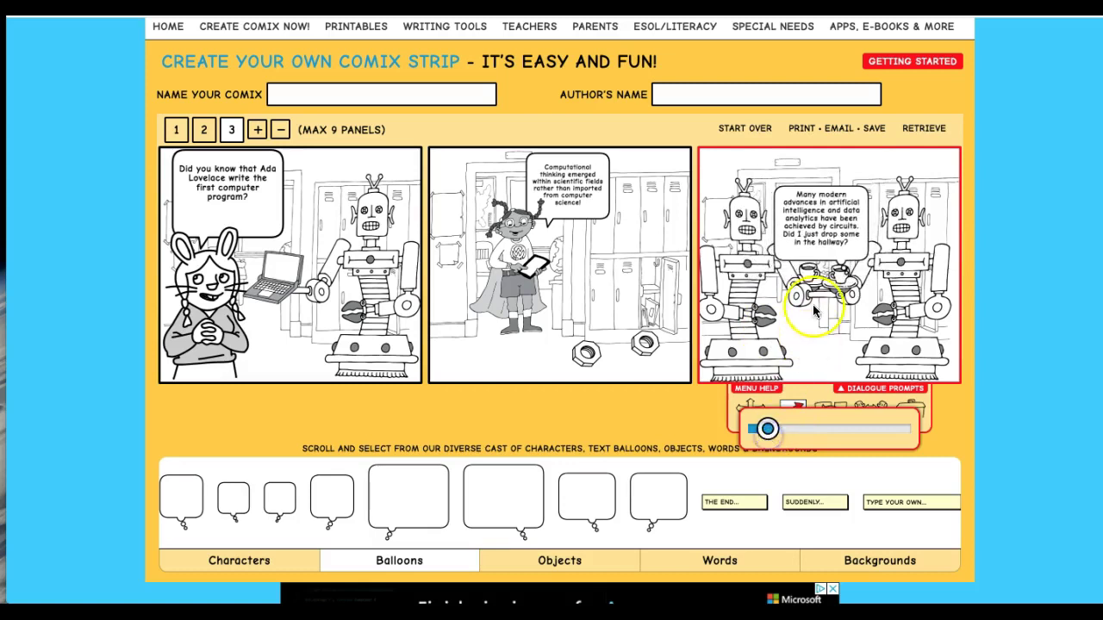
click(700, 417)
click(749, 412)
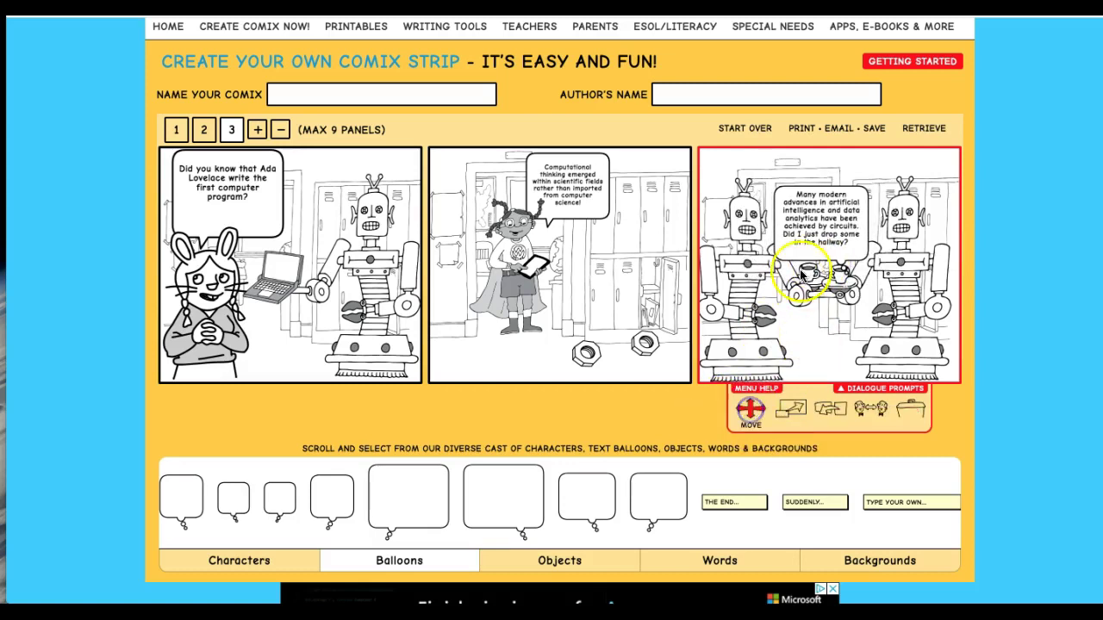
drag(814, 225, 825, 204)
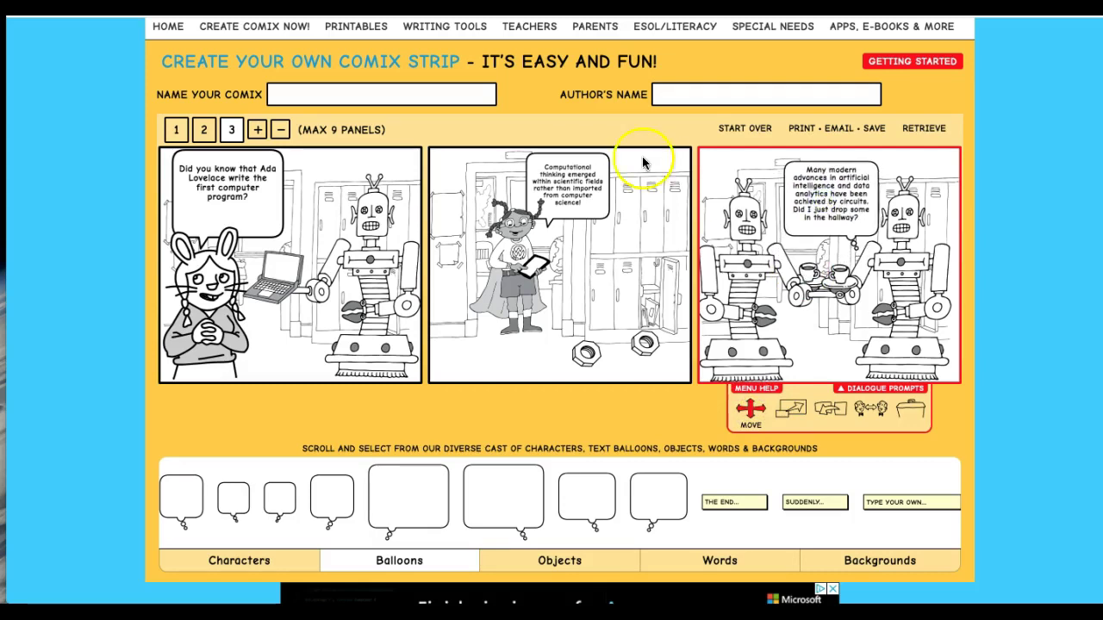
Name the comic "Robot Humor" and fill in the author's name
click(288, 96)
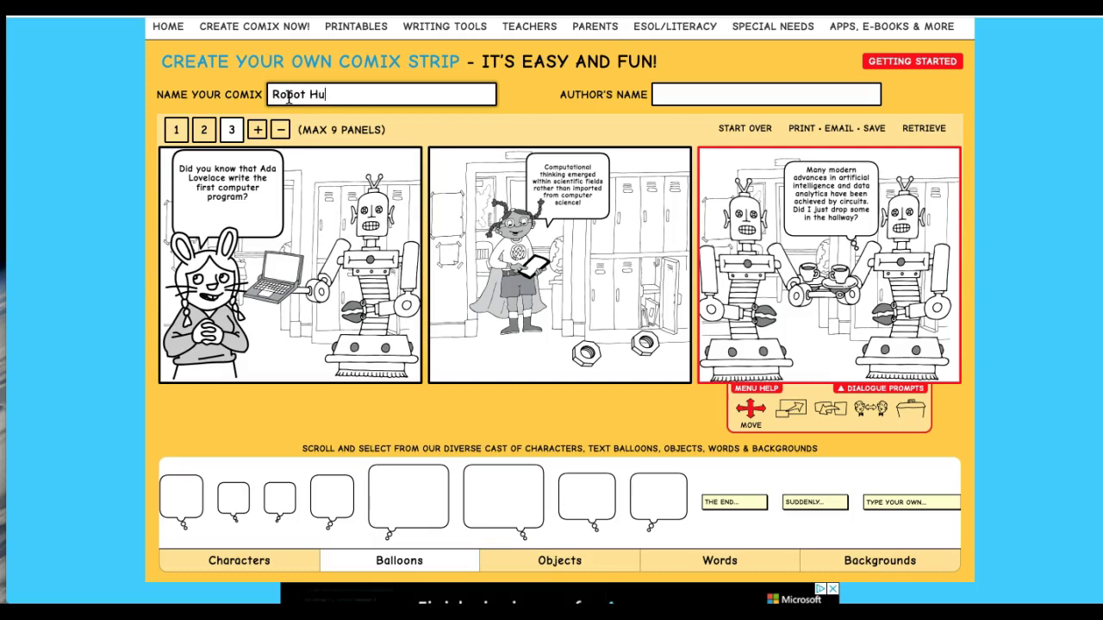
click(661, 92)
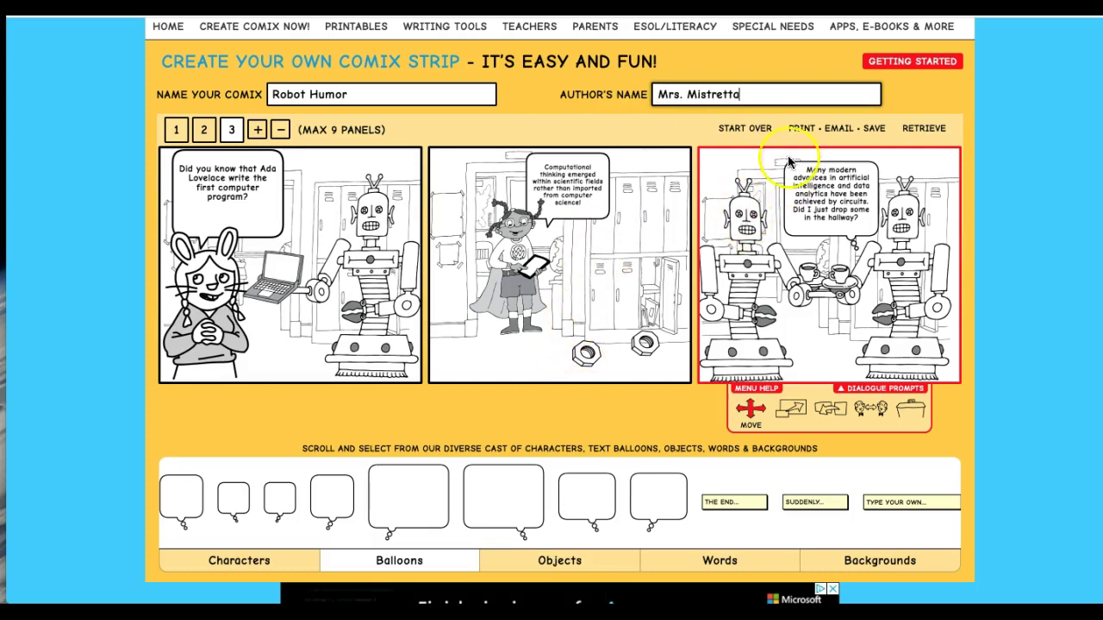
Proceed to the comic's print, email and save options and save the finished strip to disk as an image
click(843, 135)
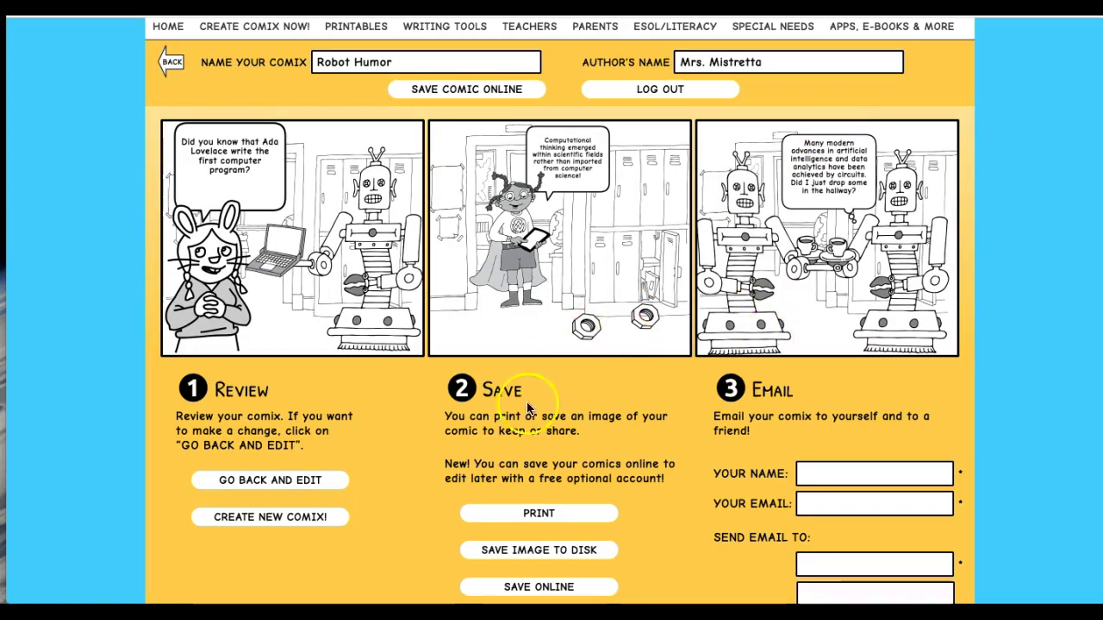
scroll(576, 518, down, 1)
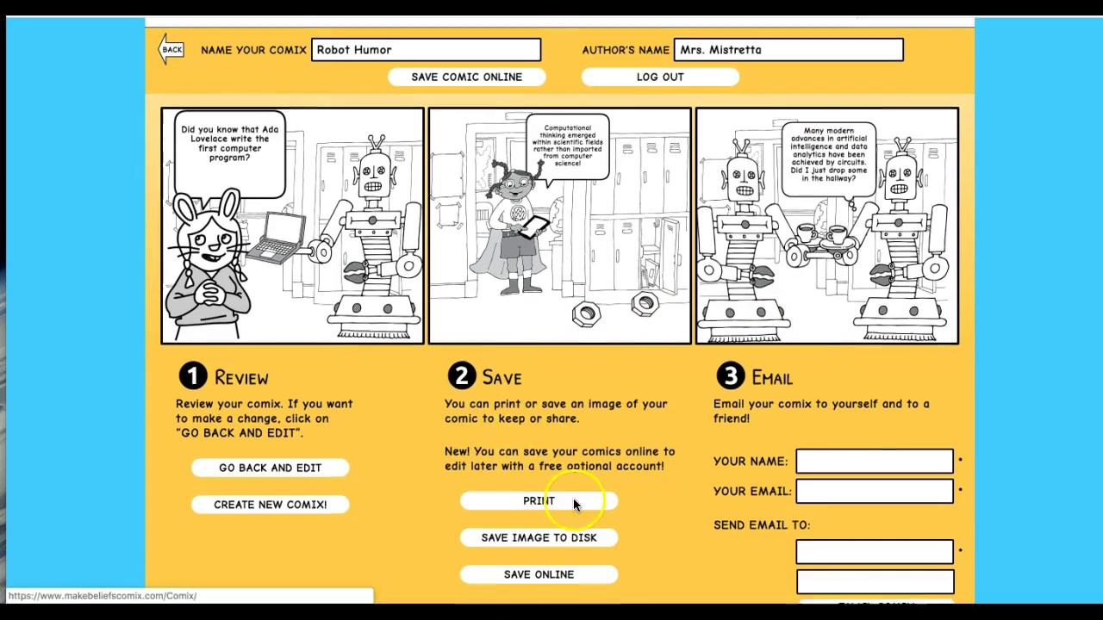
click(527, 519)
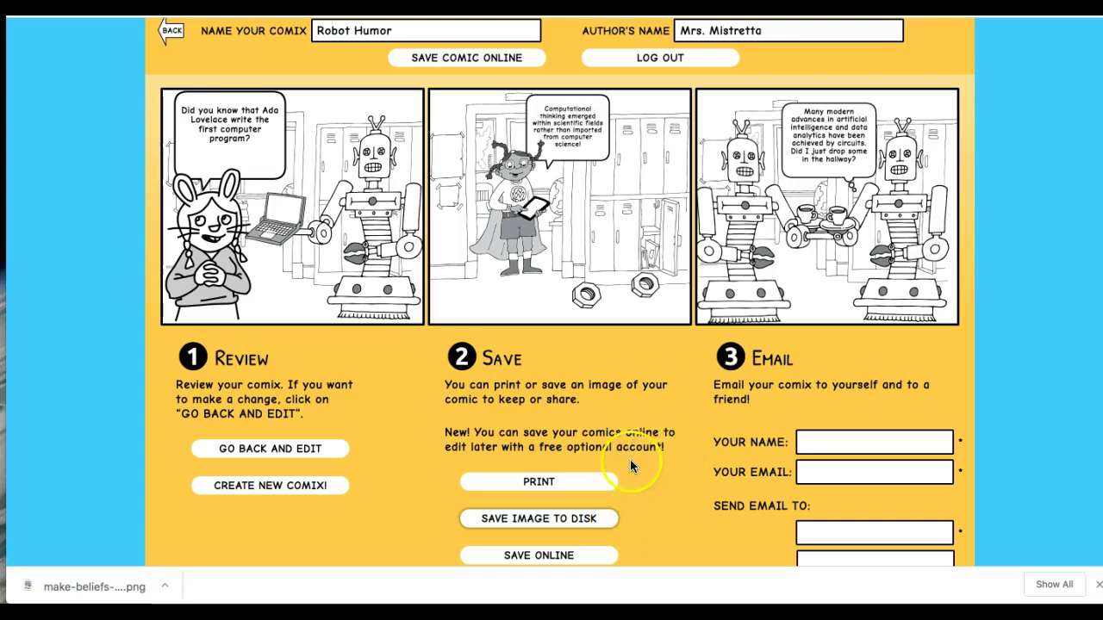
Save further copies of the finished strip to disk as images and save the comic online
click(530, 519)
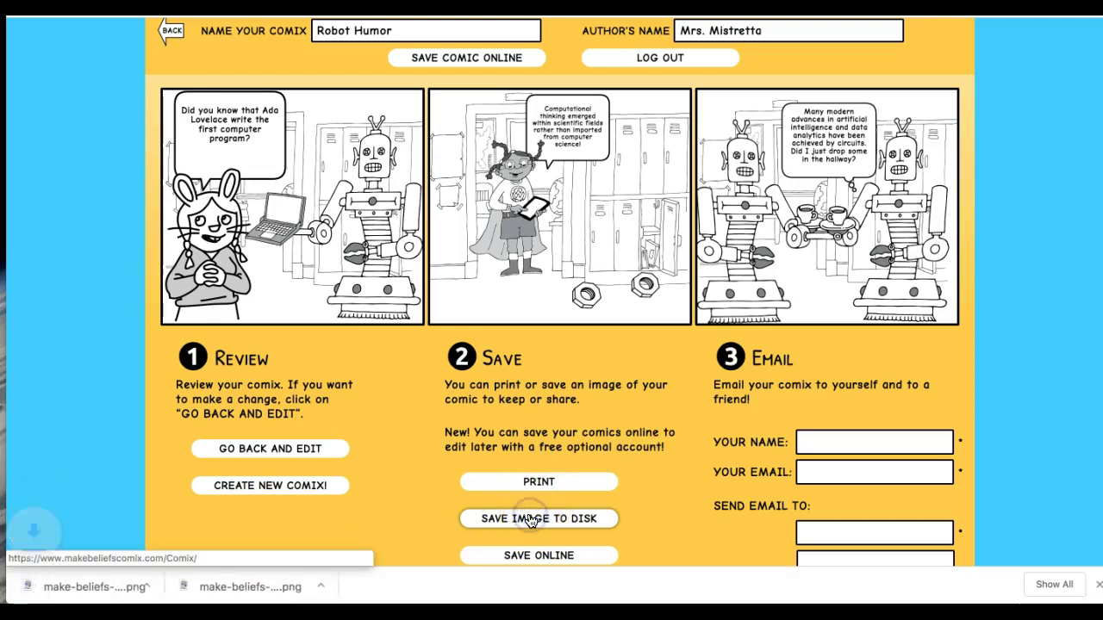
click(531, 521)
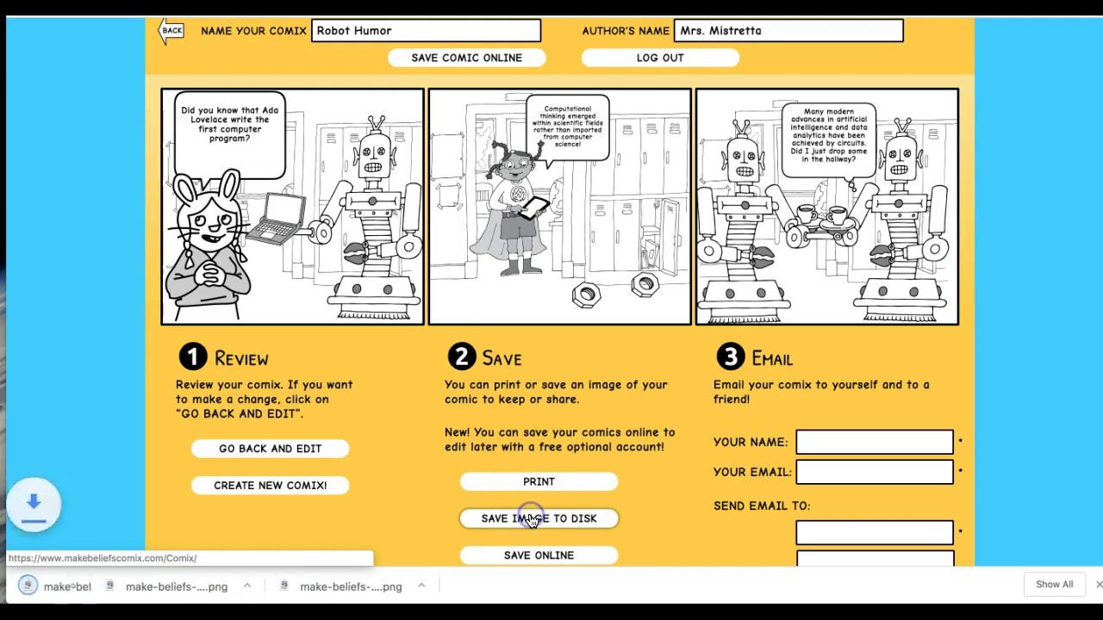
click(536, 483)
click(534, 555)
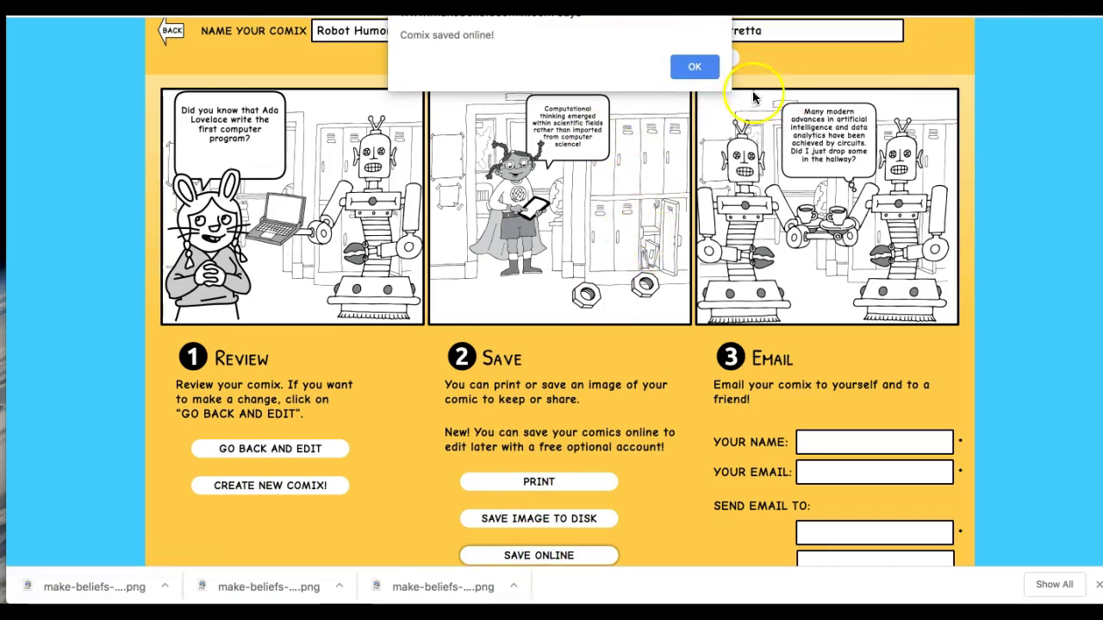
click(693, 69)
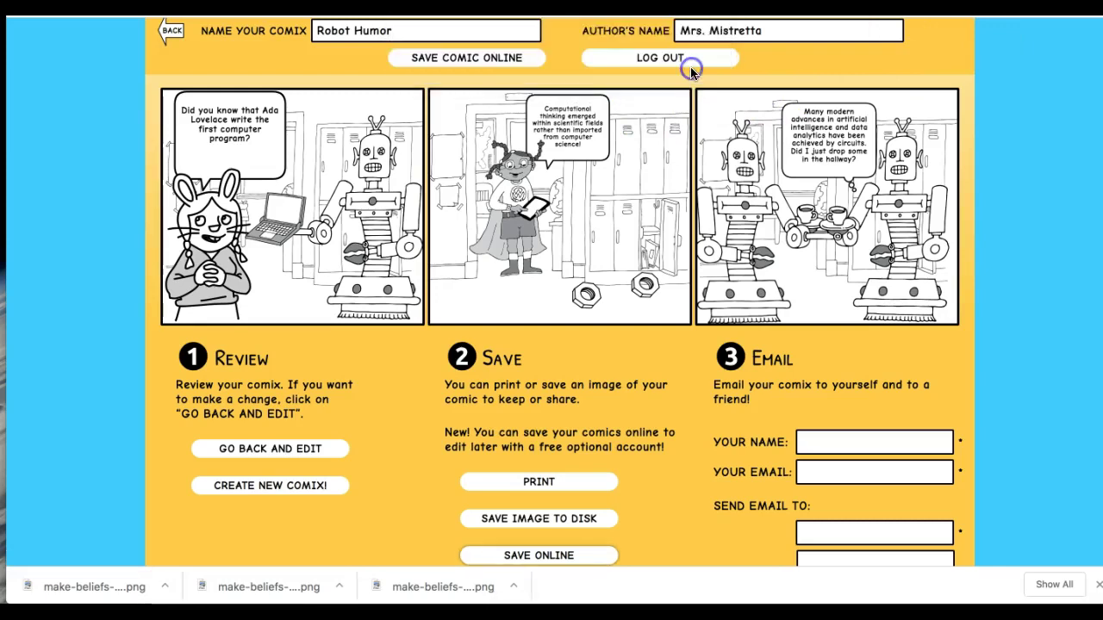
Return to the comic creation page, review the list of saved comics available for retrieval, and close it without loading one
scroll(634, 241, up, 3)
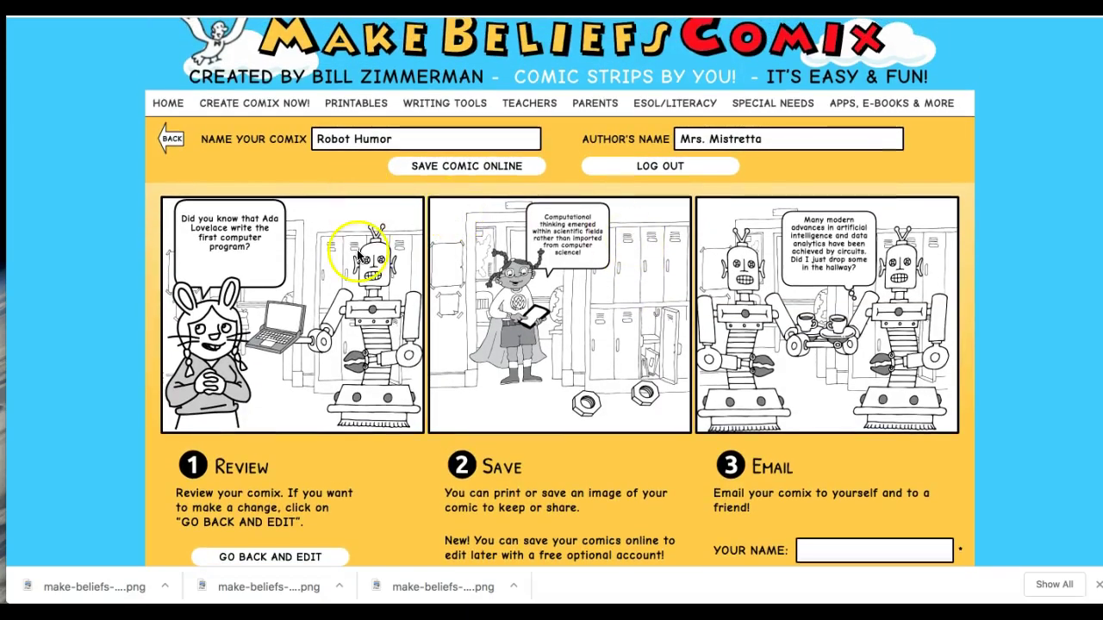
mouse_move(247, 104)
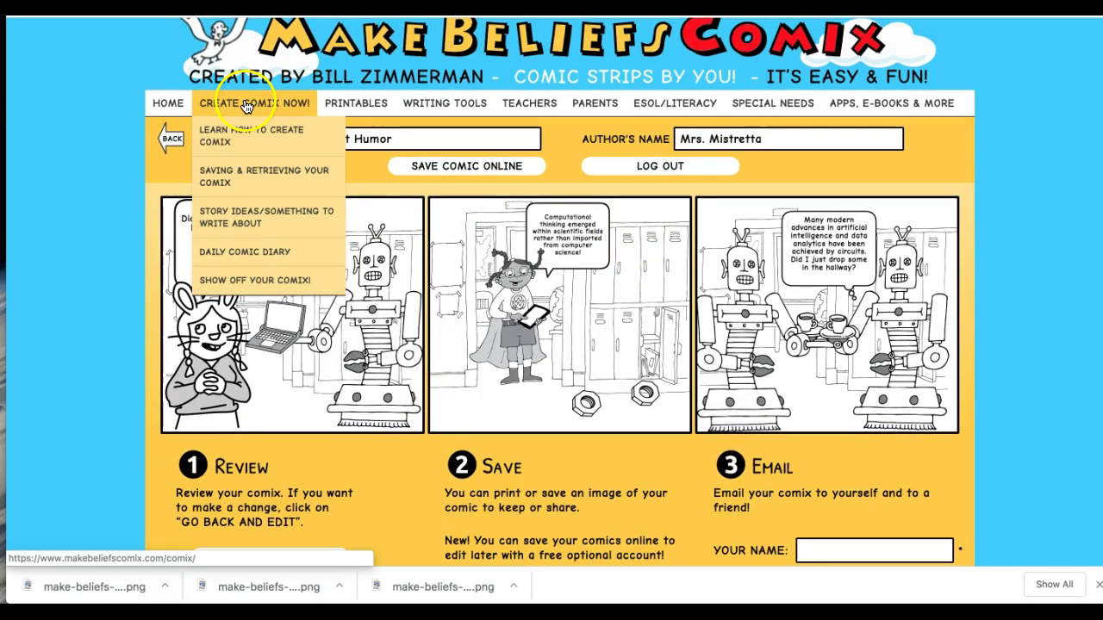
click(237, 104)
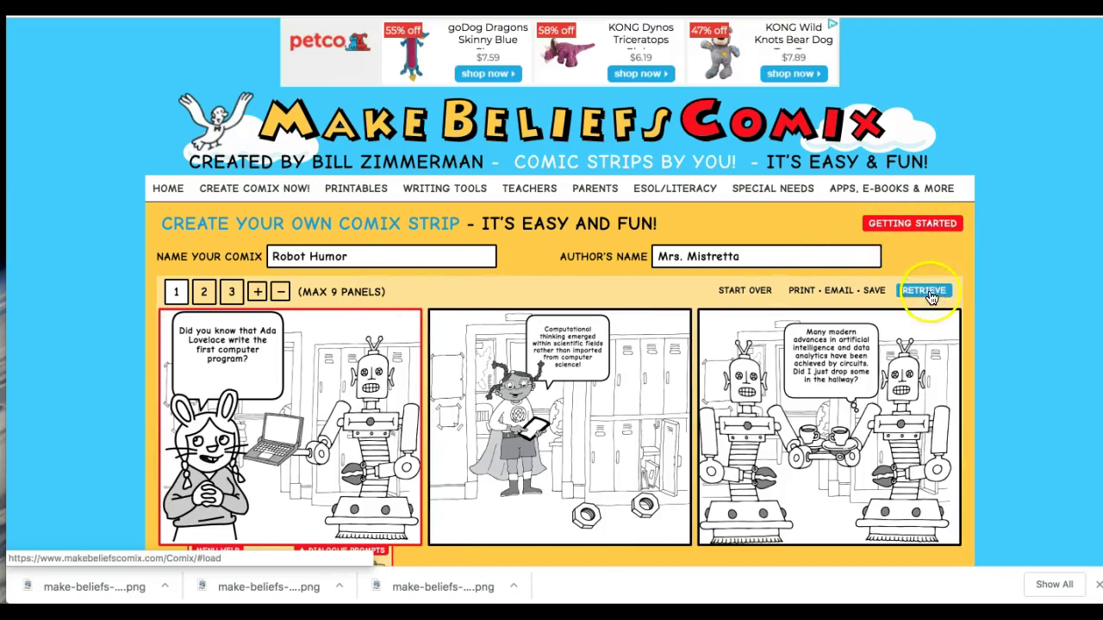
click(926, 291)
click(380, 287)
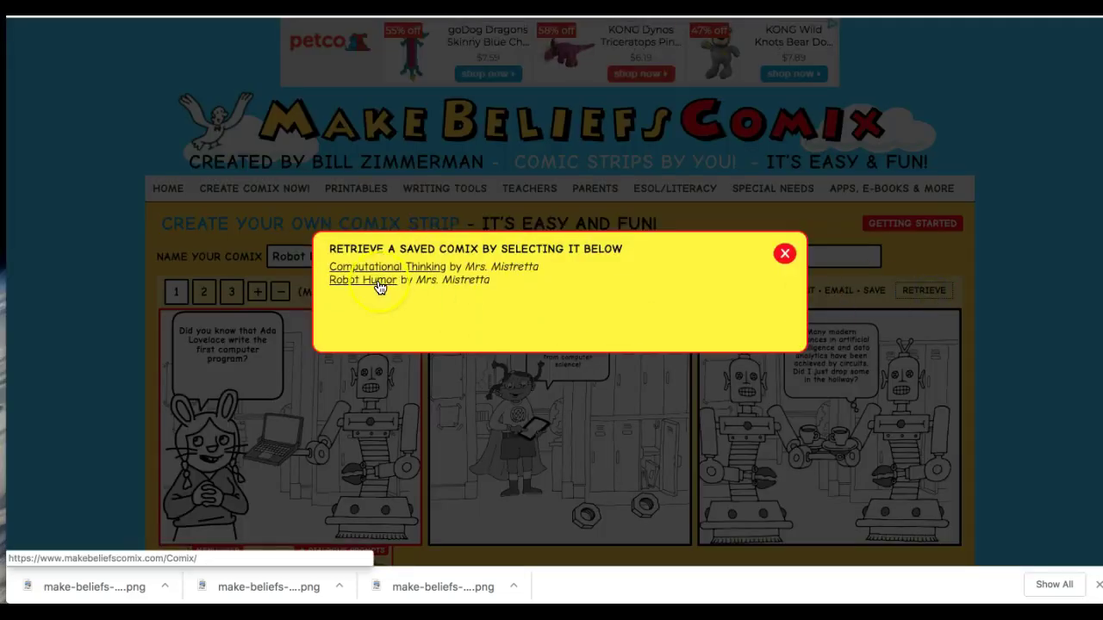
click(788, 256)
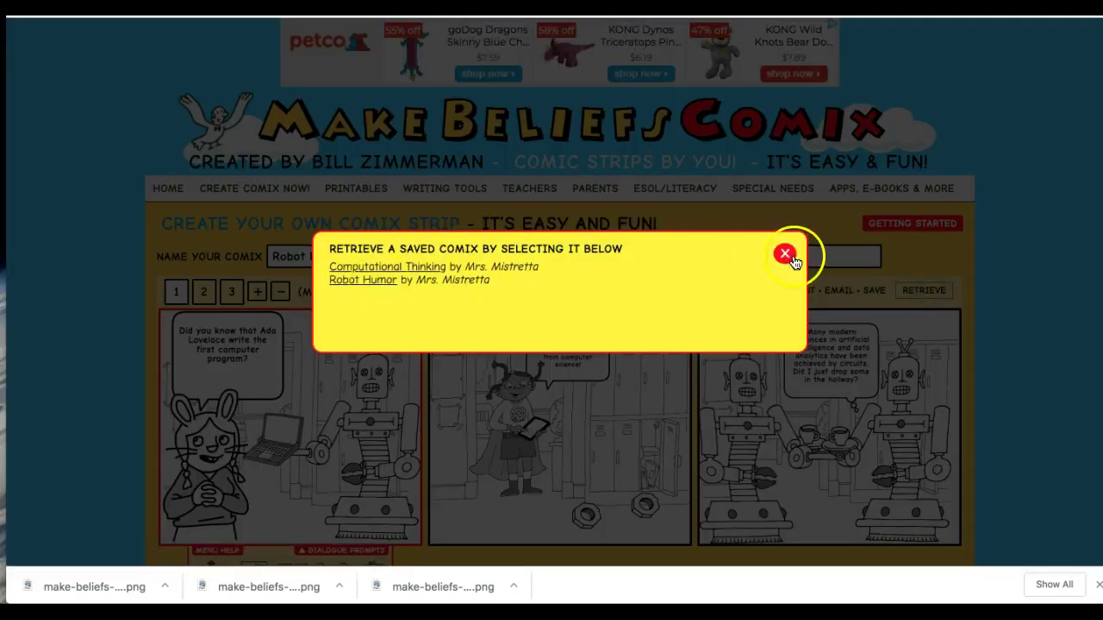
scroll(607, 362, down, 3)
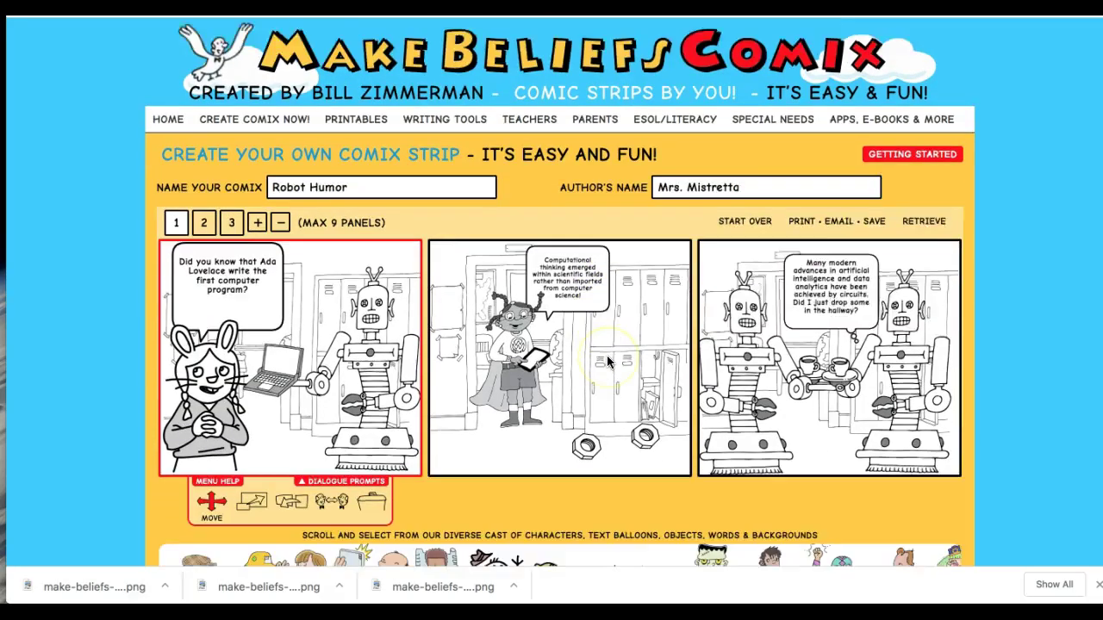
scroll(608, 362, up, 2)
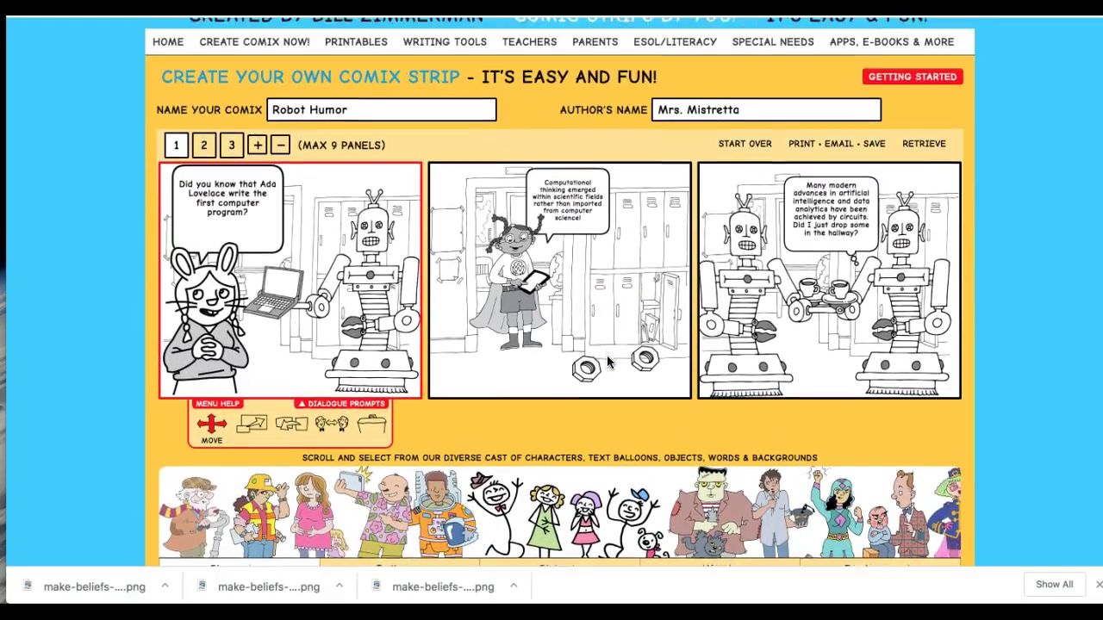